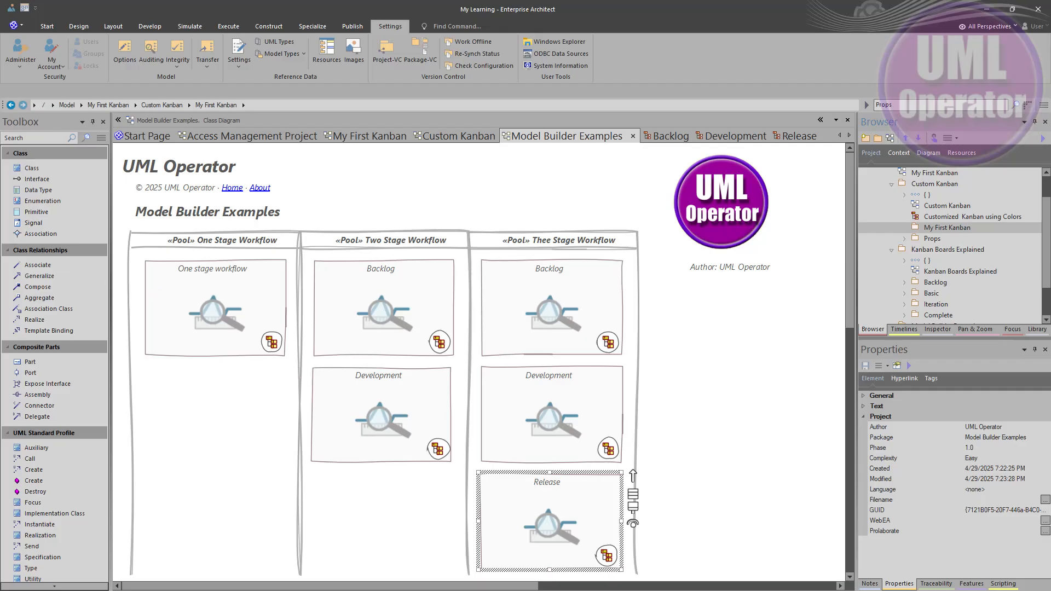
Open the One stage workflow diagram from Model Builder Examples and bring up its Kanban settings
click(219, 307)
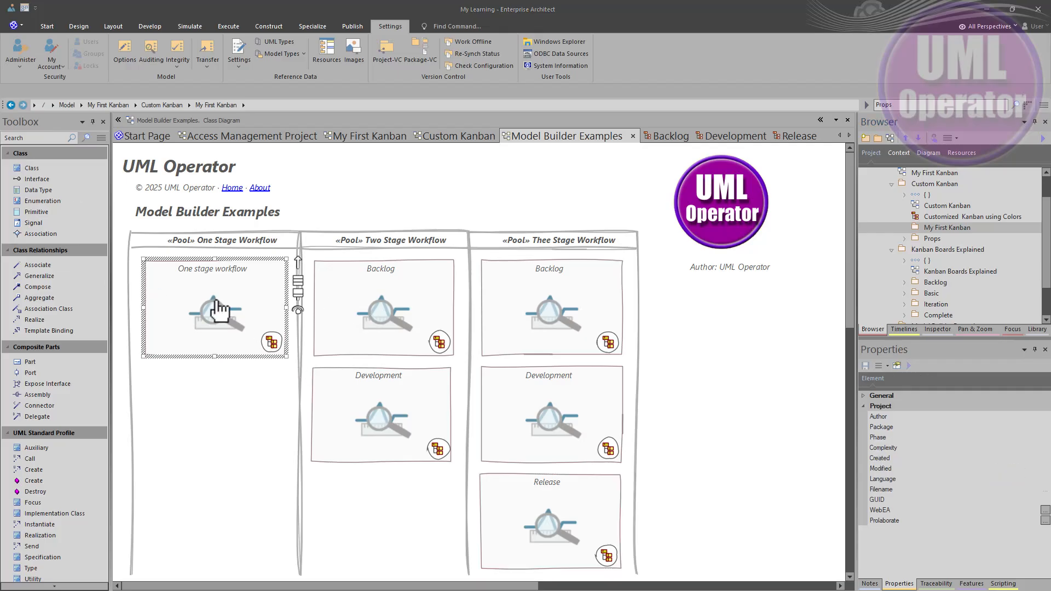
double_click(232, 305)
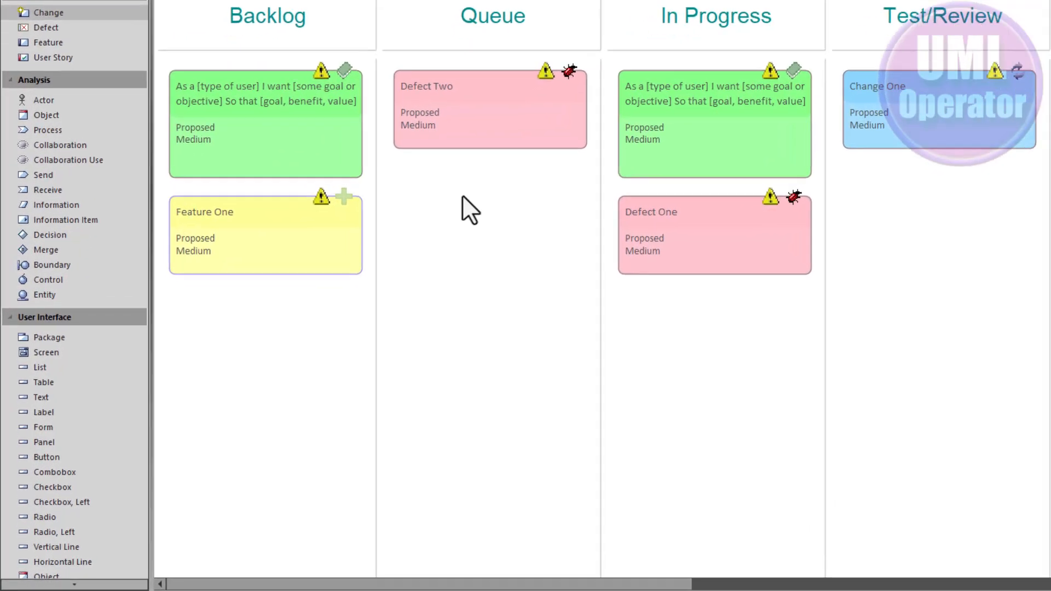
right_click(339, 300)
click(584, 368)
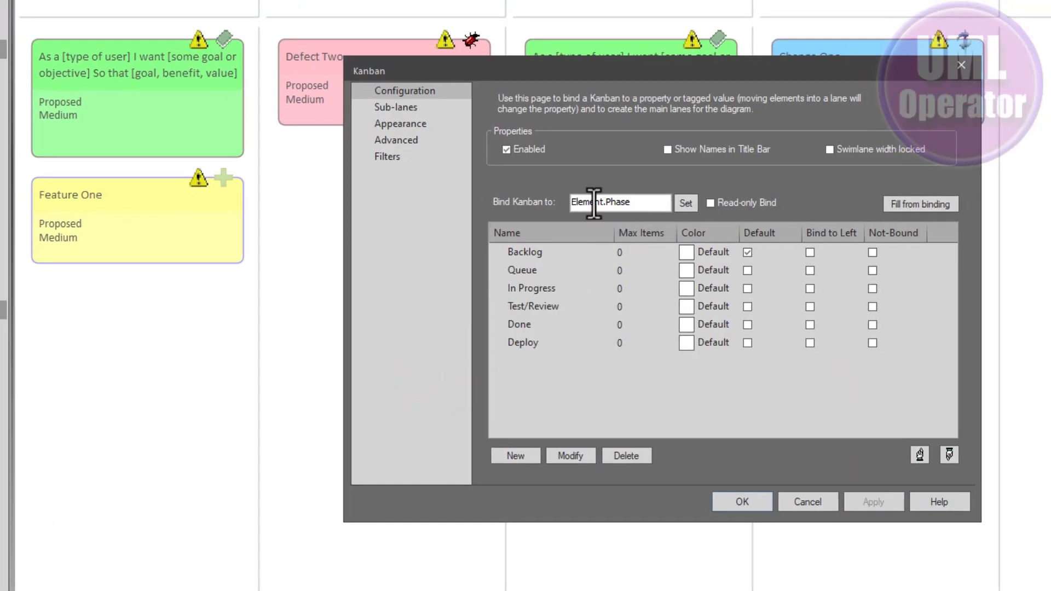
Look through the Kanban's Sub-lanes, Appearance, Advanced and Filters settings and return to Configuration
click(399, 110)
click(408, 126)
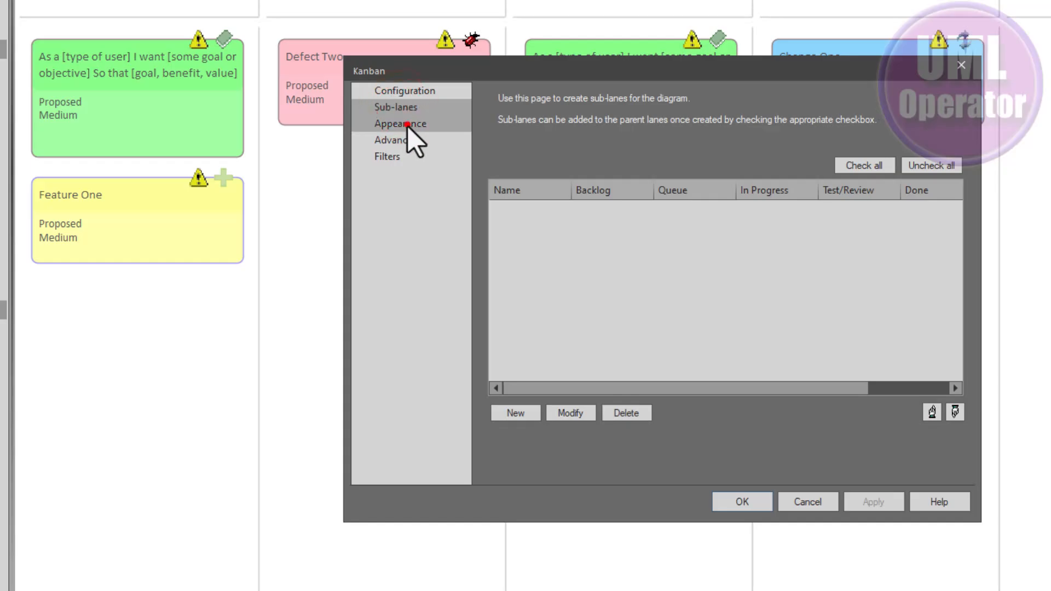
click(405, 139)
click(393, 156)
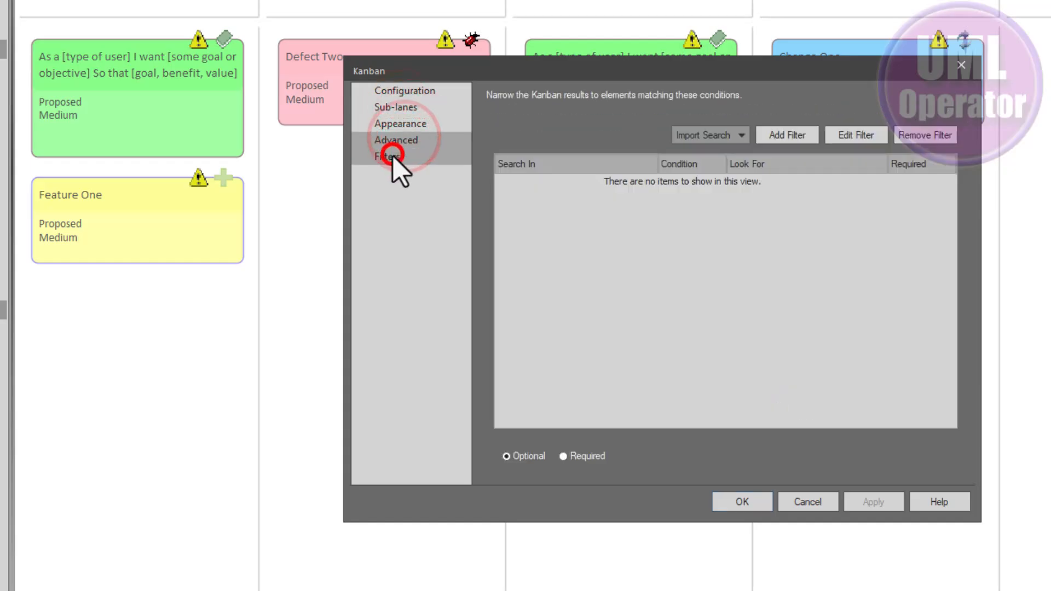
click(398, 141)
click(403, 93)
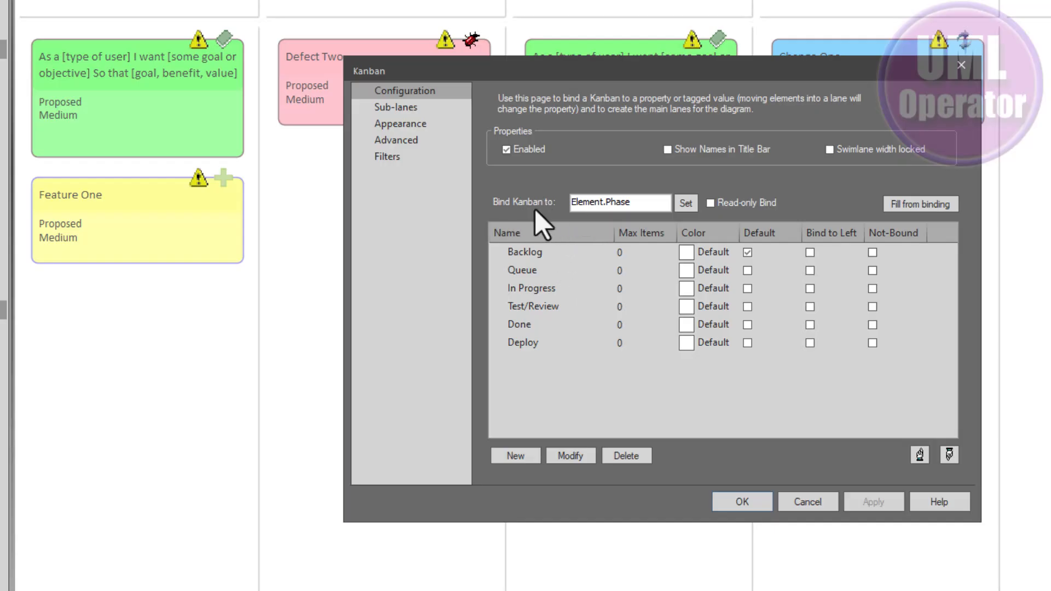
Inspect which element properties the one stage Kanban can be bound to
click(684, 204)
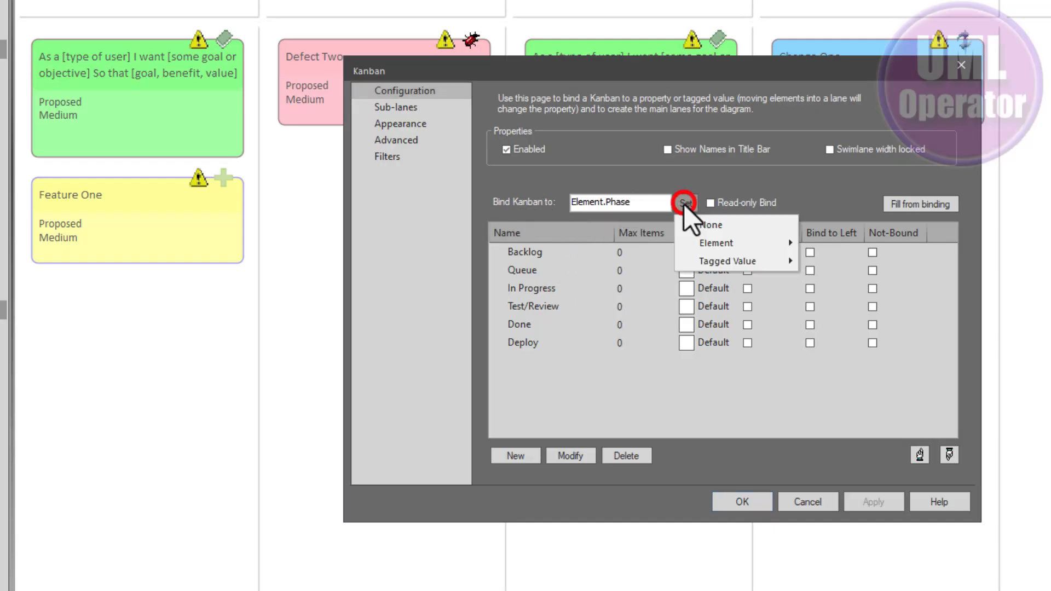
click(712, 240)
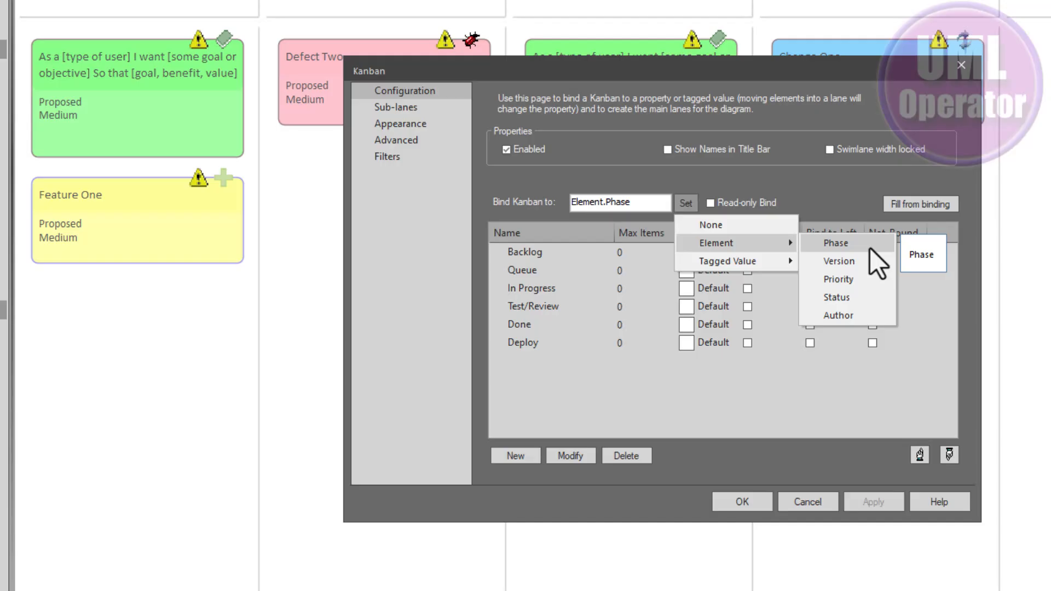
click(822, 179)
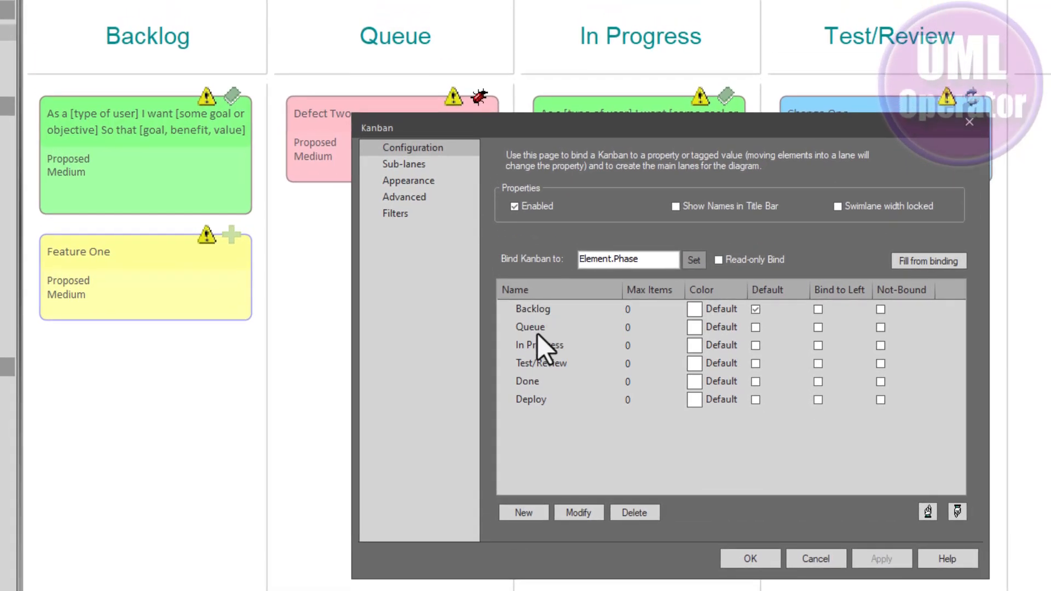
Go through the Kanban's configured lanes from Queue to Deploy and cancel the settings dialog
click(523, 329)
click(538, 347)
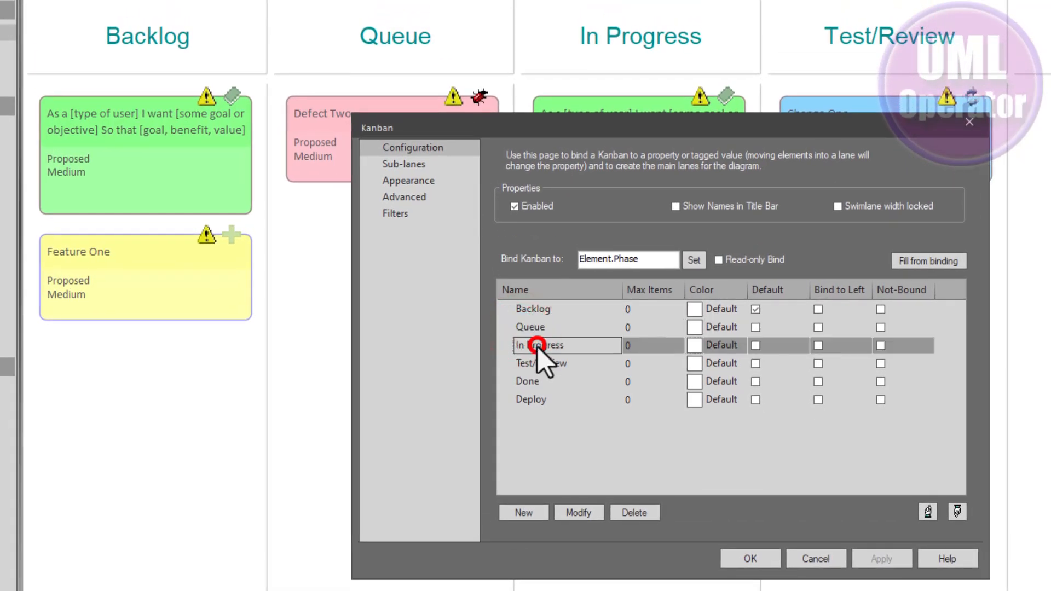
click(540, 364)
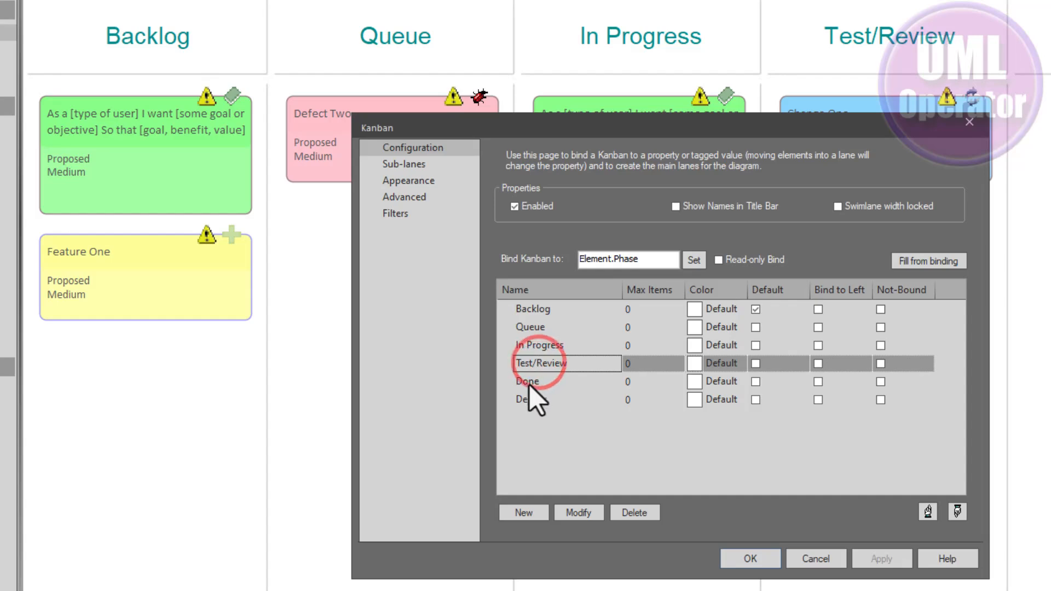
click(530, 384)
click(533, 403)
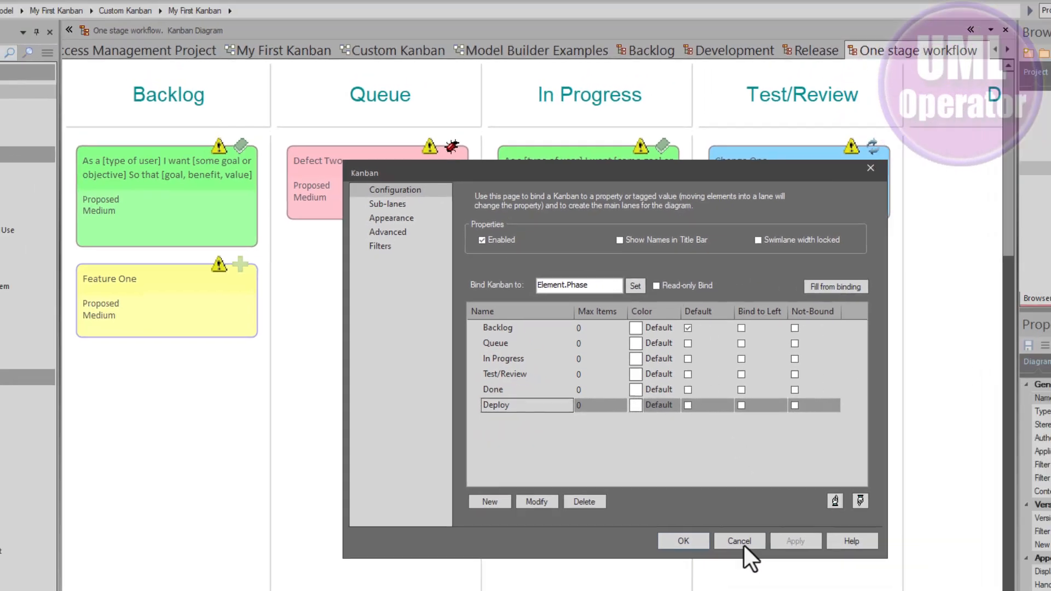
click(816, 558)
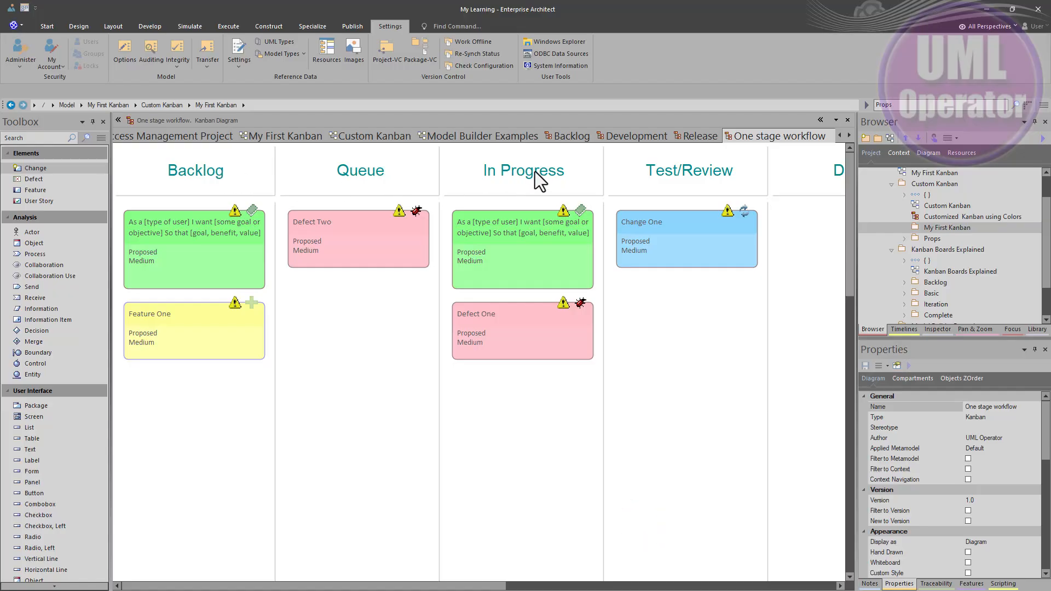
Examine the Done and Deploy lanes of the one stage board and reopen its Kanban settings
drag(301, 586, 476, 586)
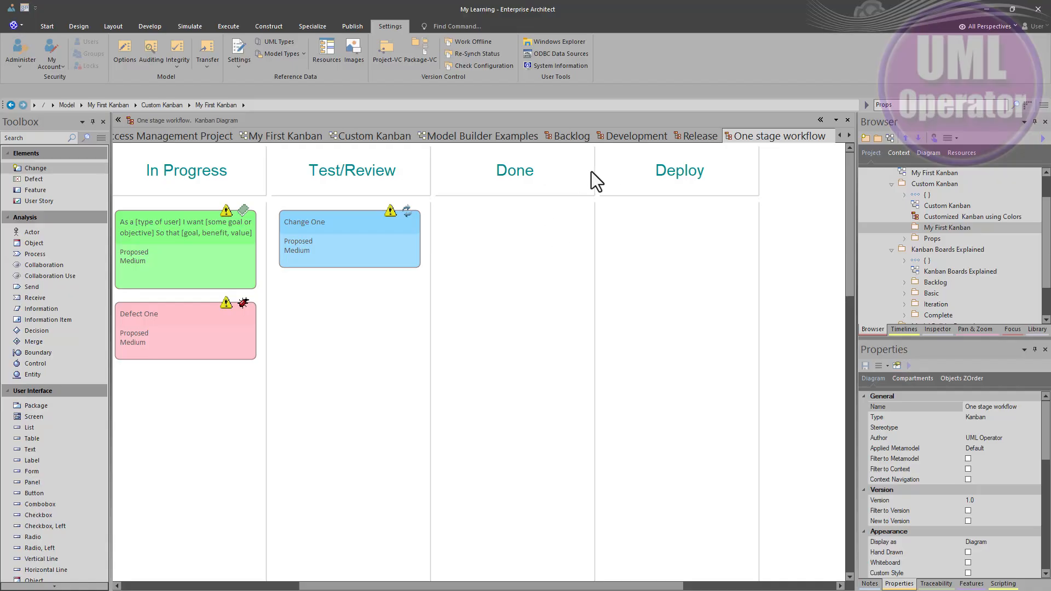
right_click(500, 281)
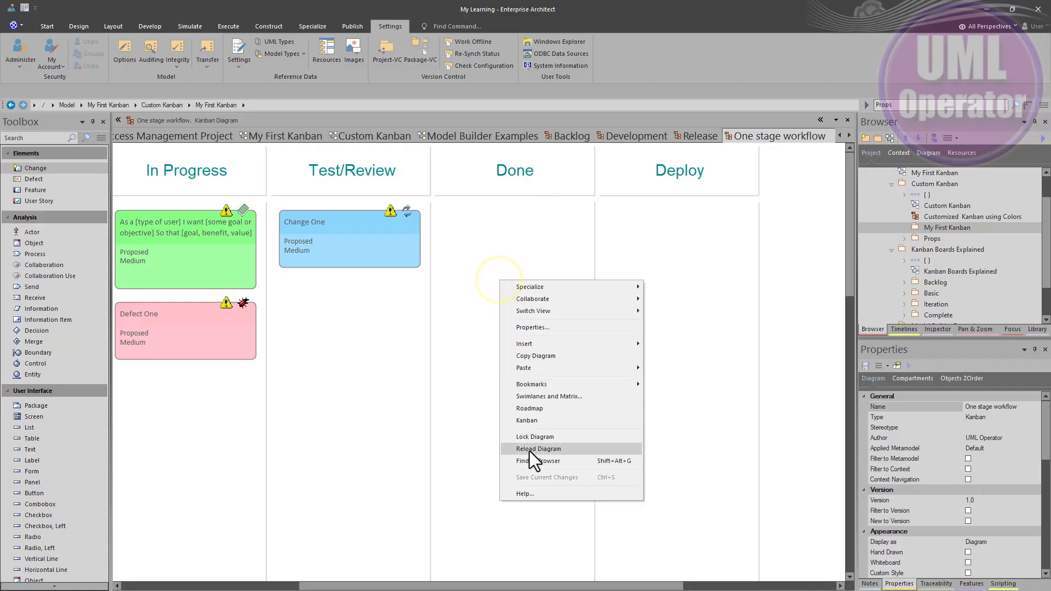
click(542, 421)
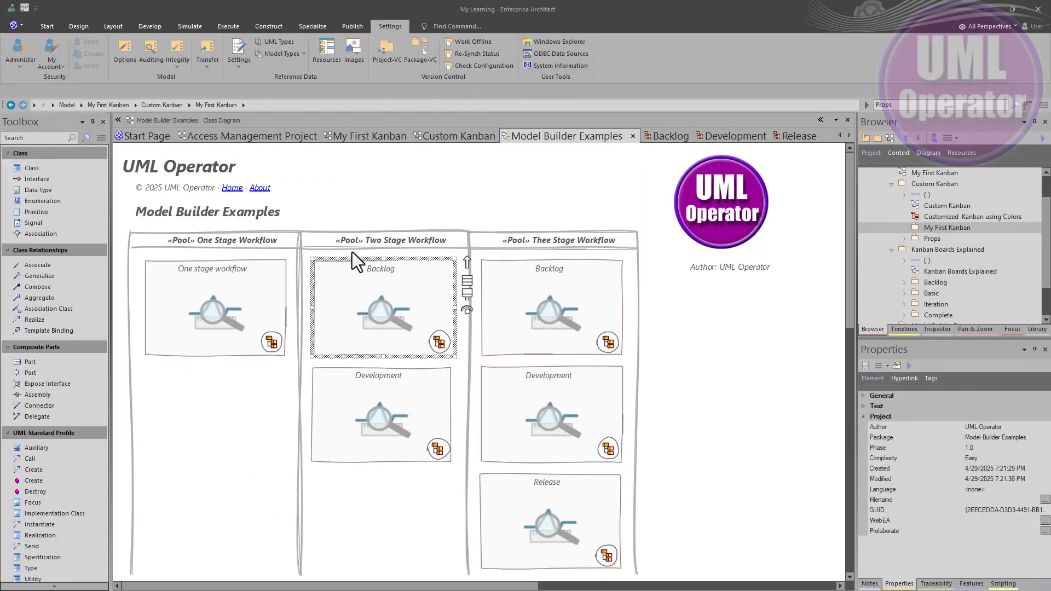
Open the Two Stage Workflow's Backlog board, inspect the Critical lane in its Kanban settings, and cancel the dialog
double_click(393, 289)
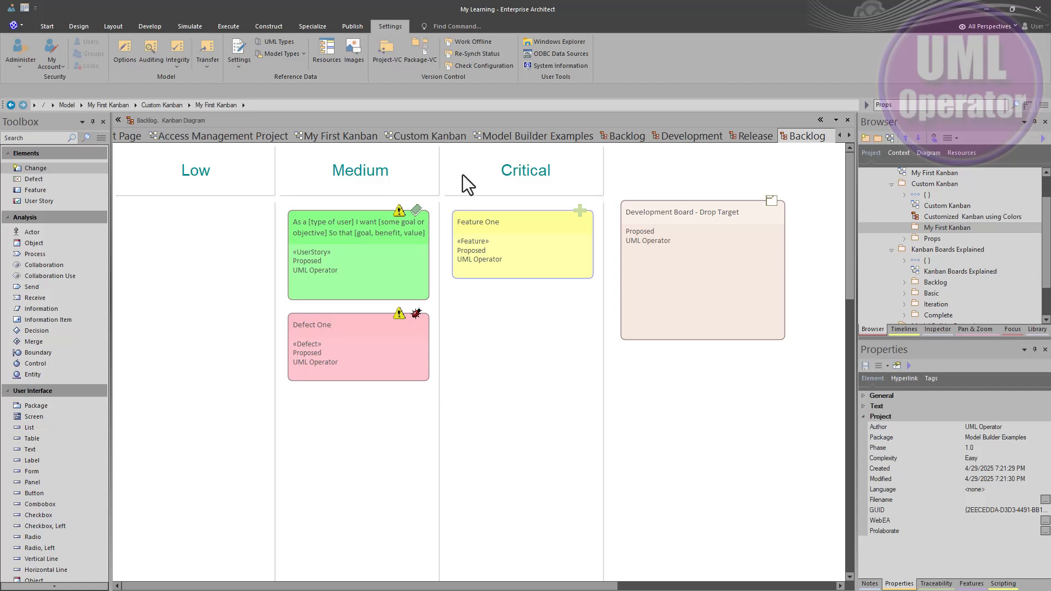
right_click(507, 302)
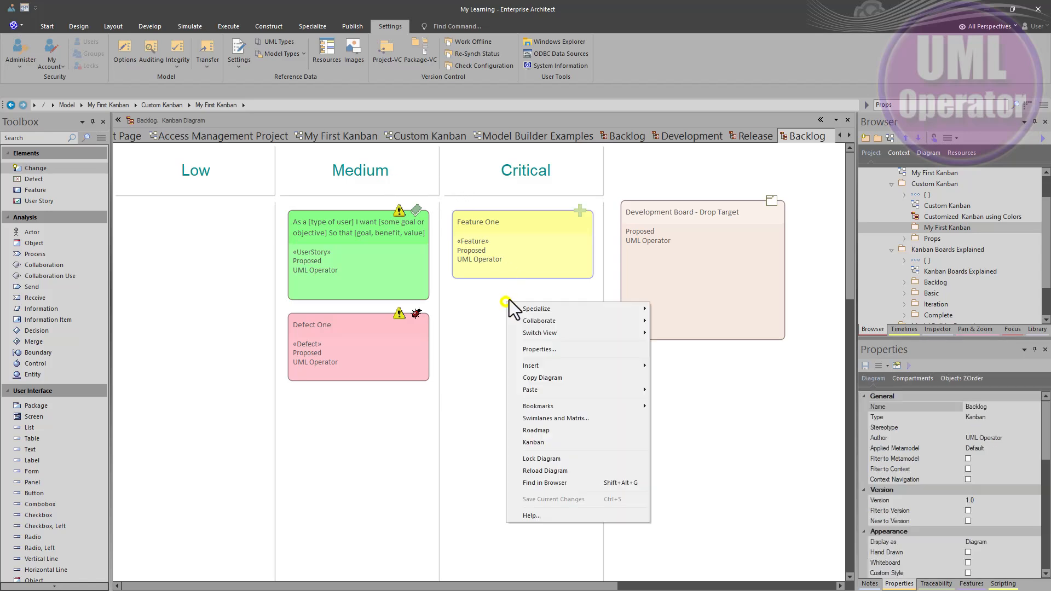
click(538, 442)
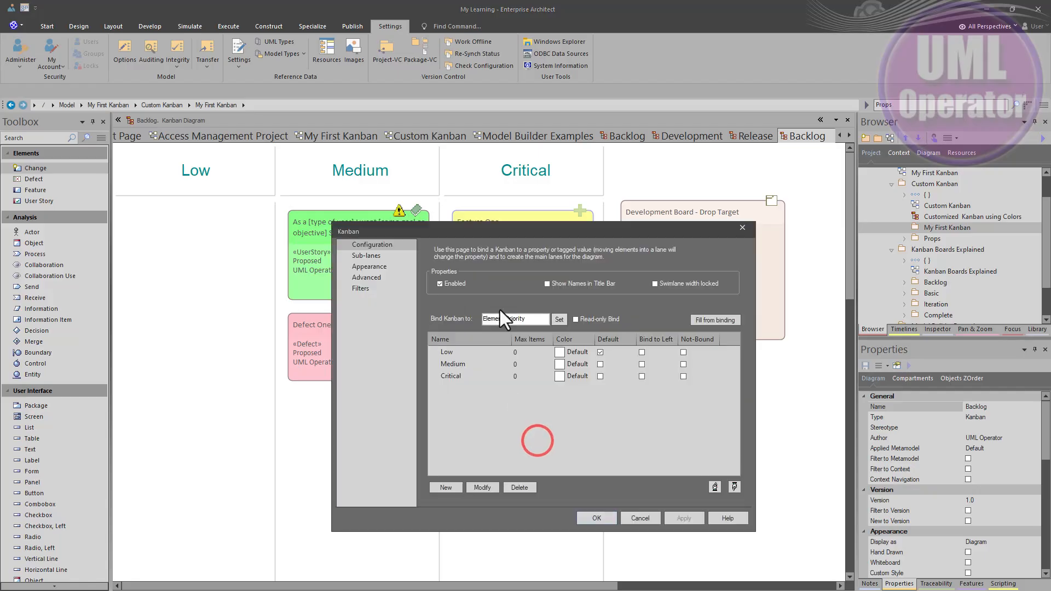
click(451, 377)
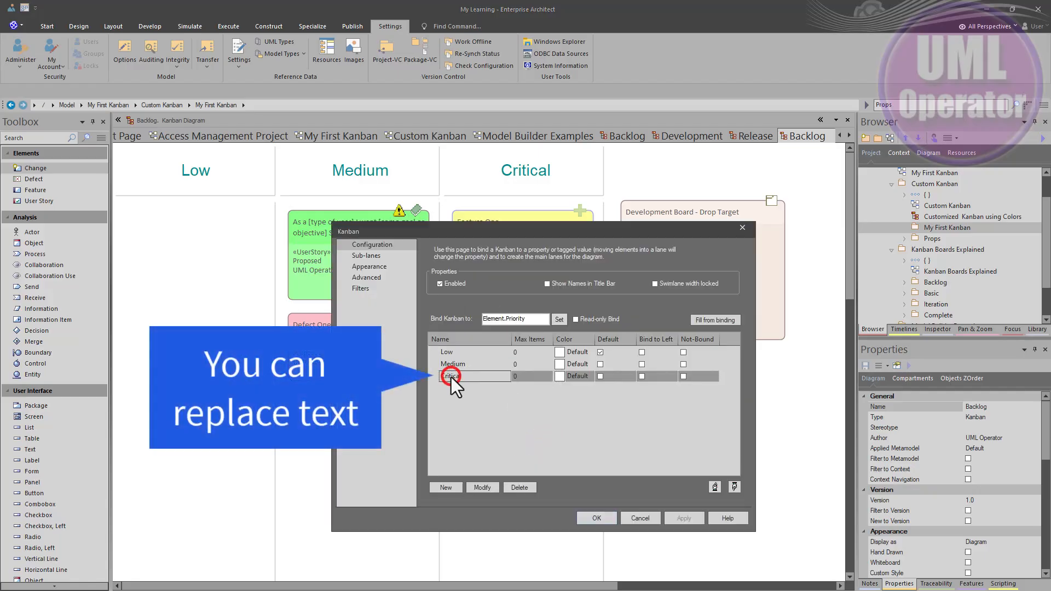
click(451, 376)
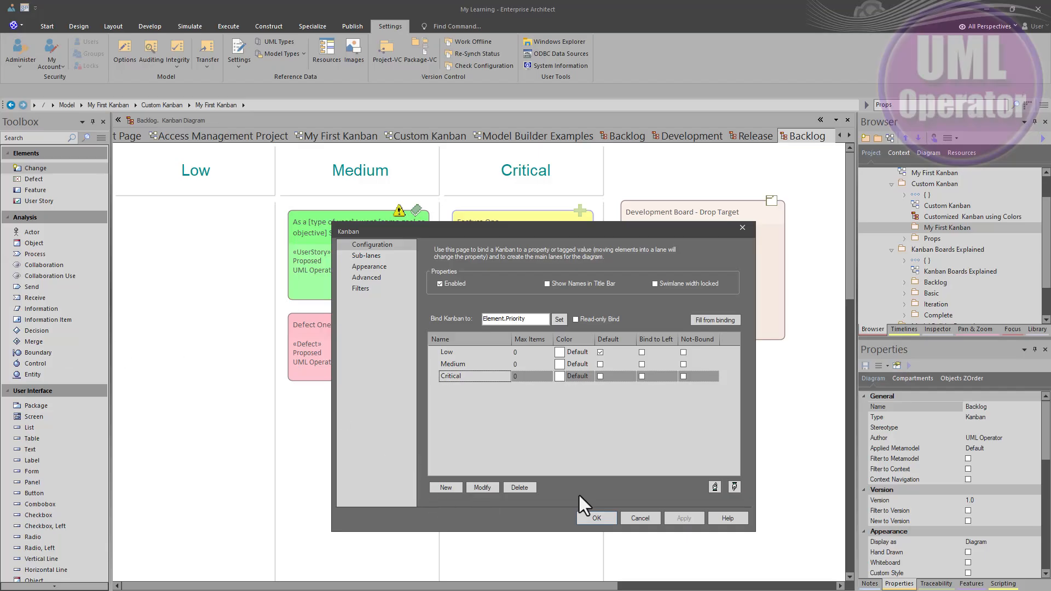
click(639, 518)
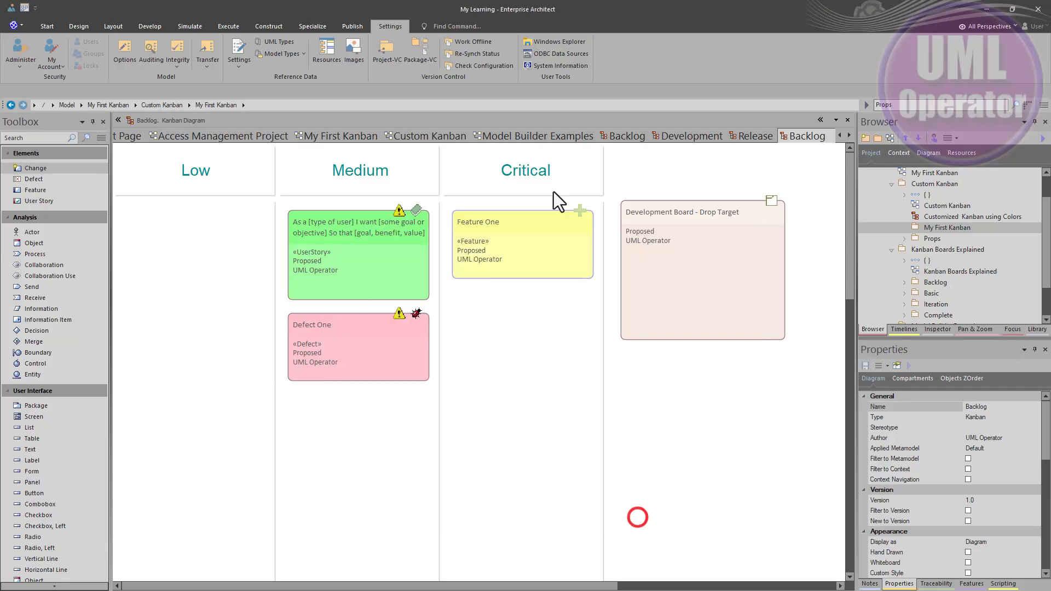
Return to Model Builder Examples and open the Two Stage Workflow's Development board
click(742, 138)
click(669, 136)
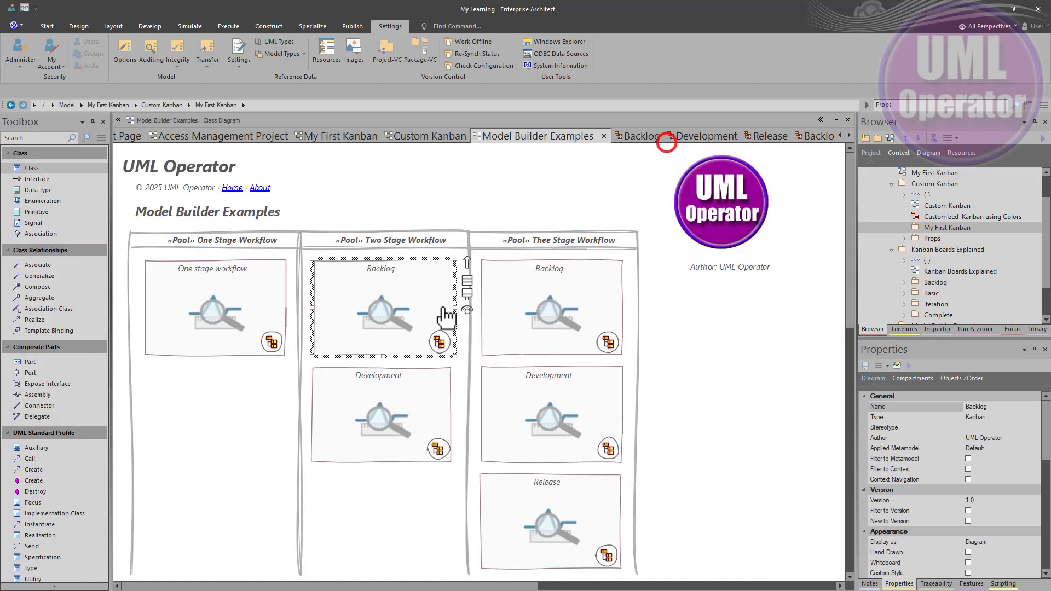
double_click(395, 390)
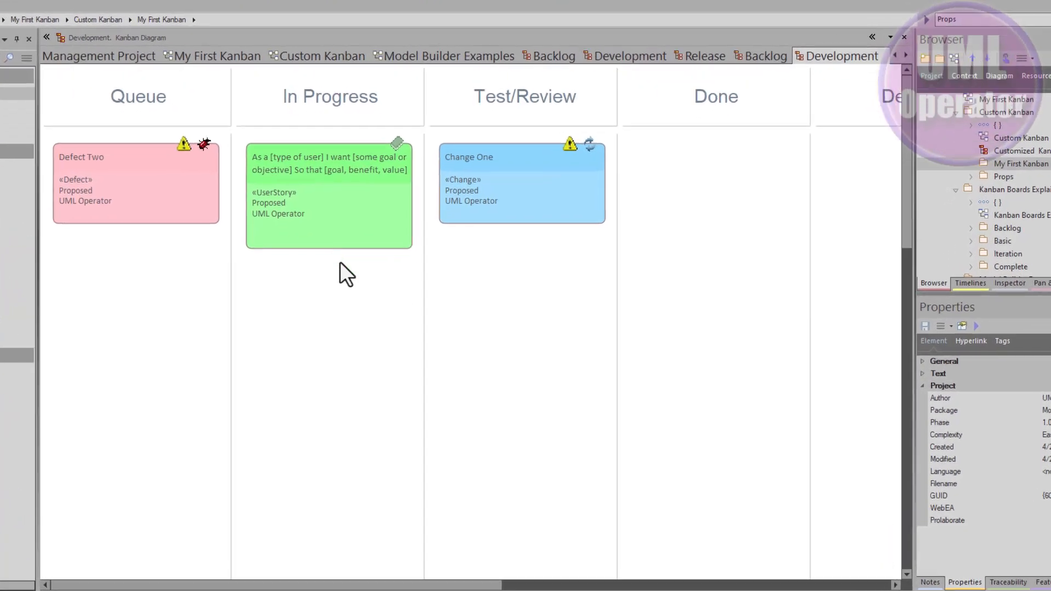
Check the Development board's Kanban binding and lanes, and close its settings
right_click(370, 334)
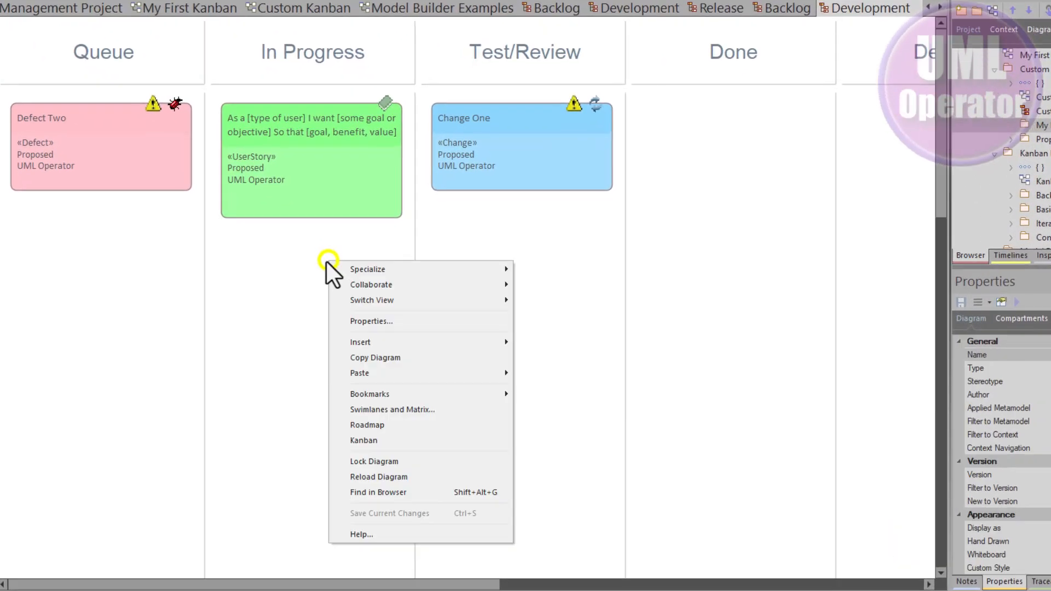
click(379, 439)
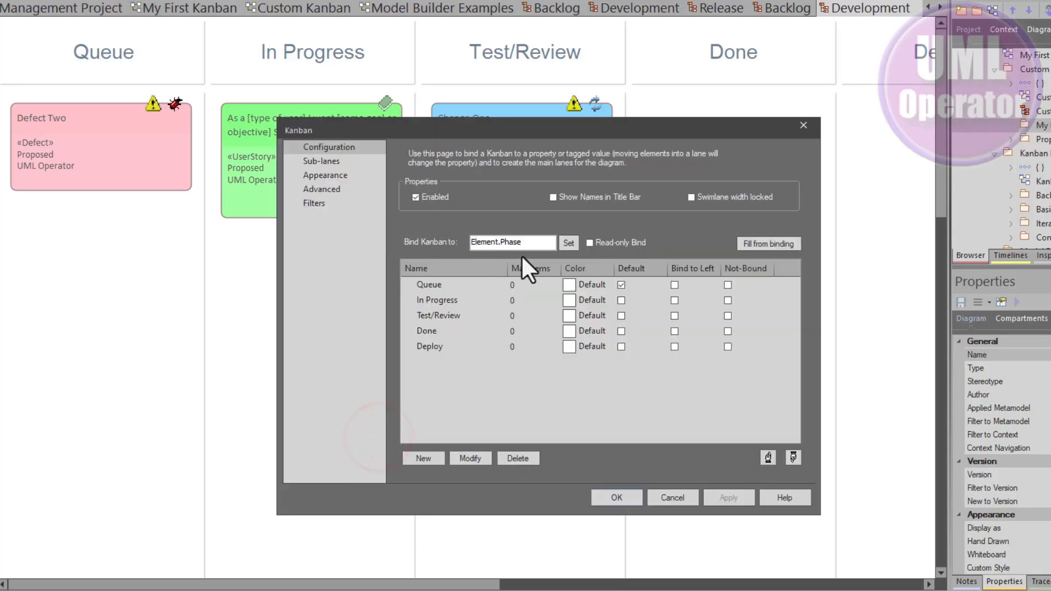
click(517, 243)
click(658, 495)
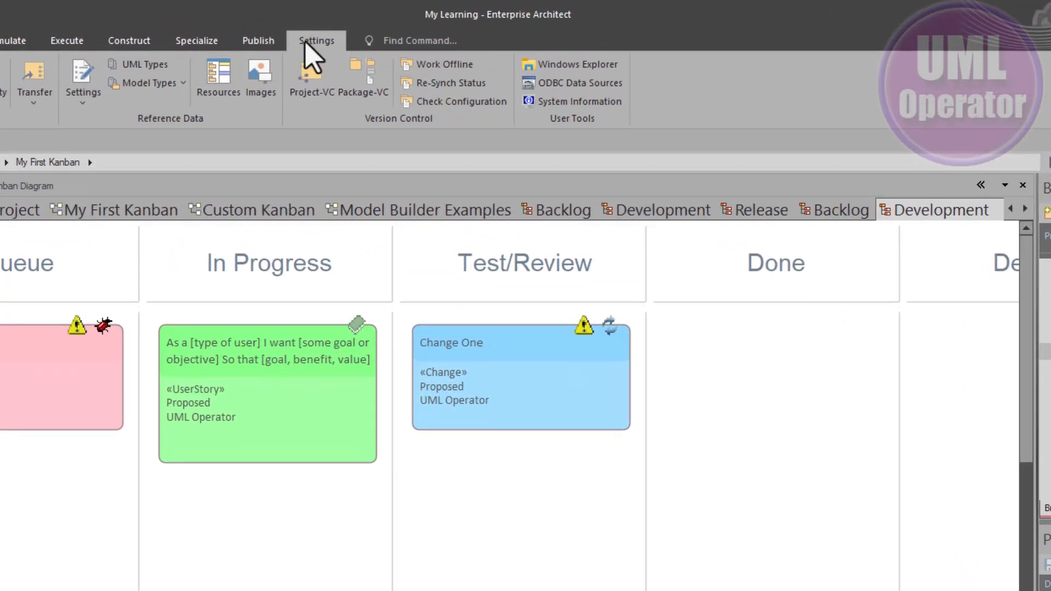
Review the Priority and Status definitions in the model's General Types and close the dialog
click(389, 26)
click(164, 83)
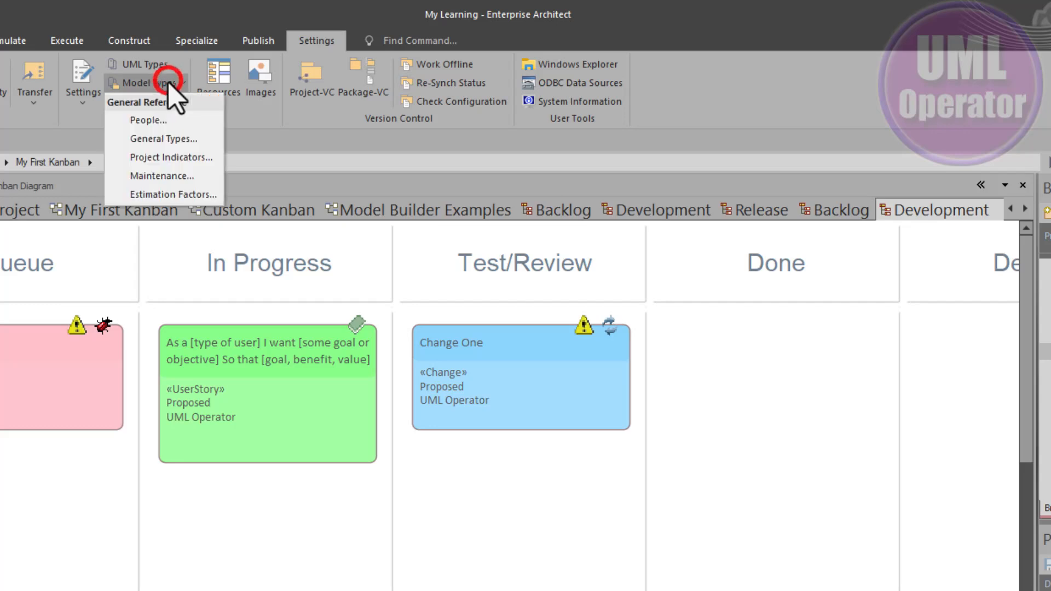
click(172, 138)
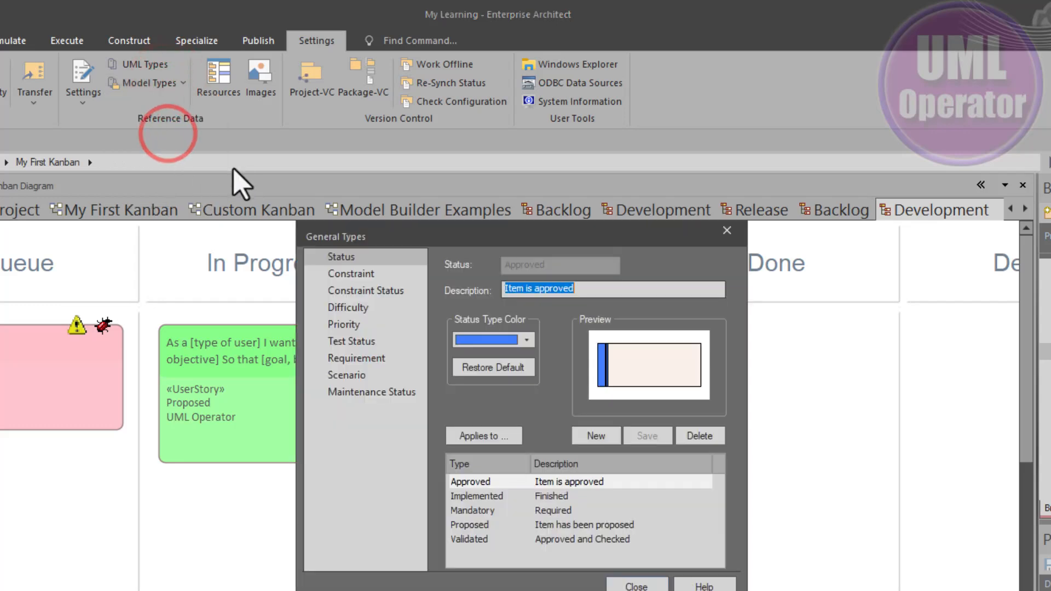
click(341, 325)
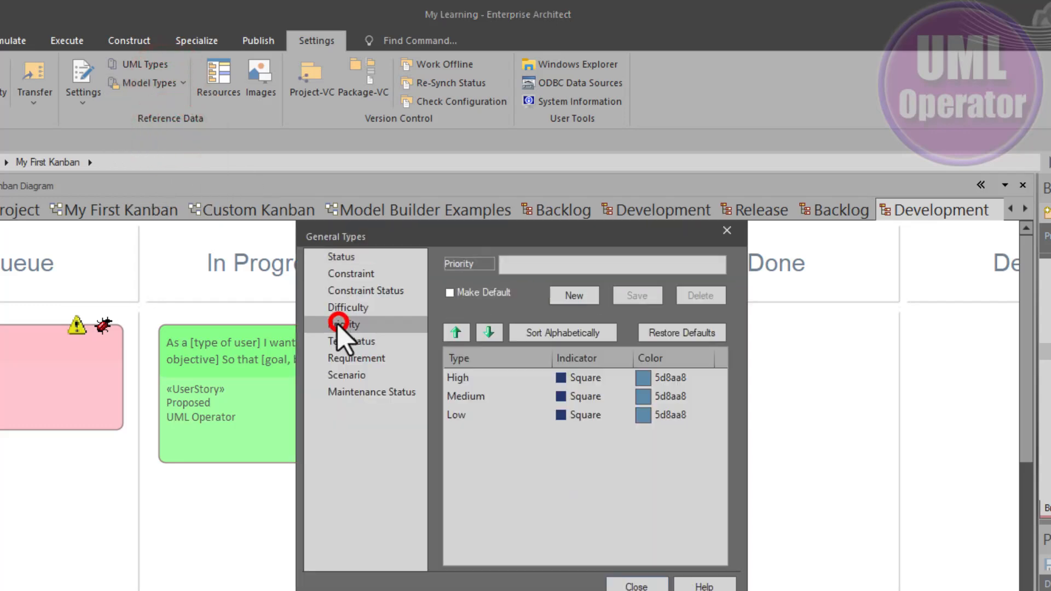
click(341, 256)
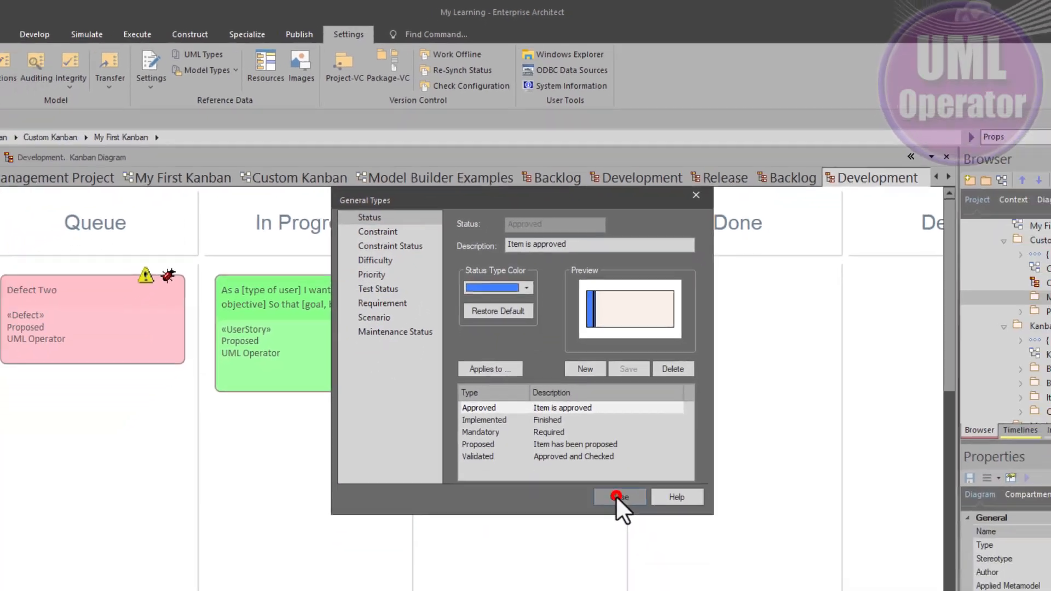
click(636, 587)
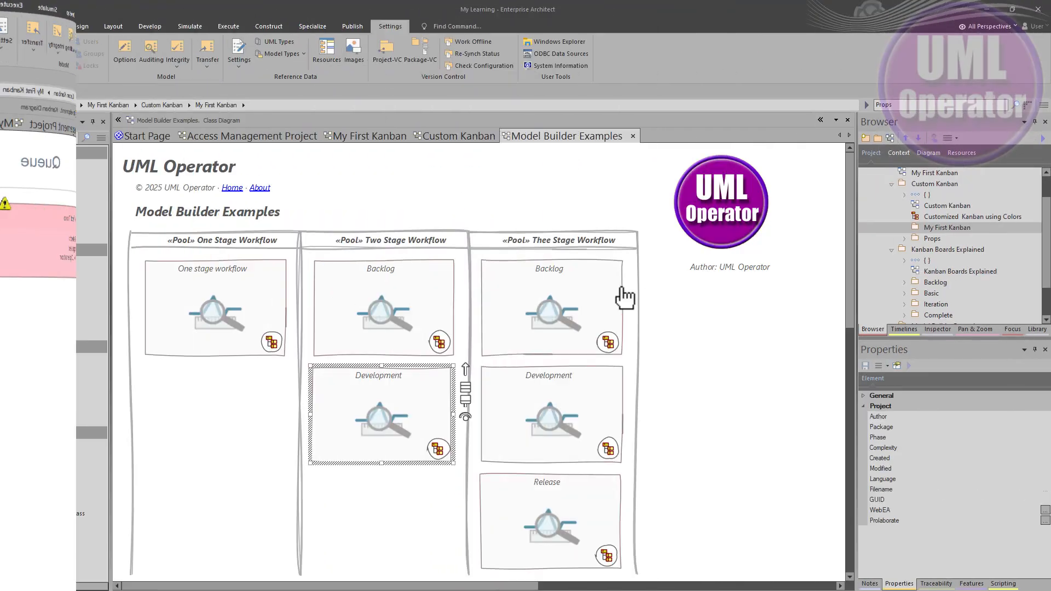
View the three stage workflow's Backlog board and close it to return to Model Builder Examples
click(547, 285)
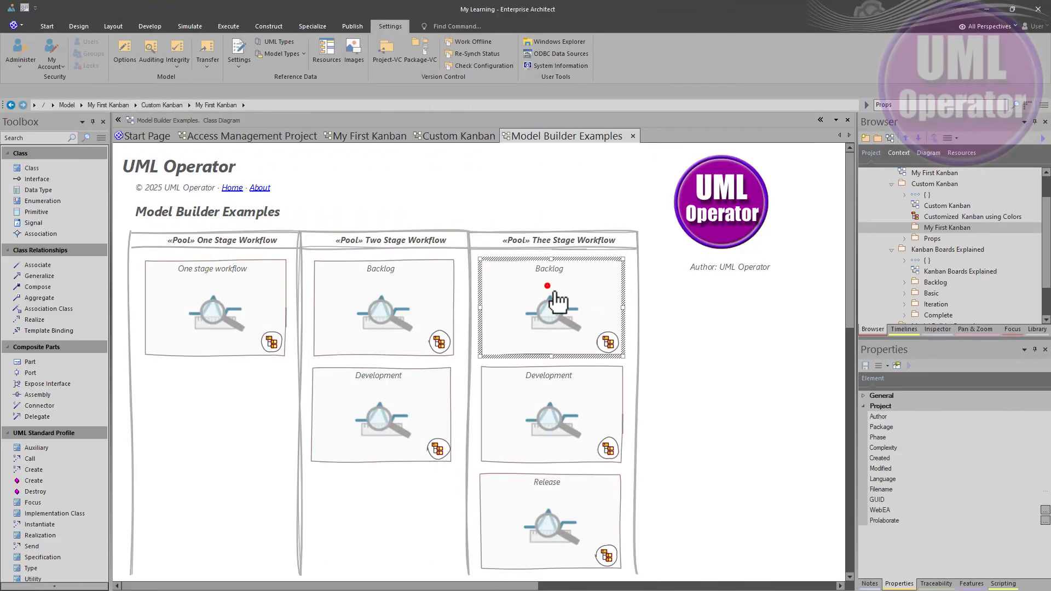
double_click(547, 286)
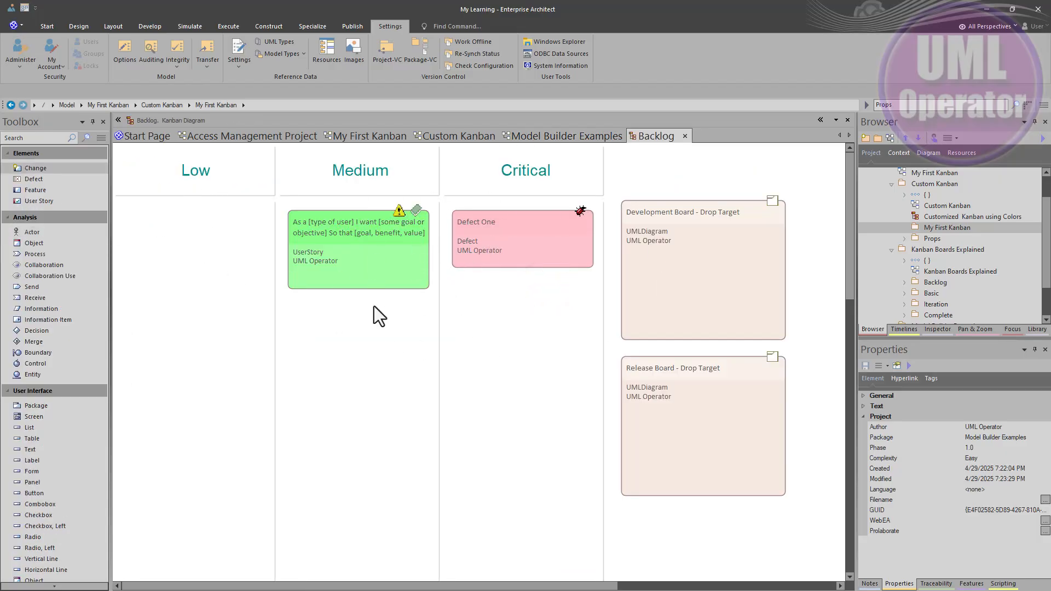
click(685, 136)
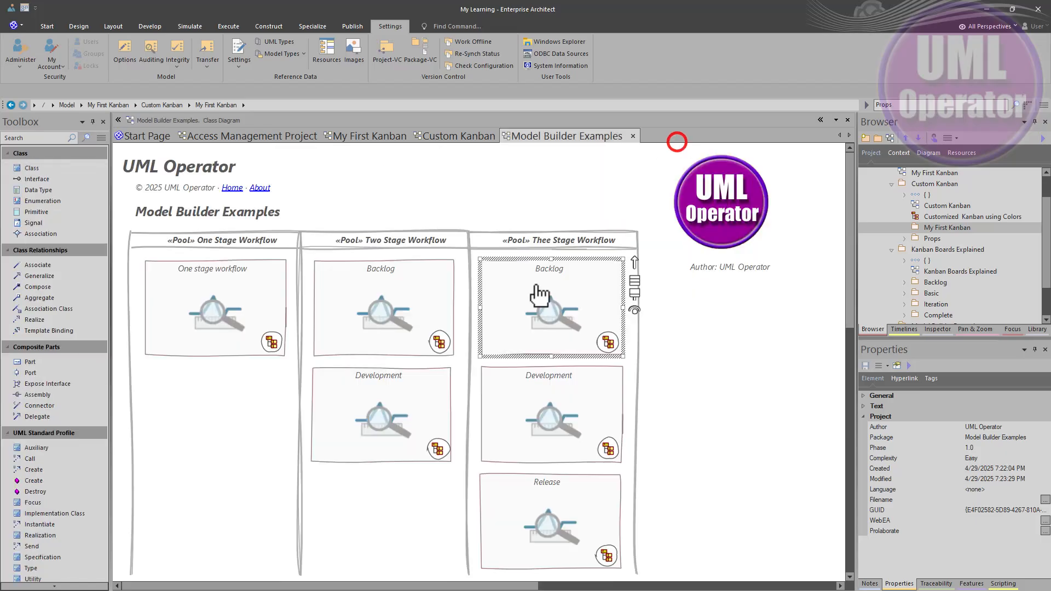
View the three stage workflow's Development and Release boards and return to the Model Builder Examples overview of all three boards
double_click(553, 419)
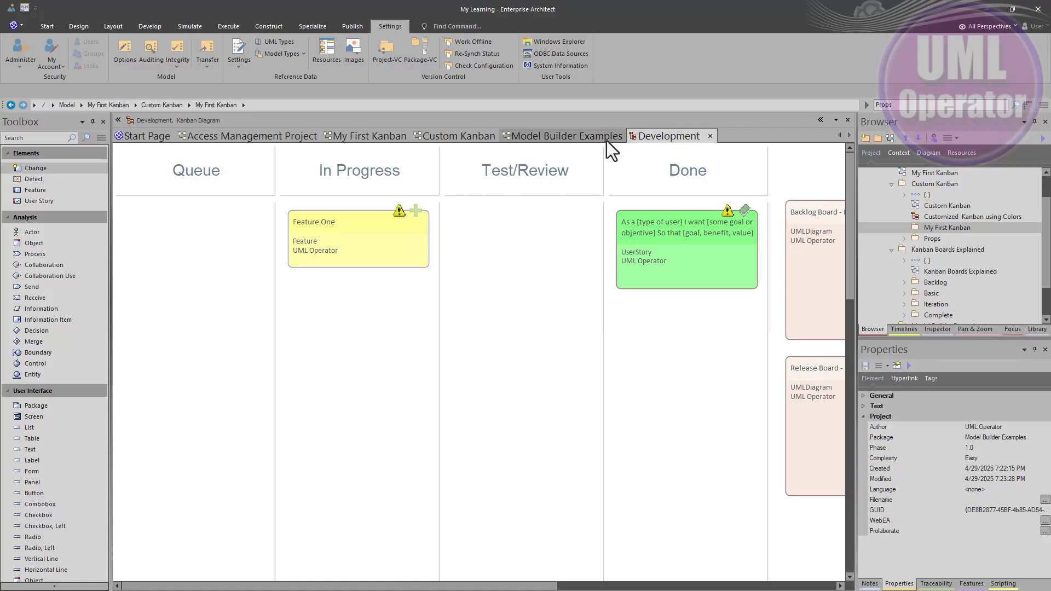
click(577, 139)
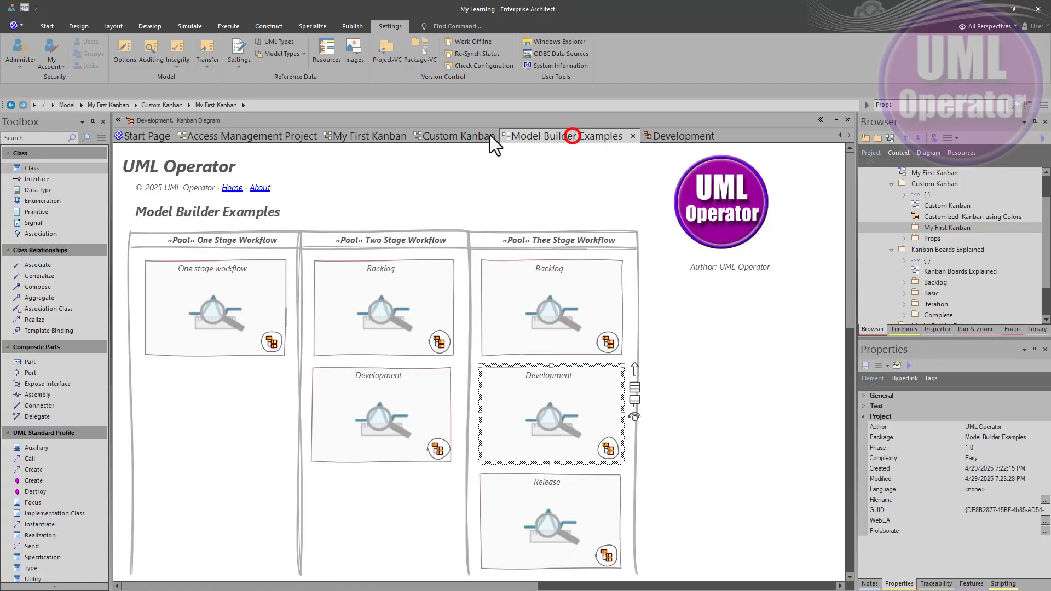
click(527, 503)
double_click(527, 504)
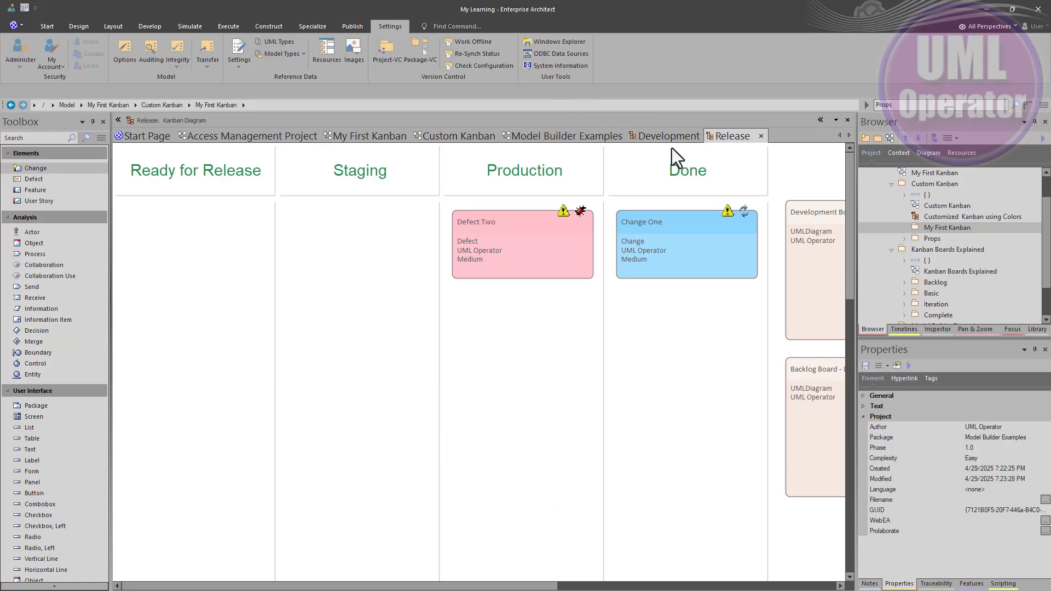
click(658, 137)
click(599, 134)
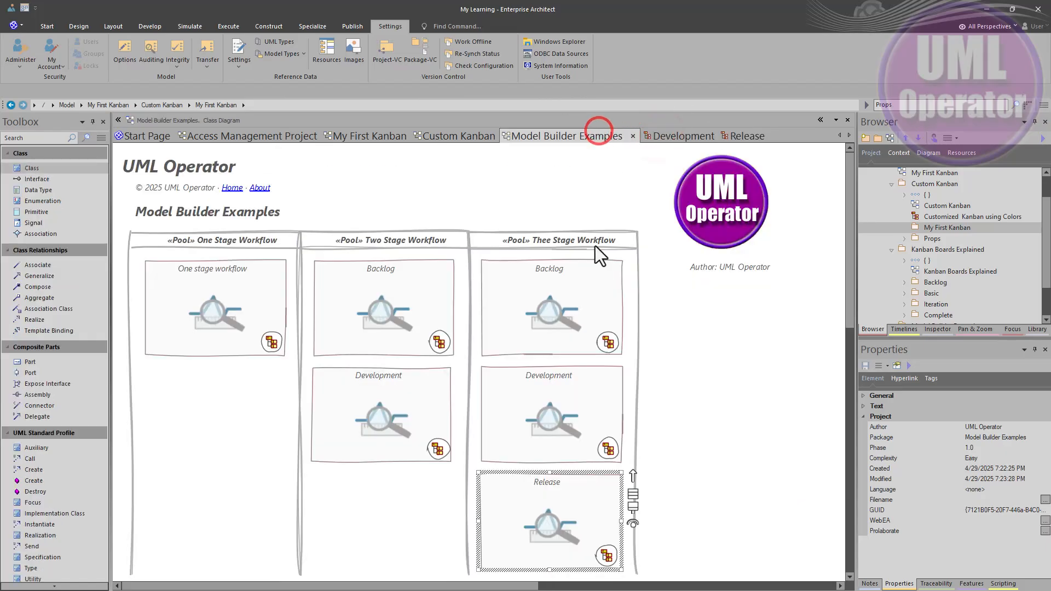
click(575, 299)
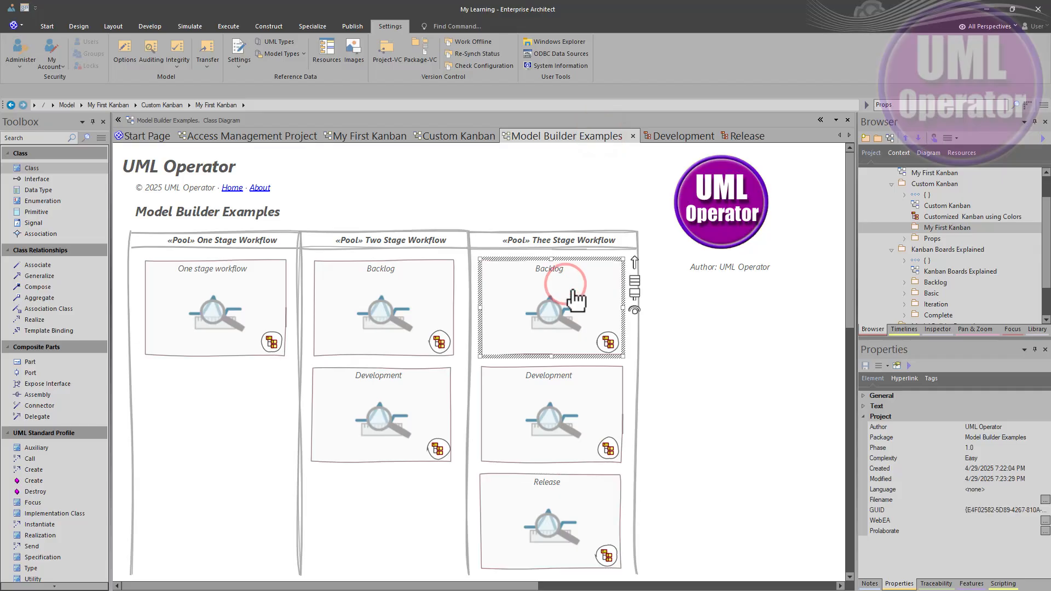
click(566, 399)
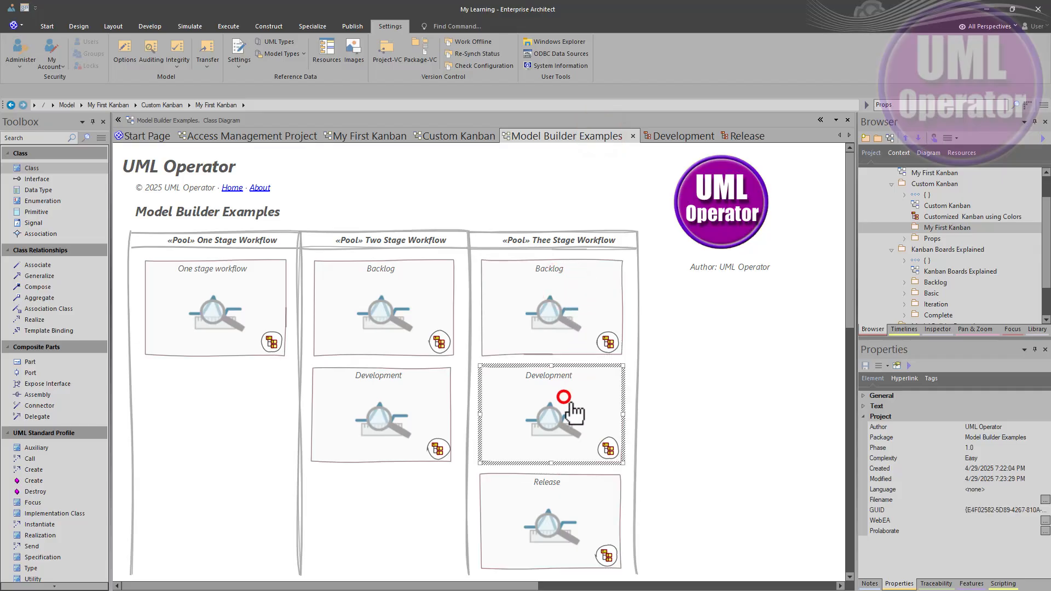
click(561, 496)
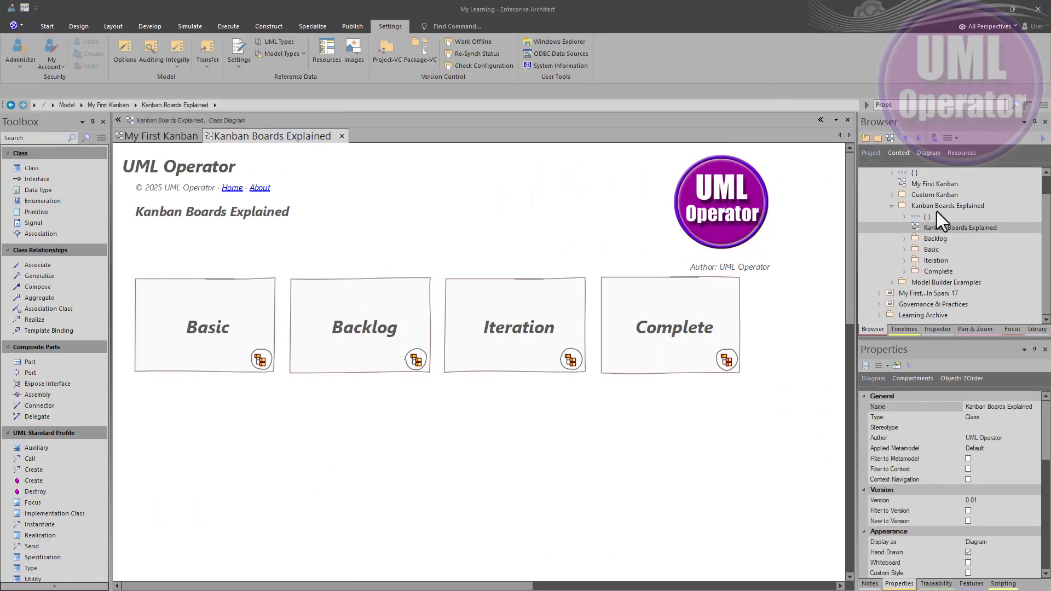
Create a package named Kanban under Kanban Boards Explained, with Create Diagram as its initial content
click(928, 208)
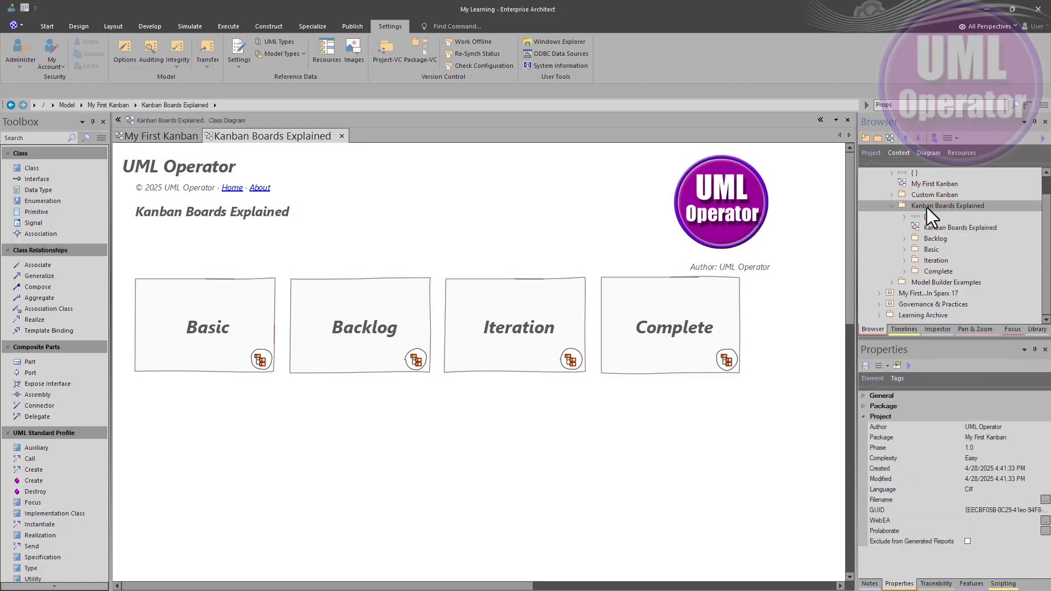
click(876, 137)
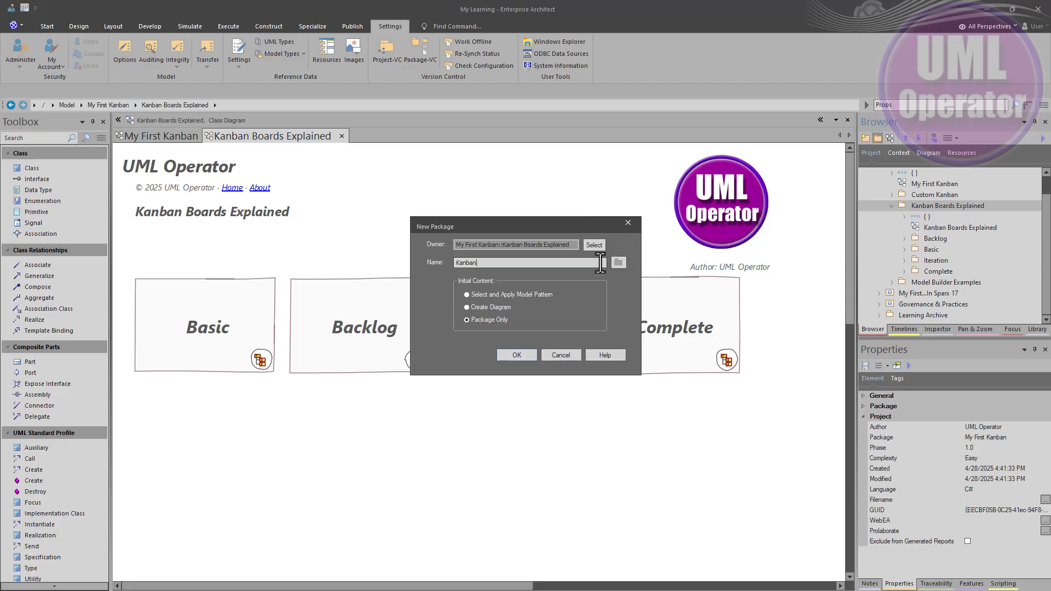
text(Kanban)
click(498, 305)
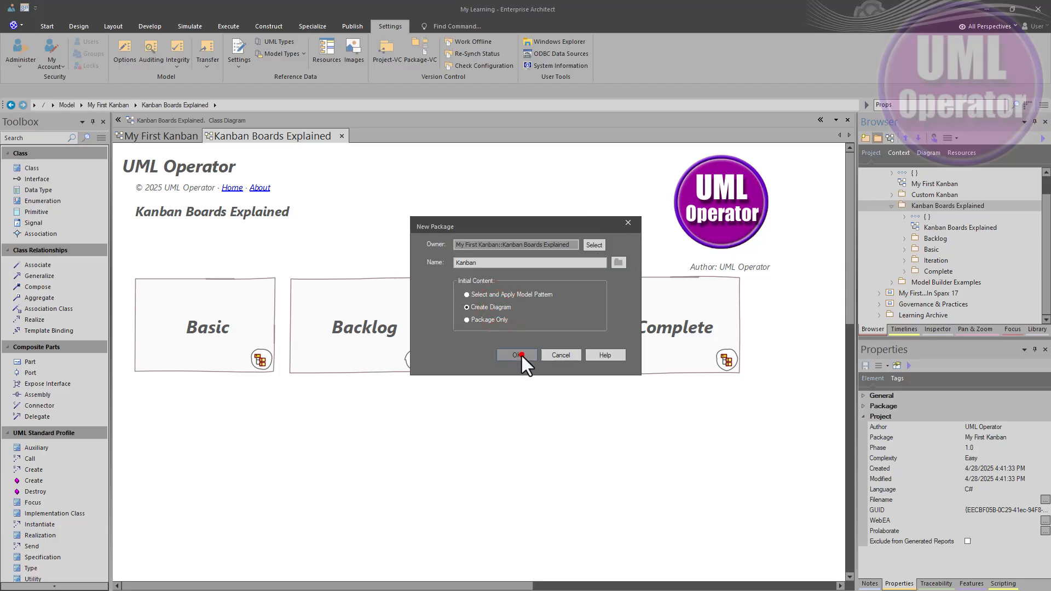
click(520, 355)
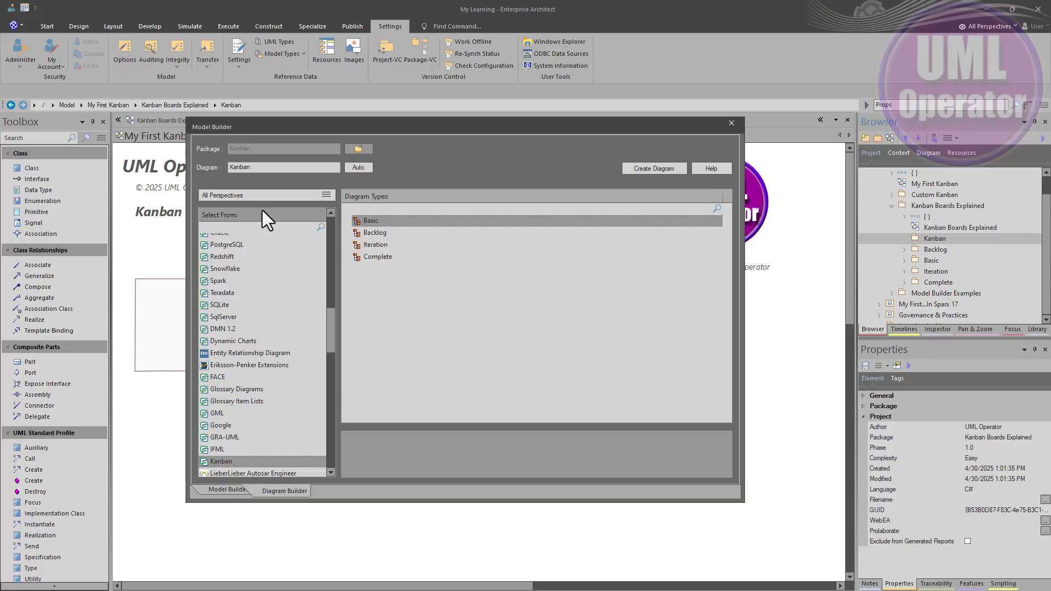
Filter the diagram technologies by "kan", look through Kanban's Backlog, Iteration and Complete diagram types, and close the Model Builder without creating a diagram
click(244, 227)
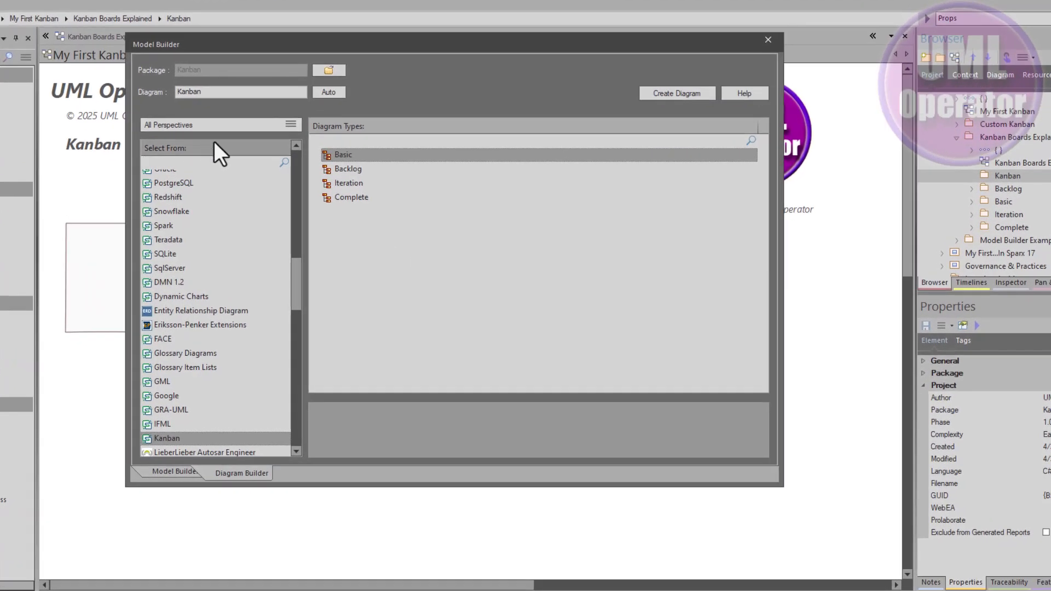
text(kan)
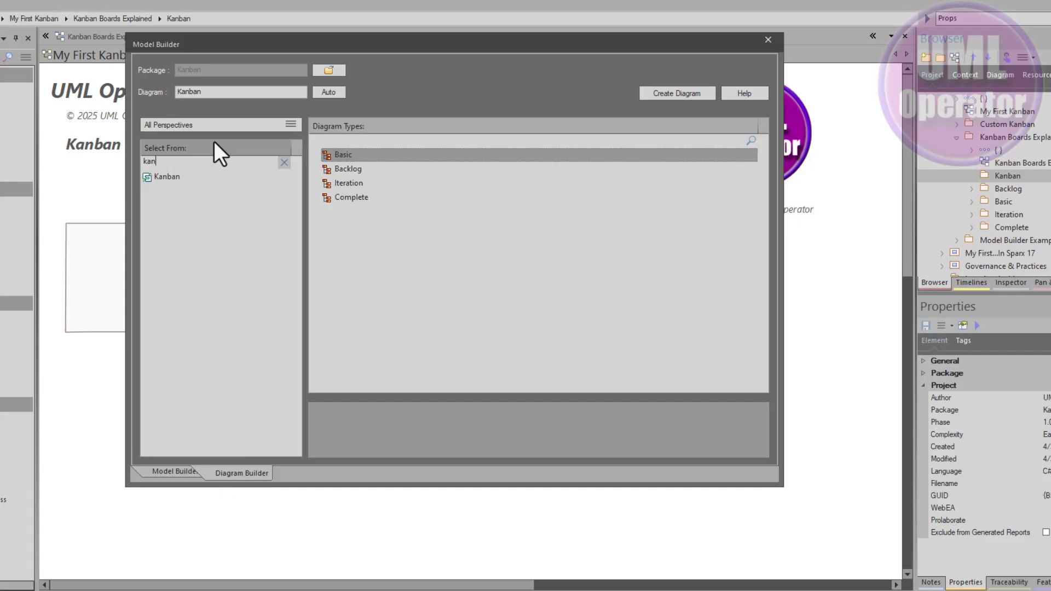
click(181, 180)
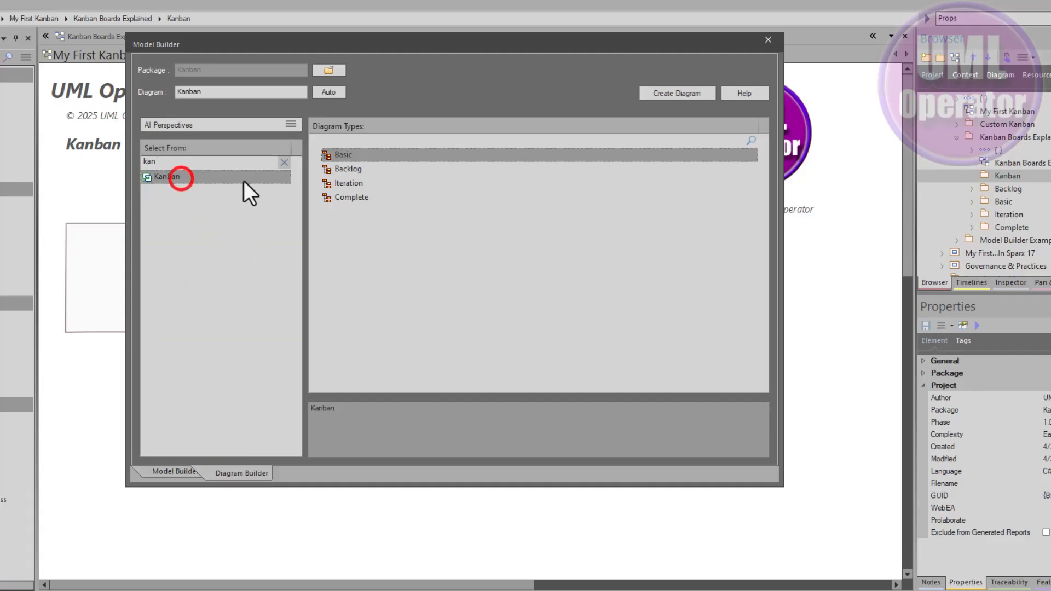
click(364, 169)
click(363, 187)
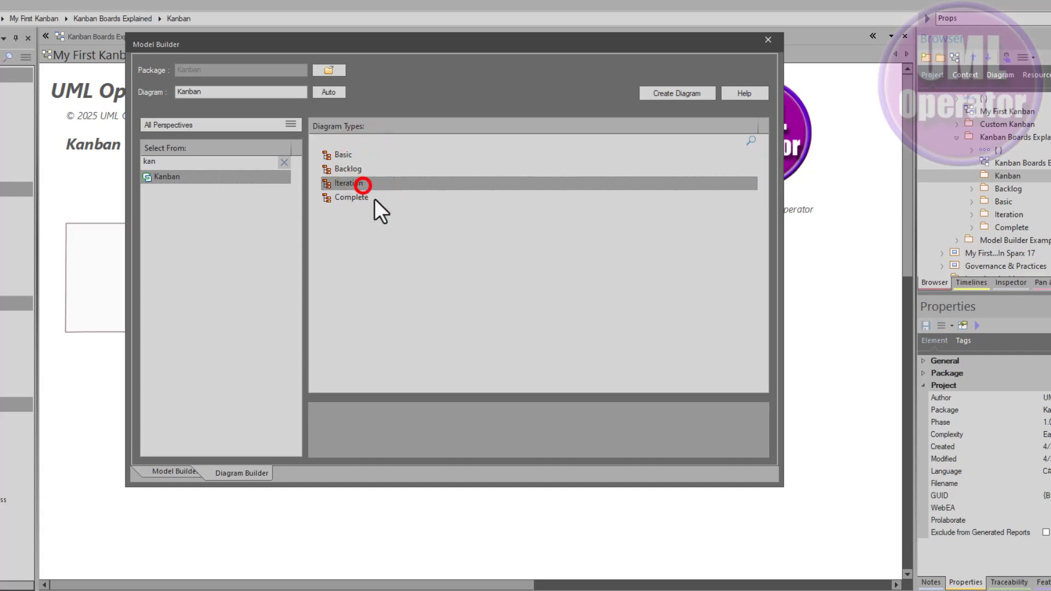
click(406, 199)
click(768, 40)
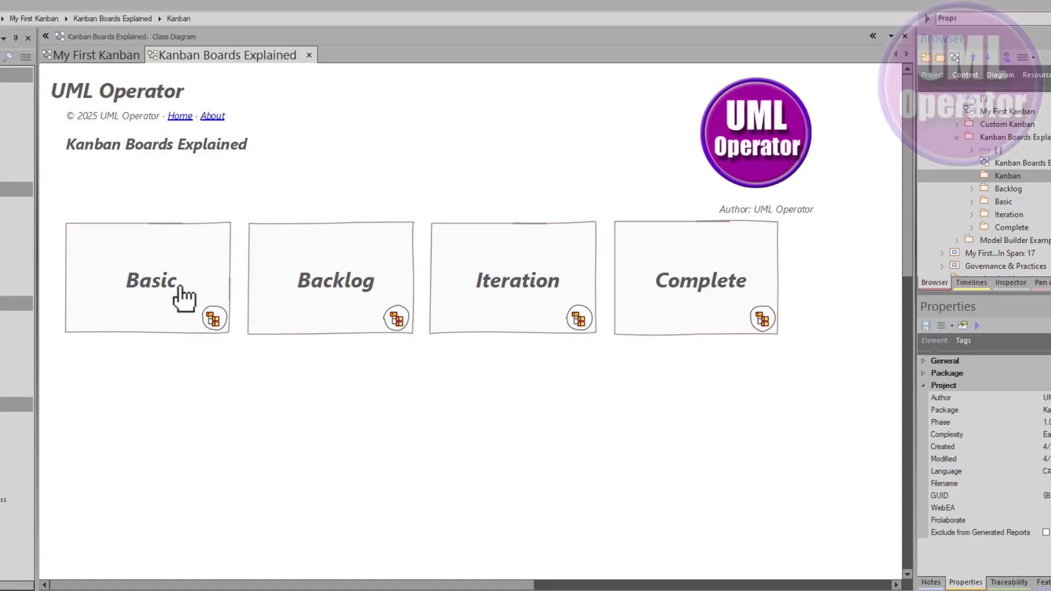
Open the Basic board from Kanban Boards Explained, check its Kanban binding and lanes, and cancel the settings
drag(54, 245, 241, 341)
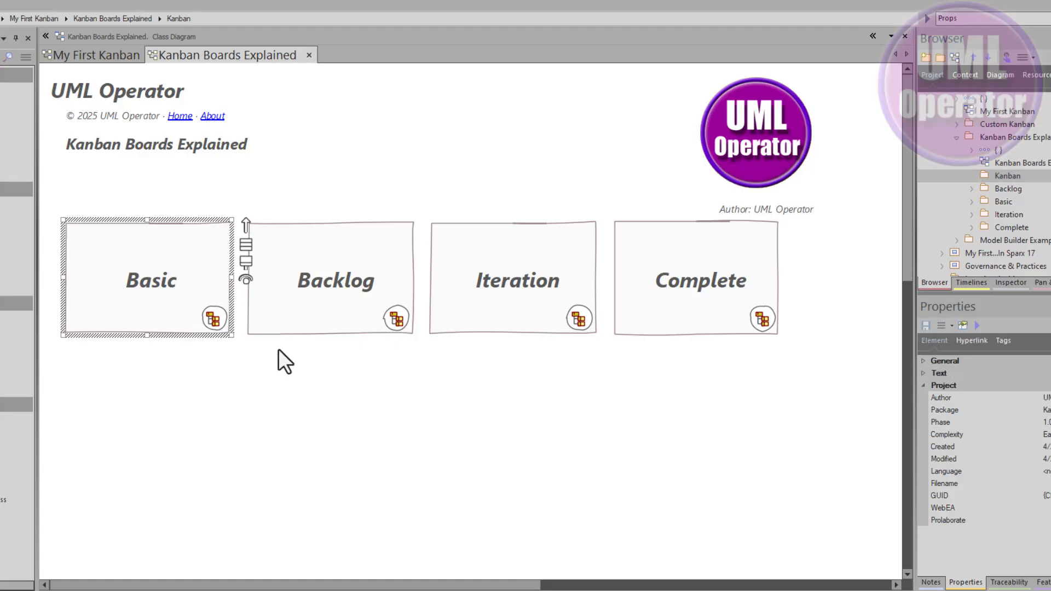
double_click(147, 287)
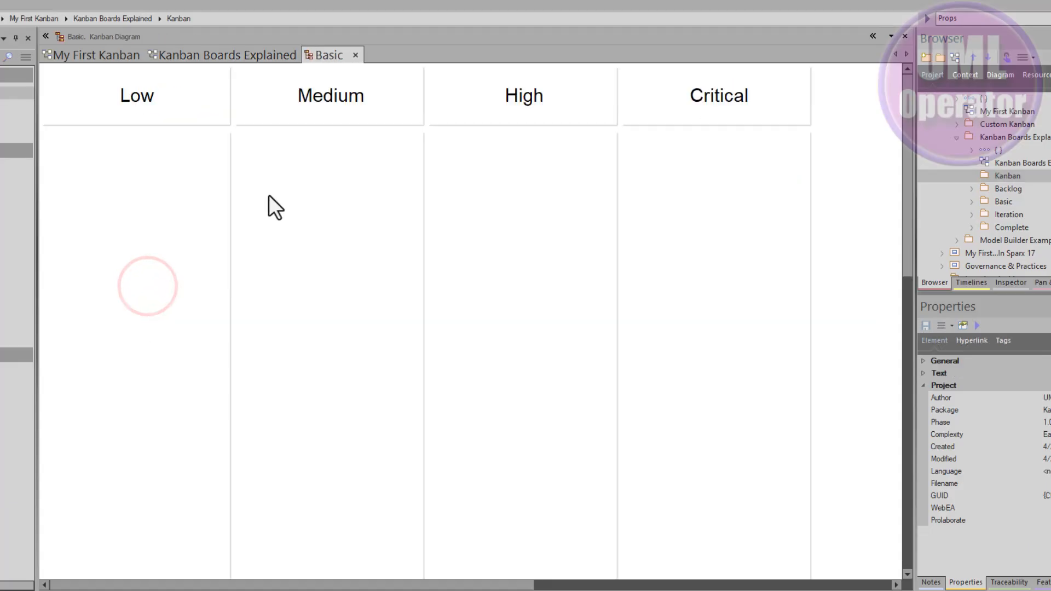
right_click(327, 202)
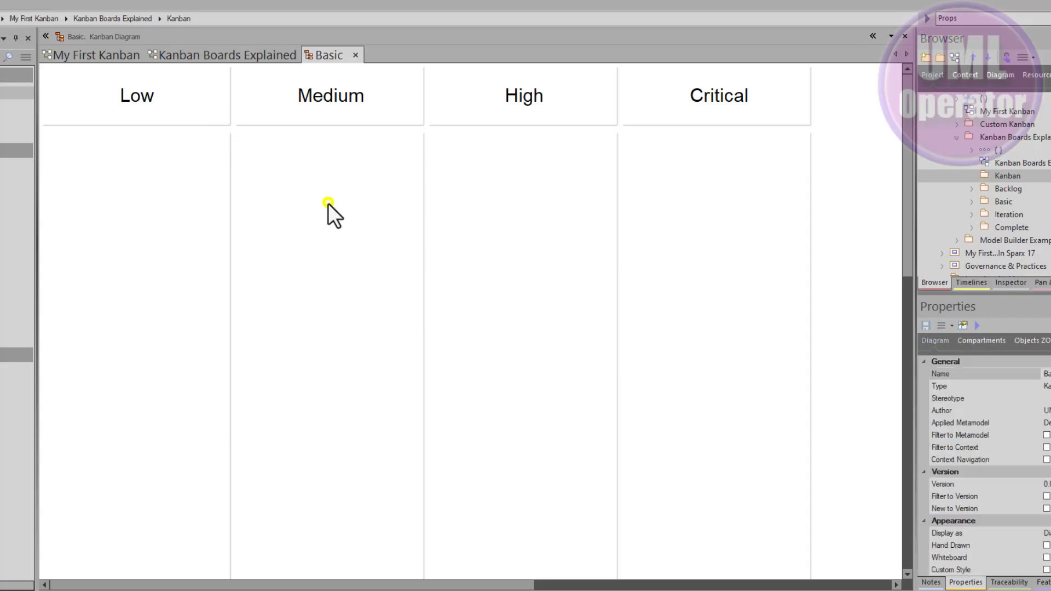
click(396, 372)
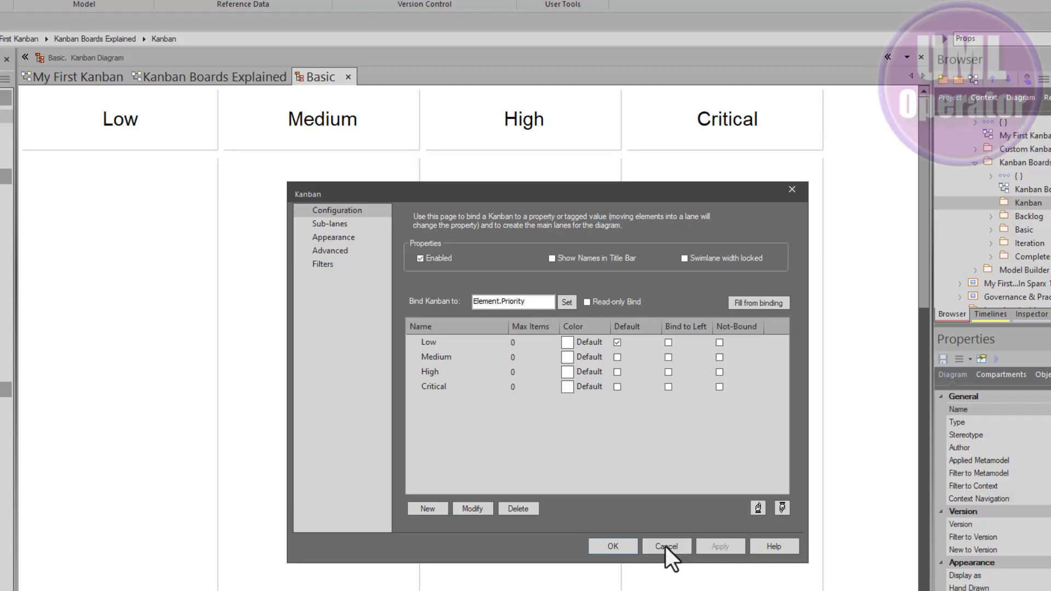
click(659, 505)
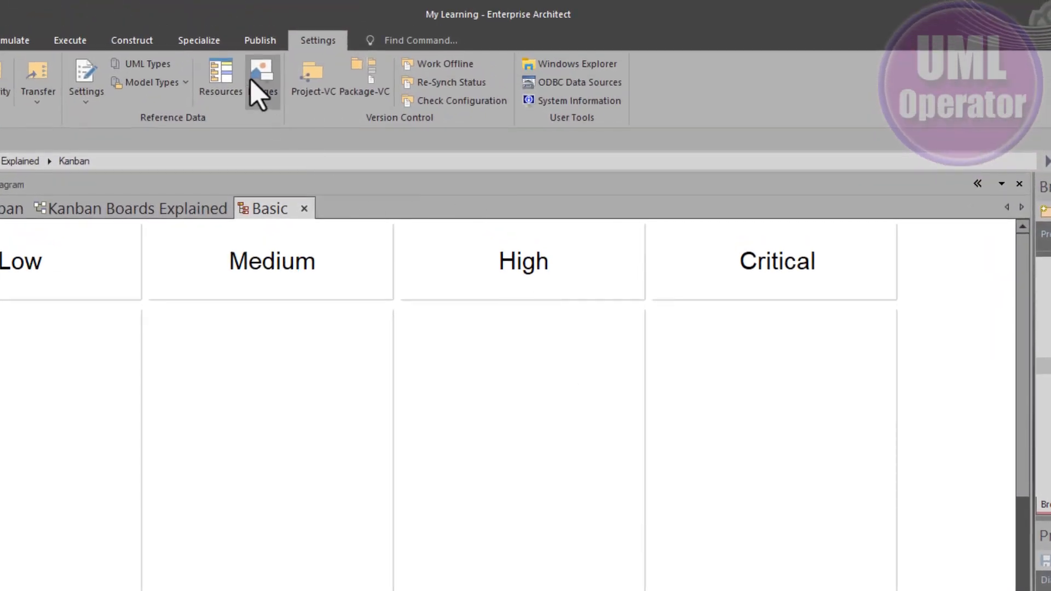
Review the High, Medium and Low priority definitions in the model's General Types to compare them with the Basic board's lanes
click(320, 41)
click(152, 84)
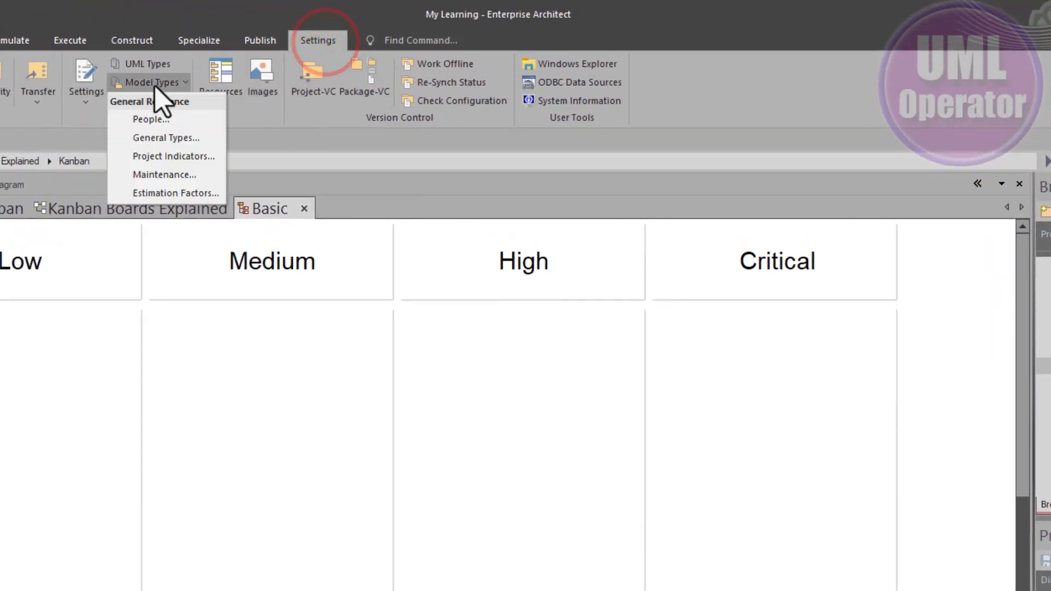
click(150, 142)
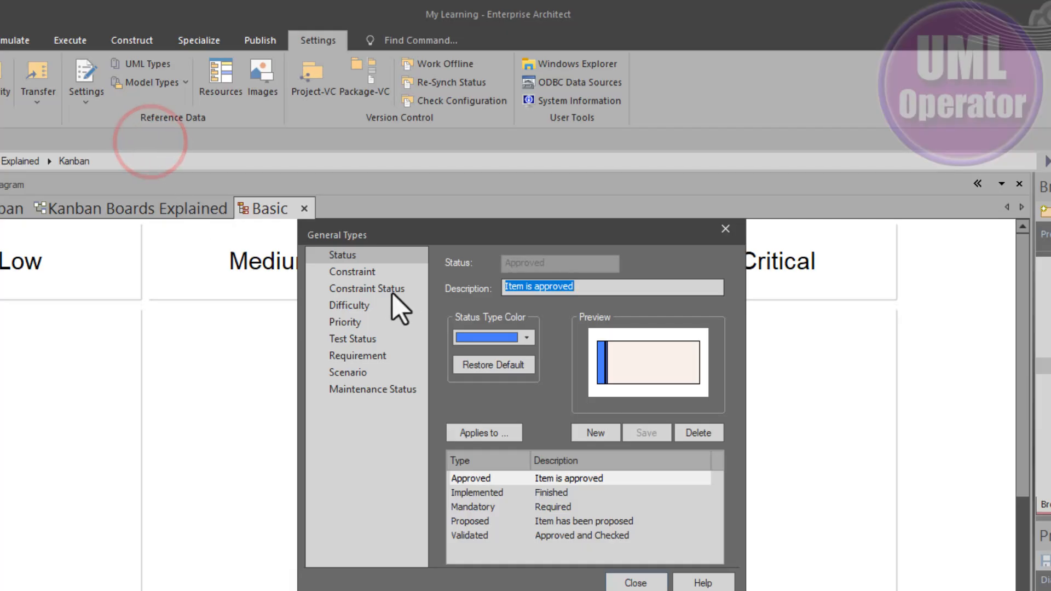
click(354, 323)
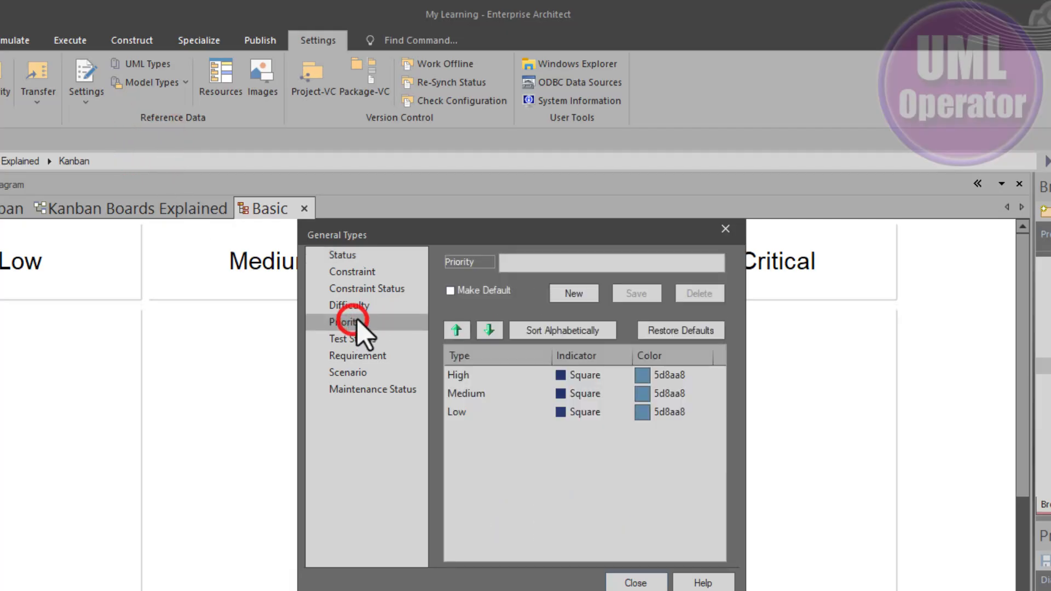
click(452, 376)
click(453, 413)
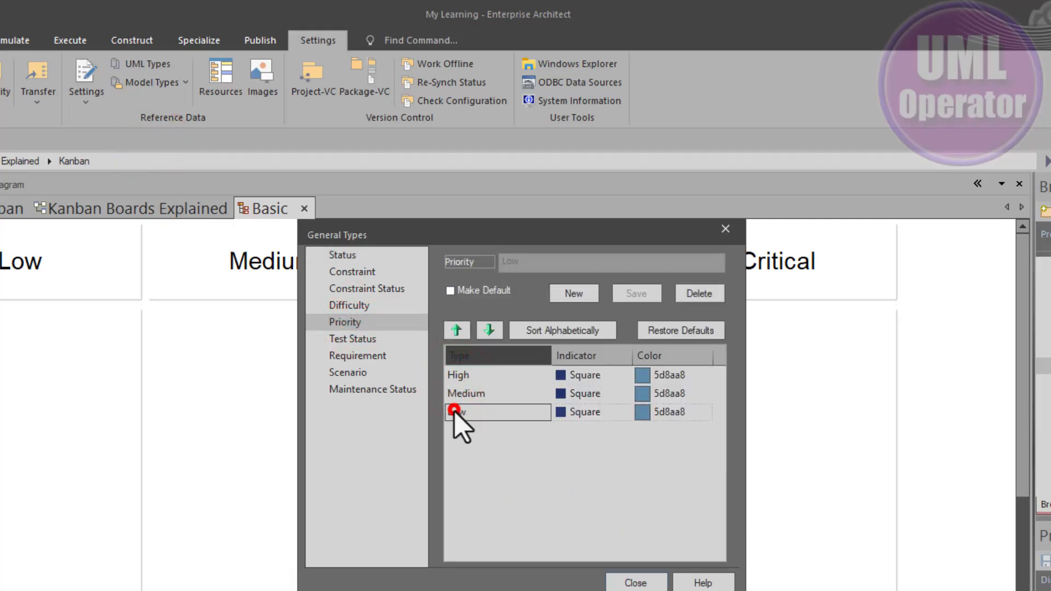
click(458, 393)
click(458, 377)
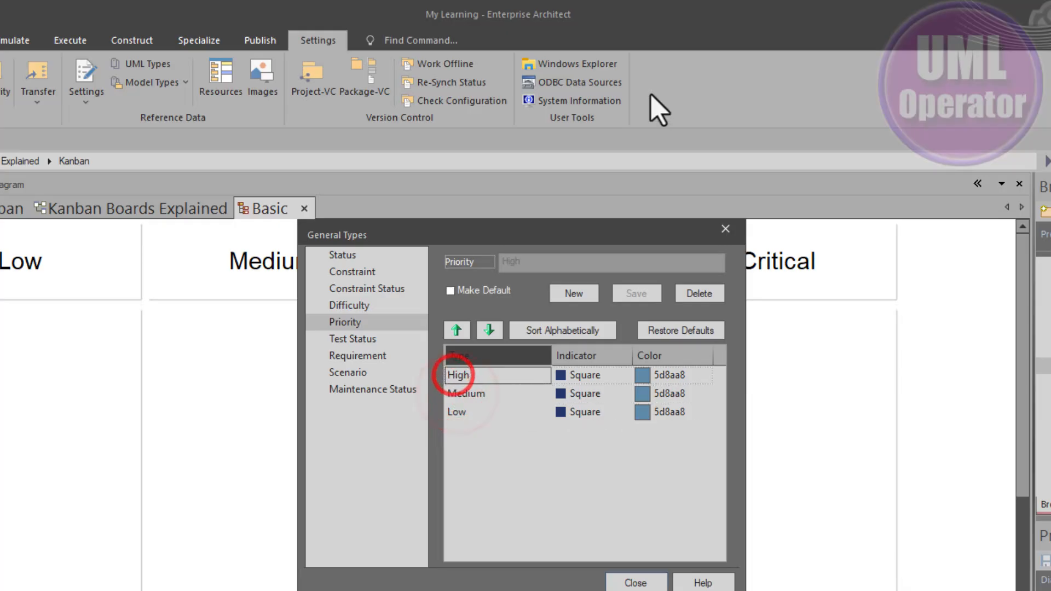
drag(582, 234, 519, 376)
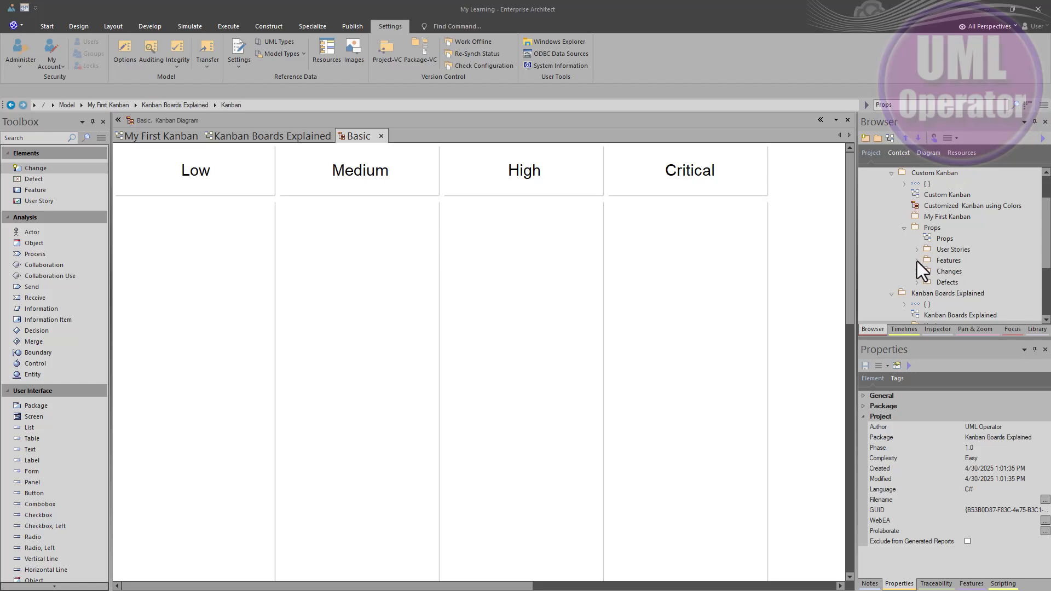
Place the first user story from the Props package's User Stories on the Basic board as a link
click(917, 250)
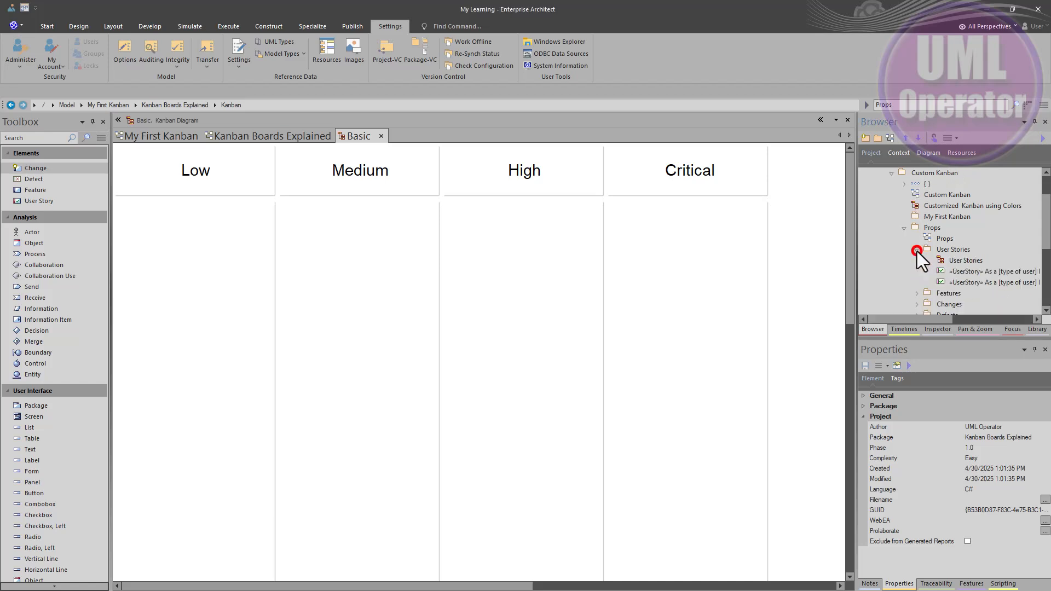
click(963, 273)
drag(961, 274, 262, 244)
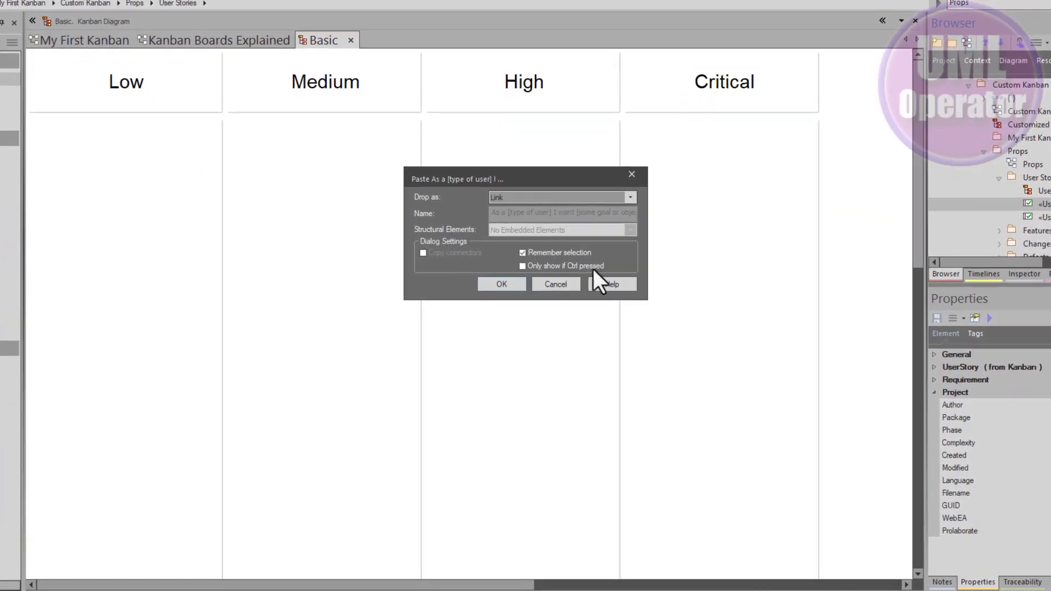
click(487, 286)
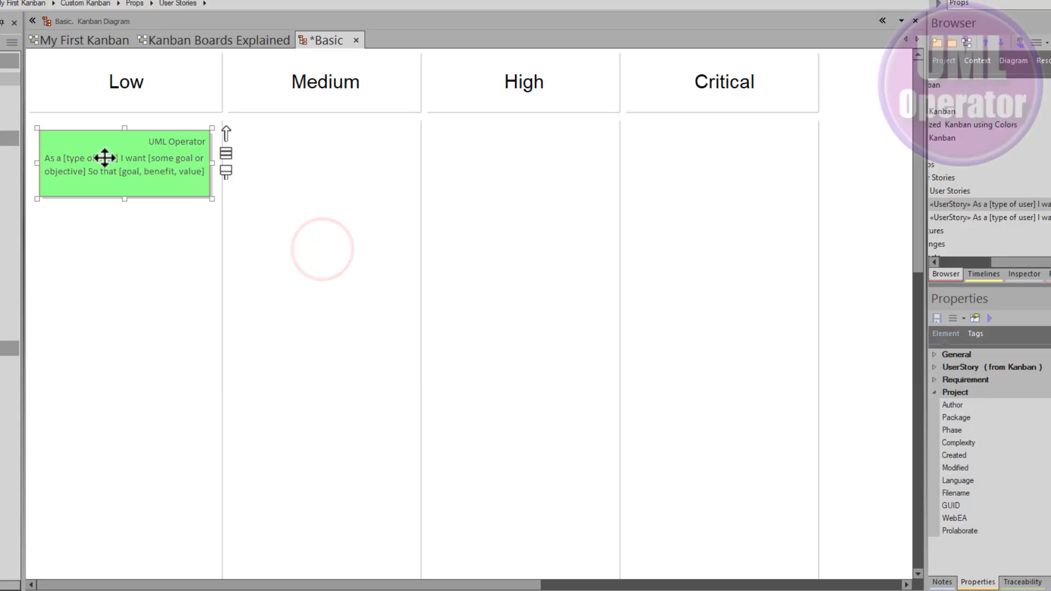
Enable Info View for the user story card in the Low lane
right_click(105, 157)
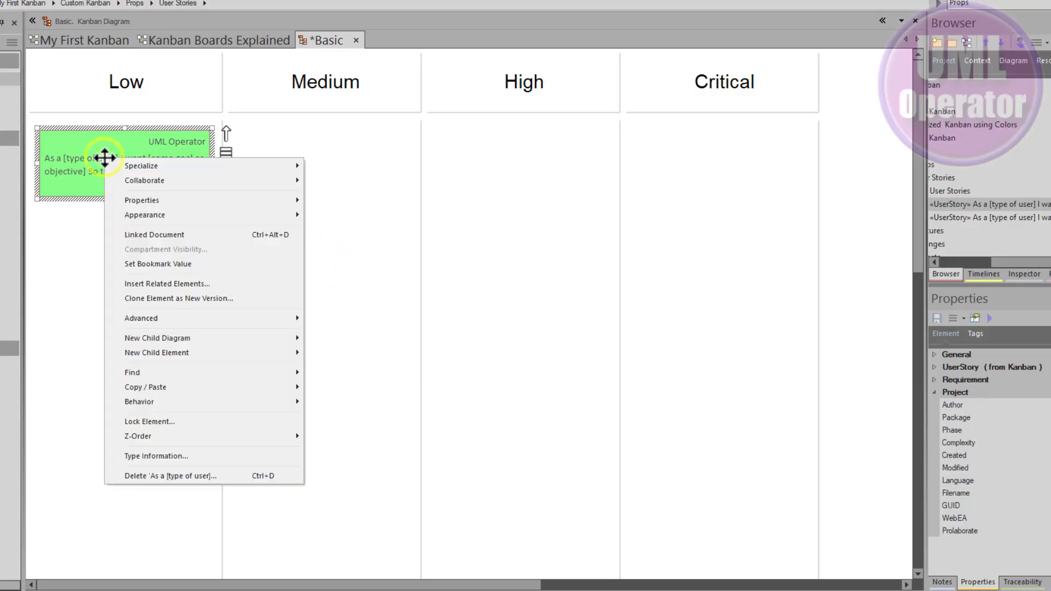
click(145, 216)
click(373, 313)
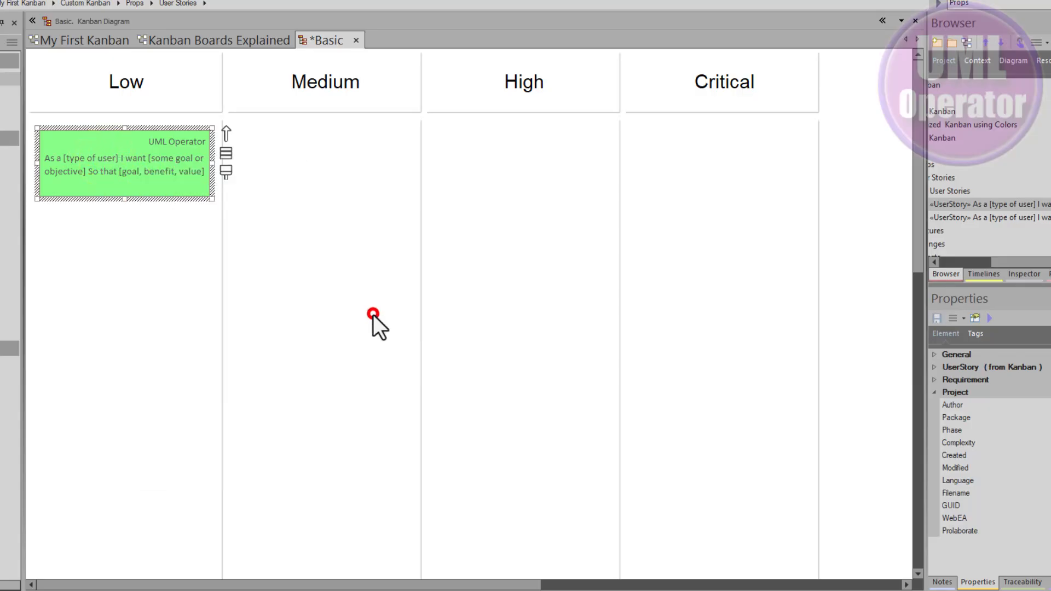
Set the user story card's Info View to include Status, Version, Phase and Priority, and exclude Notes
right_click(160, 180)
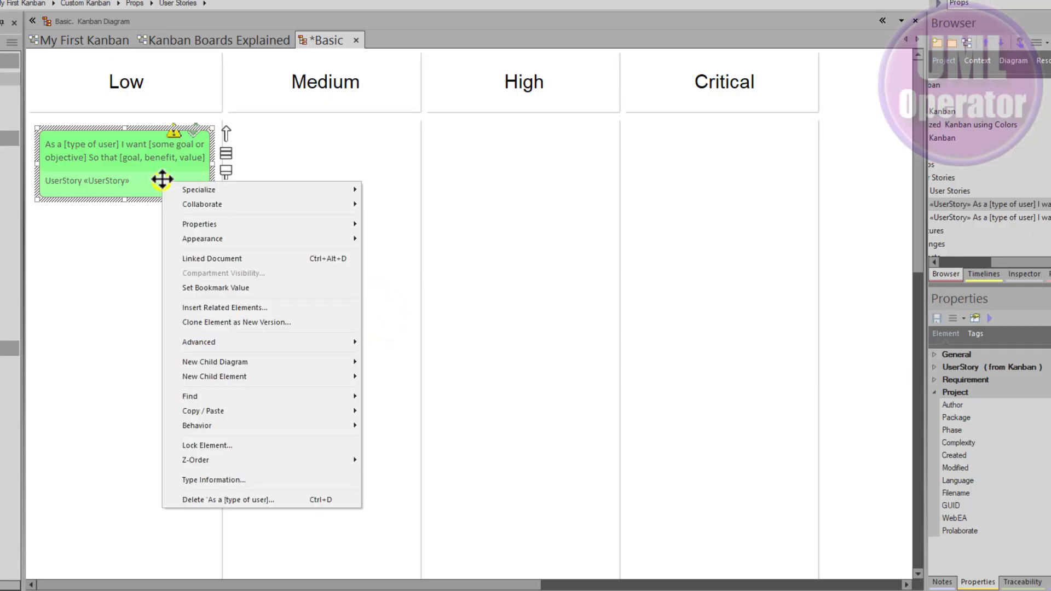
mouse_move(233, 237)
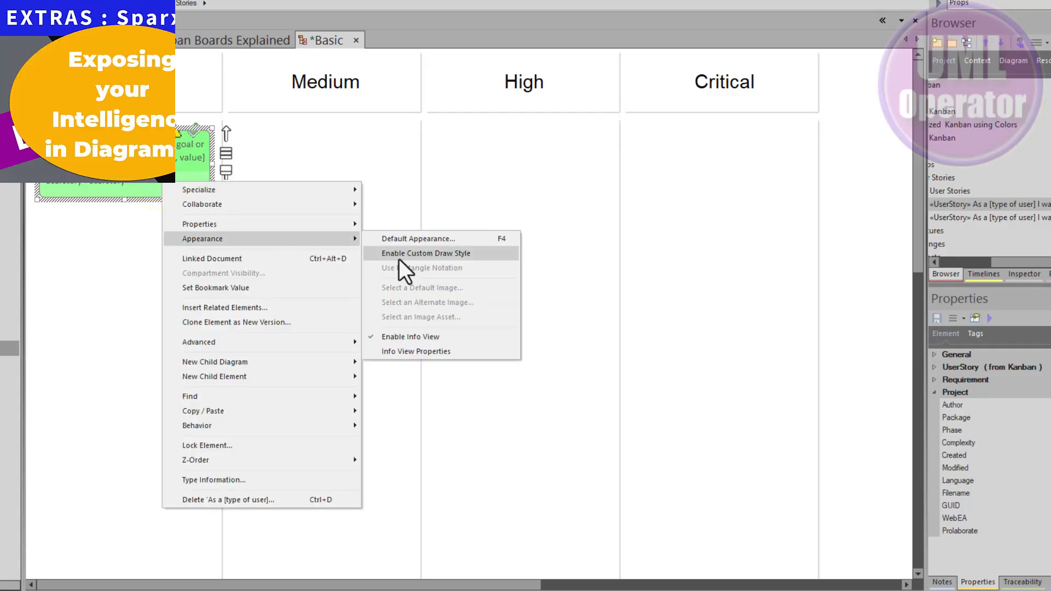
click(419, 352)
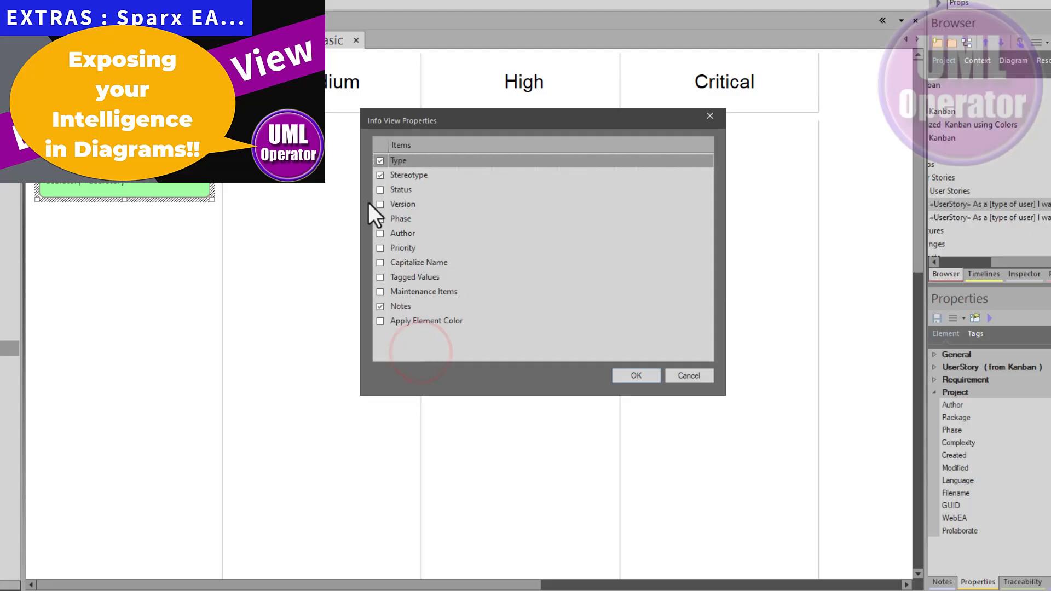
click(378, 191)
click(378, 204)
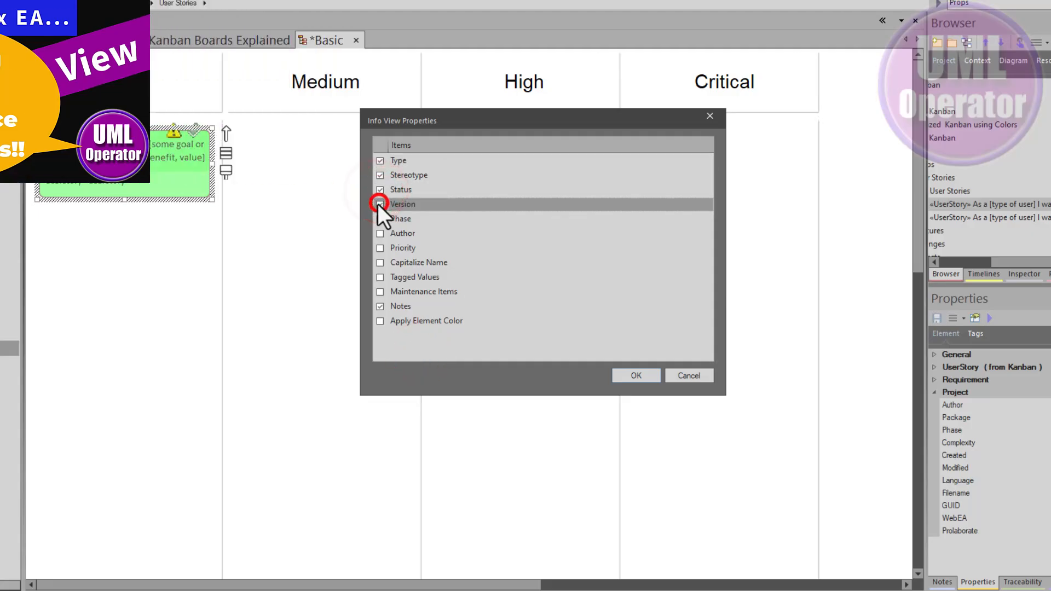
click(379, 217)
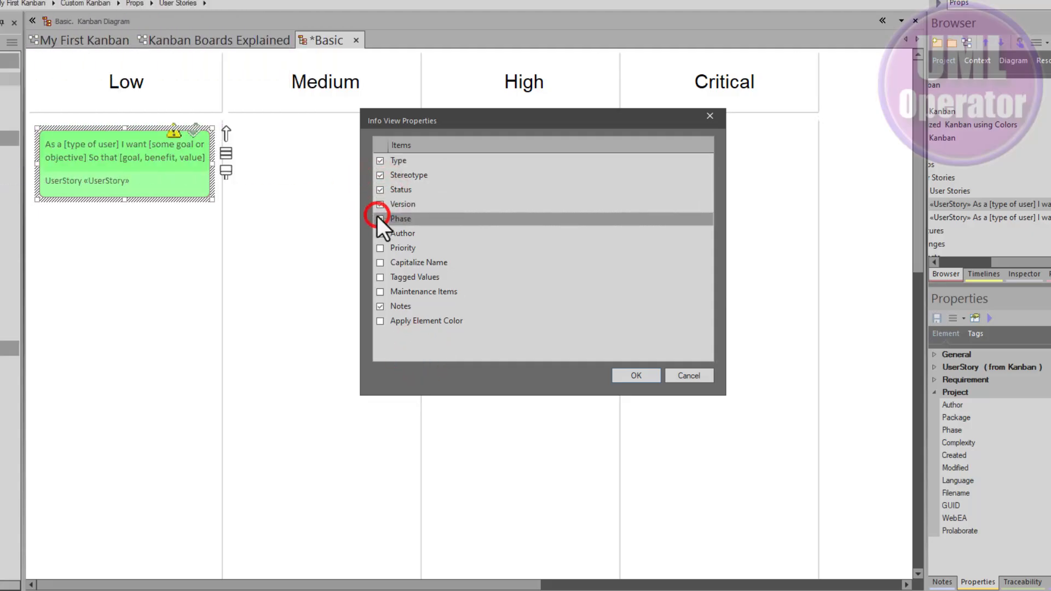
click(380, 248)
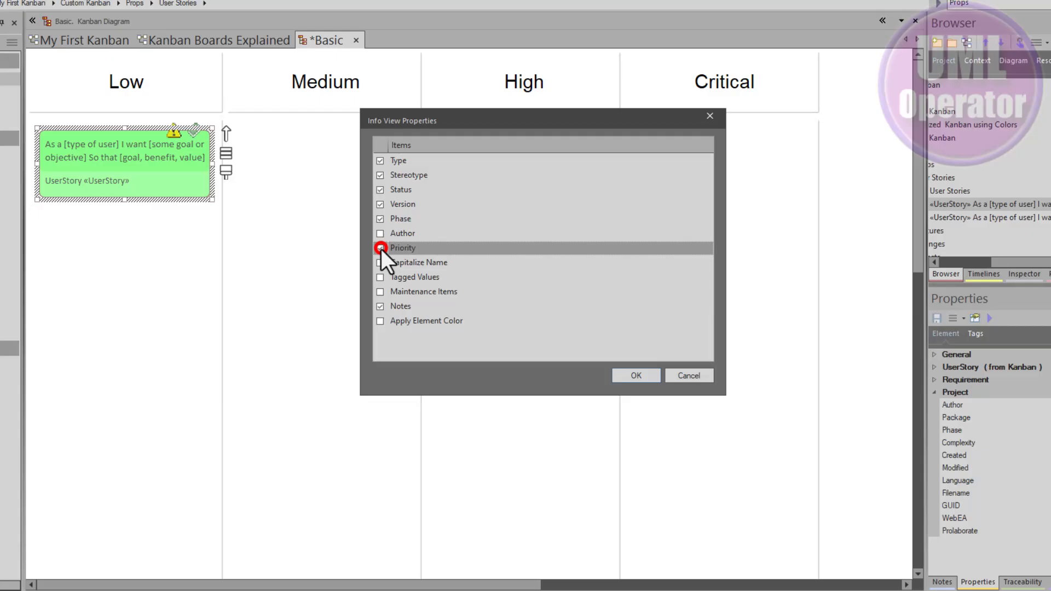
click(381, 306)
click(630, 377)
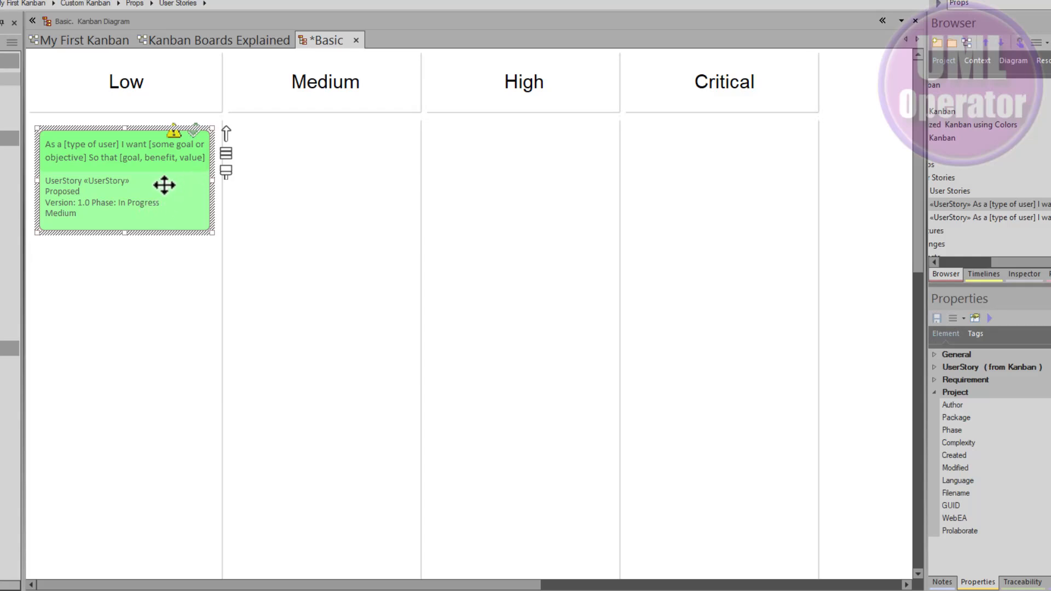
Check the Priority value and its available options in the user story's properties, and cancel without changes
mouse_move(145, 187)
mouse_down()
mouse_move(154, 192)
mouse_move(144, 186)
mouse_up()
double_click(140, 185)
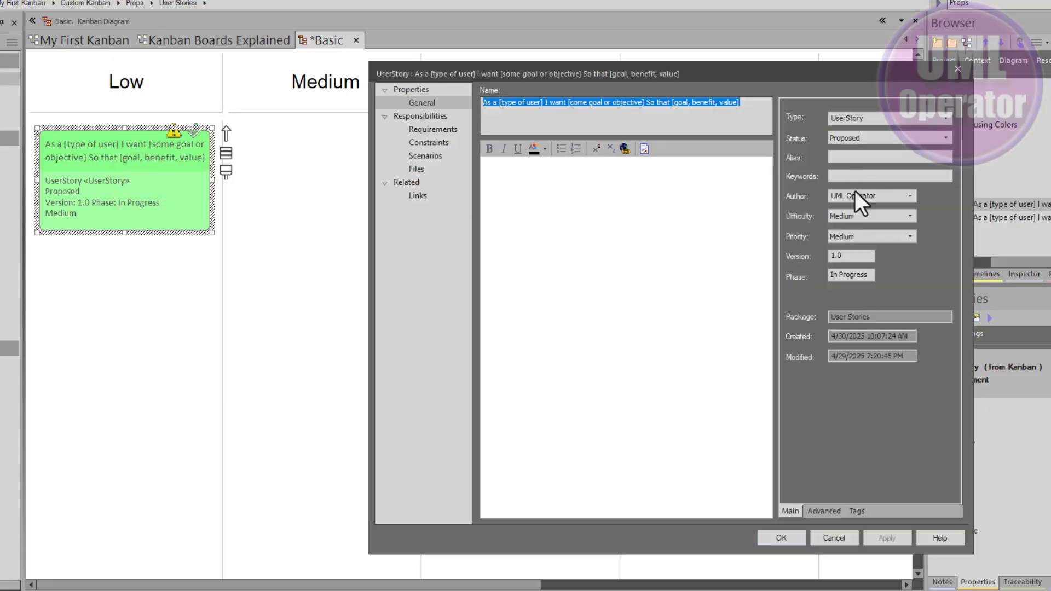
click(873, 237)
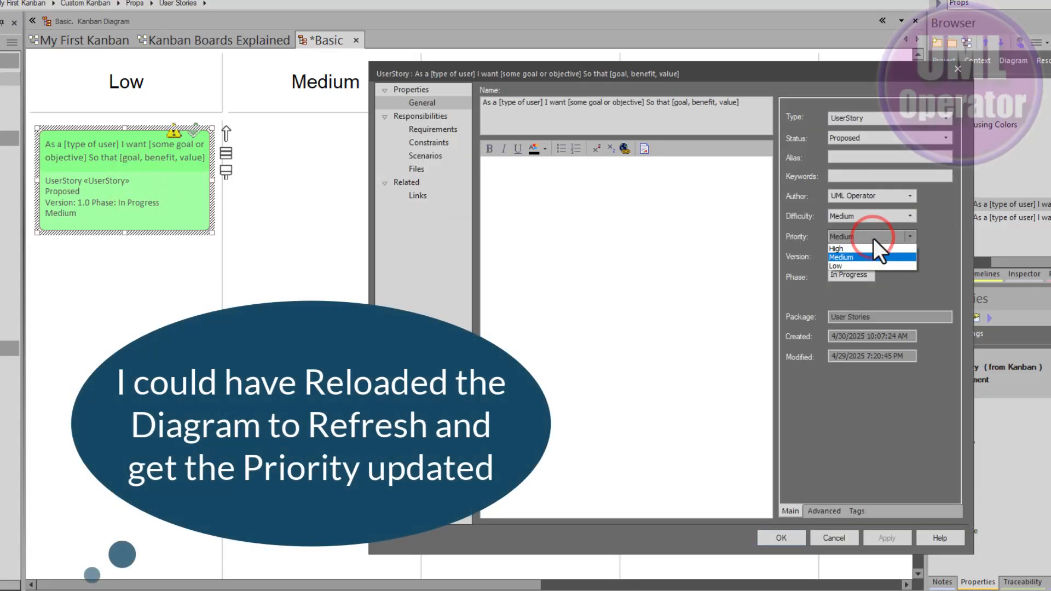
click(279, 203)
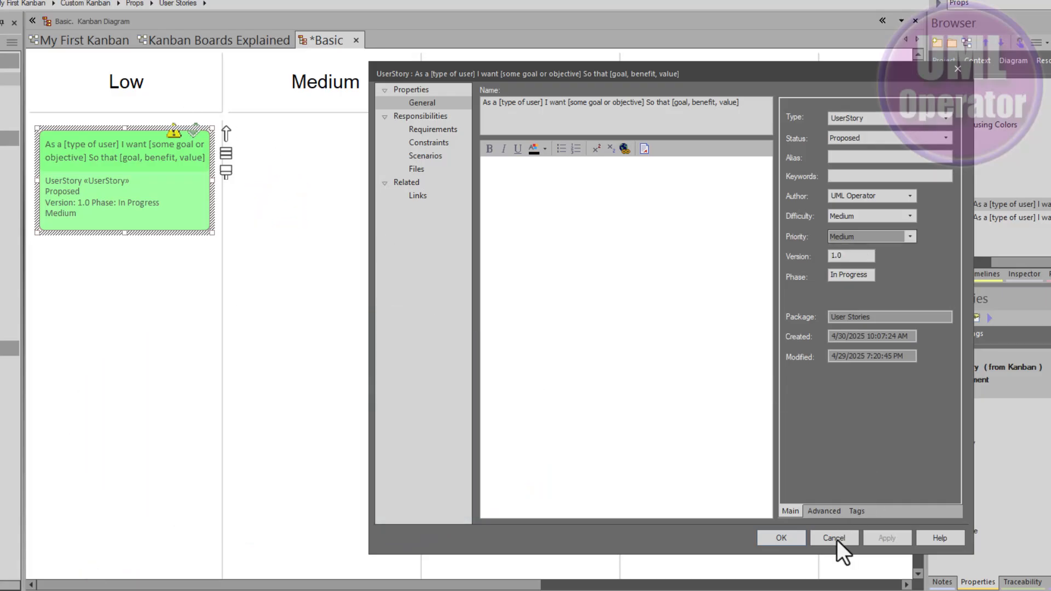
click(836, 539)
Move the user story card from the Low lane to High and check its Priority in the element properties
drag(118, 194, 514, 192)
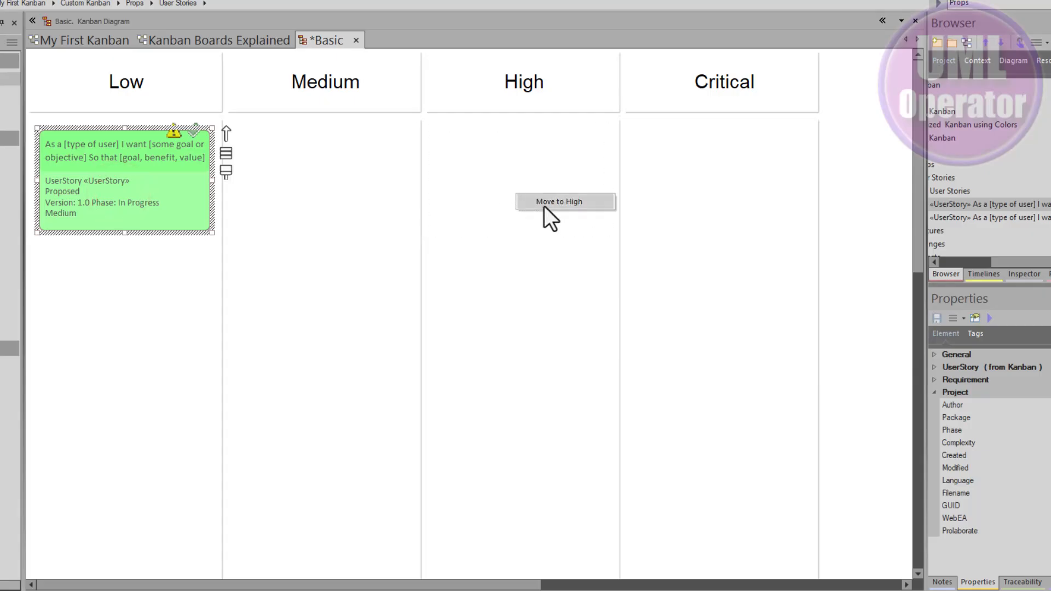
click(568, 202)
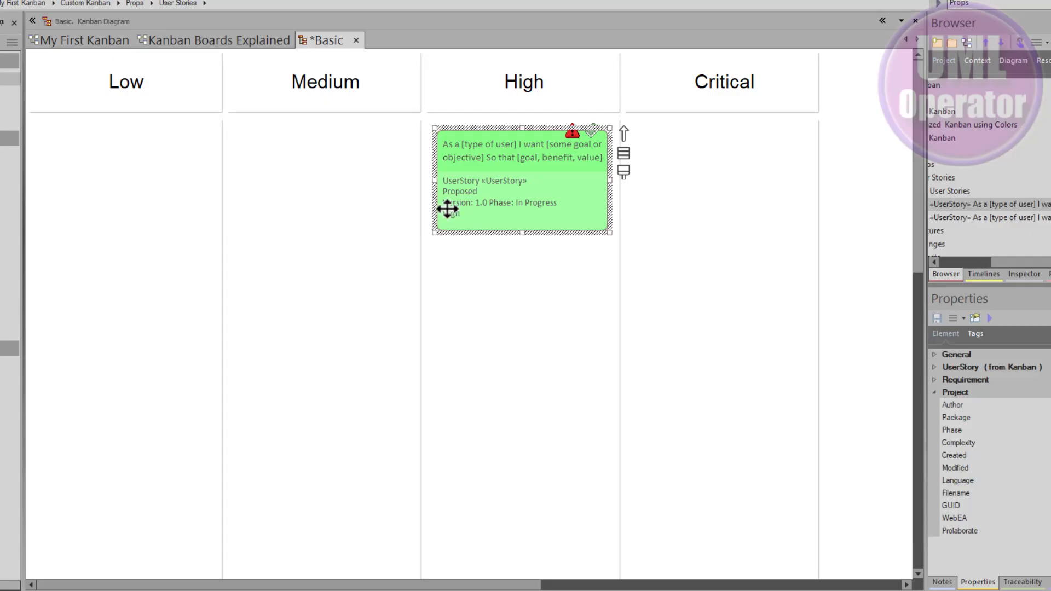
double_click(475, 214)
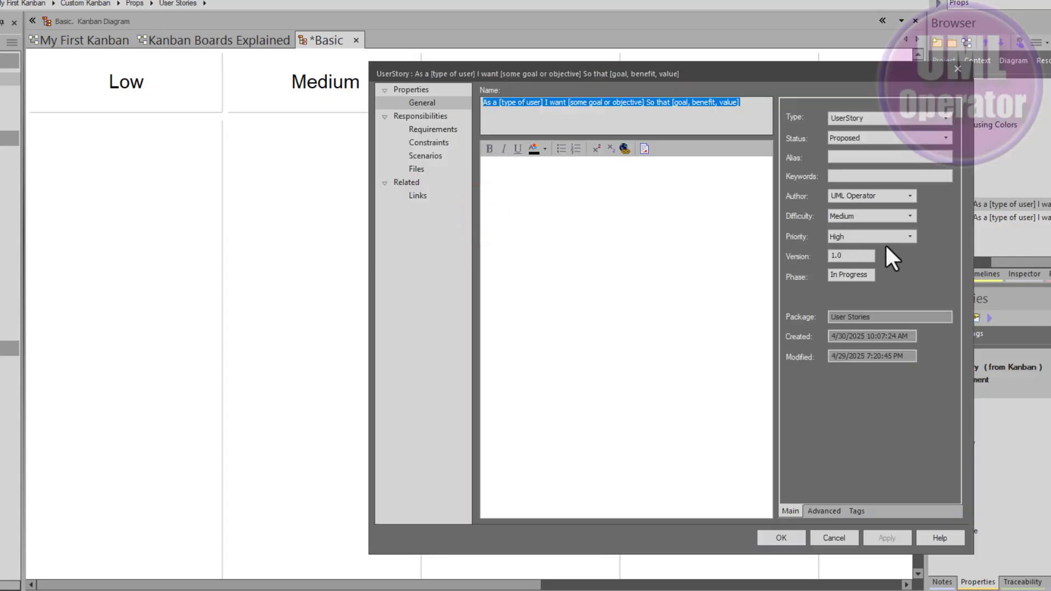
click(794, 534)
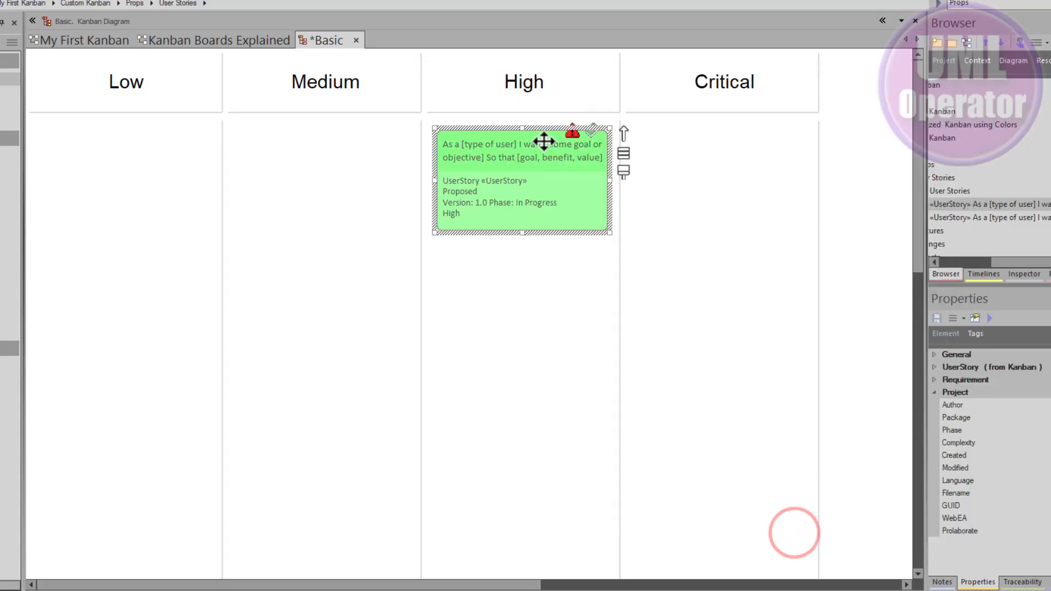
Move the user story card from High to Critical and check the Priority field and its options in the properties
drag(524, 176, 712, 177)
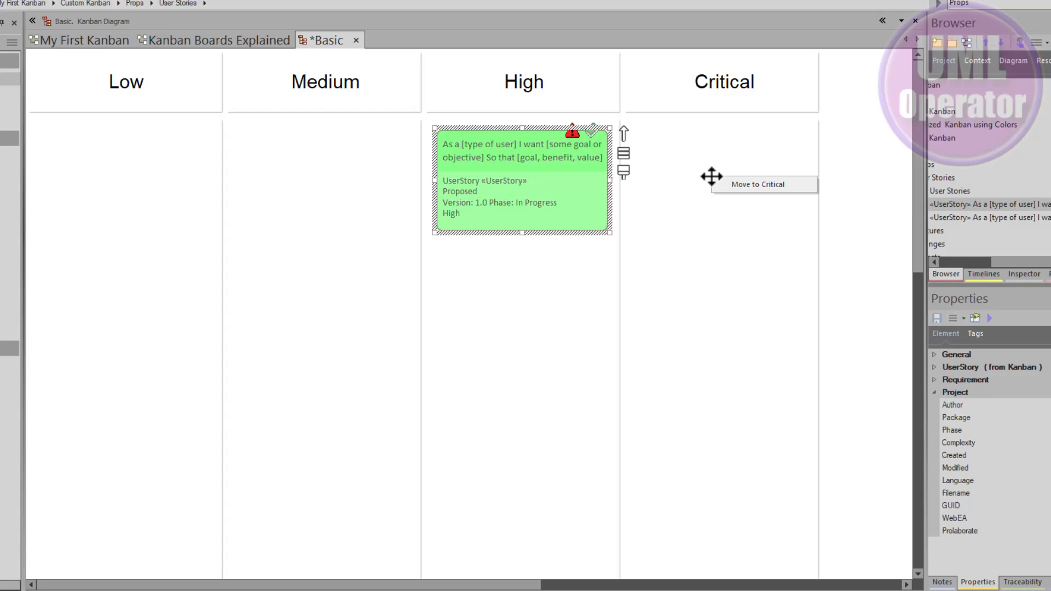
click(744, 191)
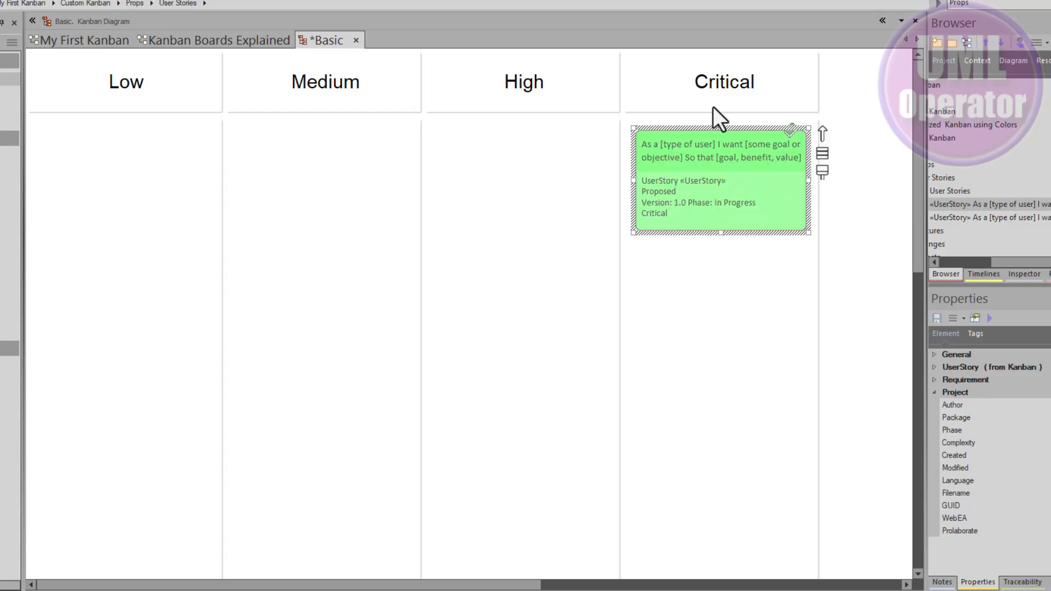
double_click(718, 181)
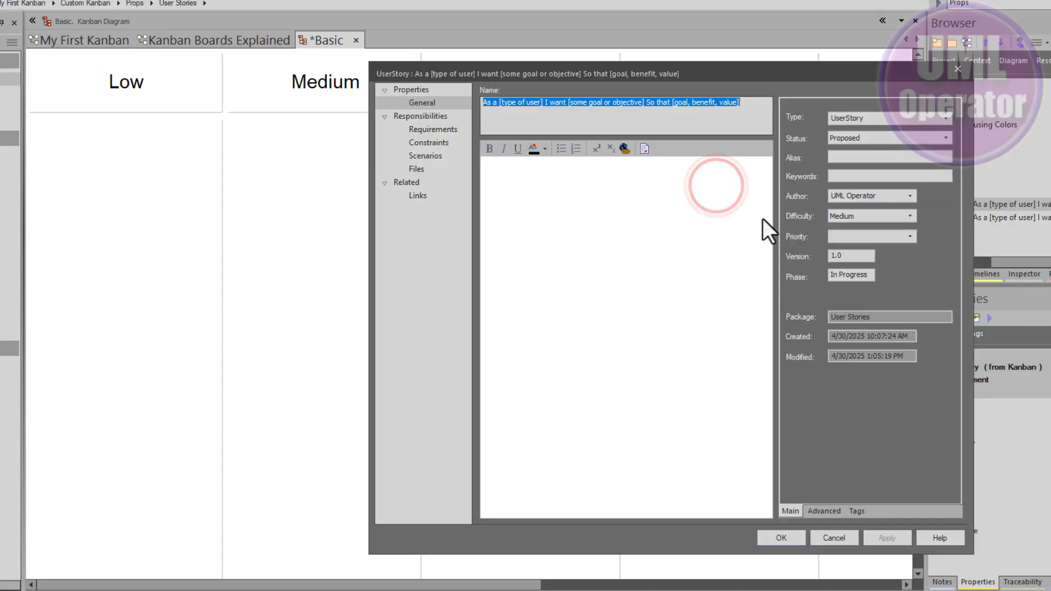
click(914, 237)
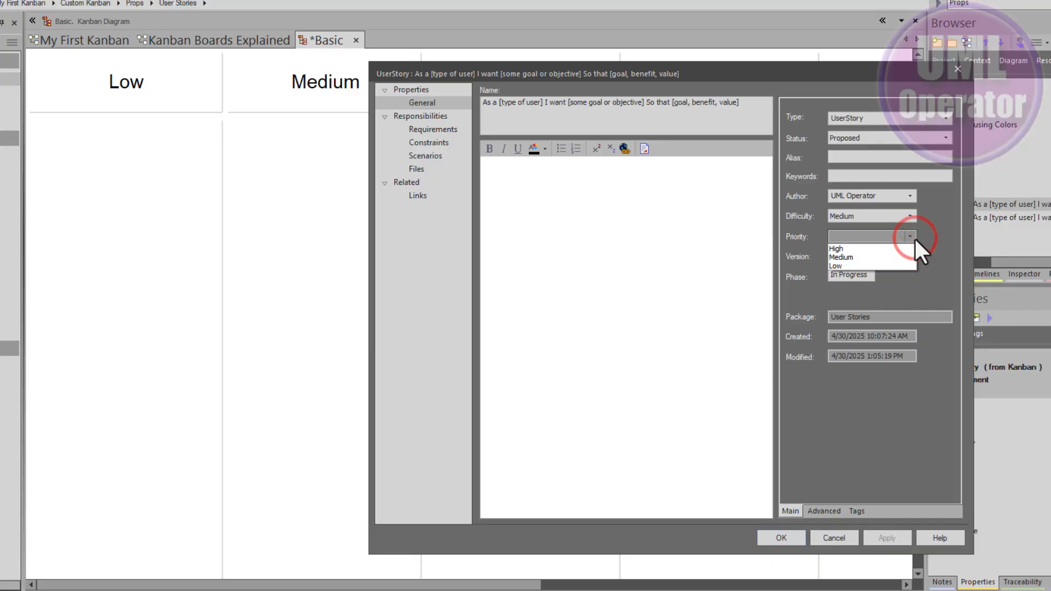
click(914, 238)
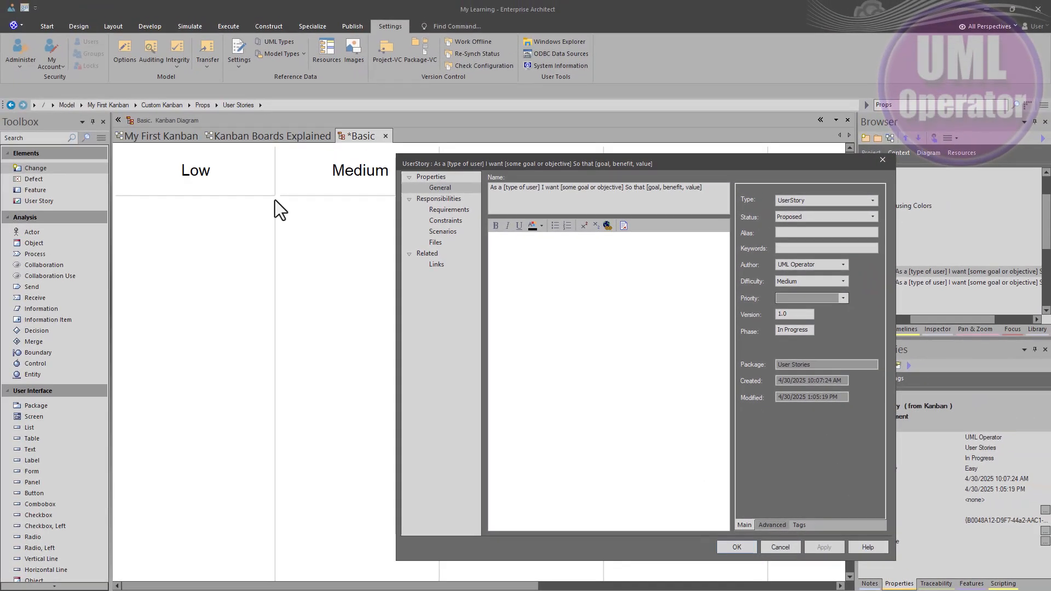
click(801, 544)
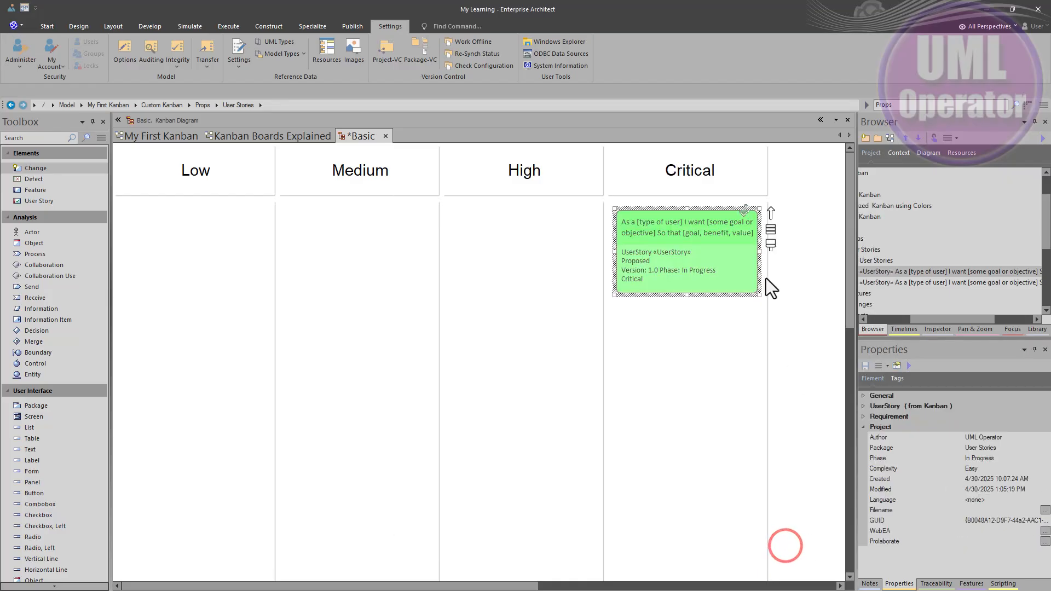
Move the user story card from Critical back to the Low lane and check its Priority in the properties
drag(715, 276, 228, 280)
click(265, 291)
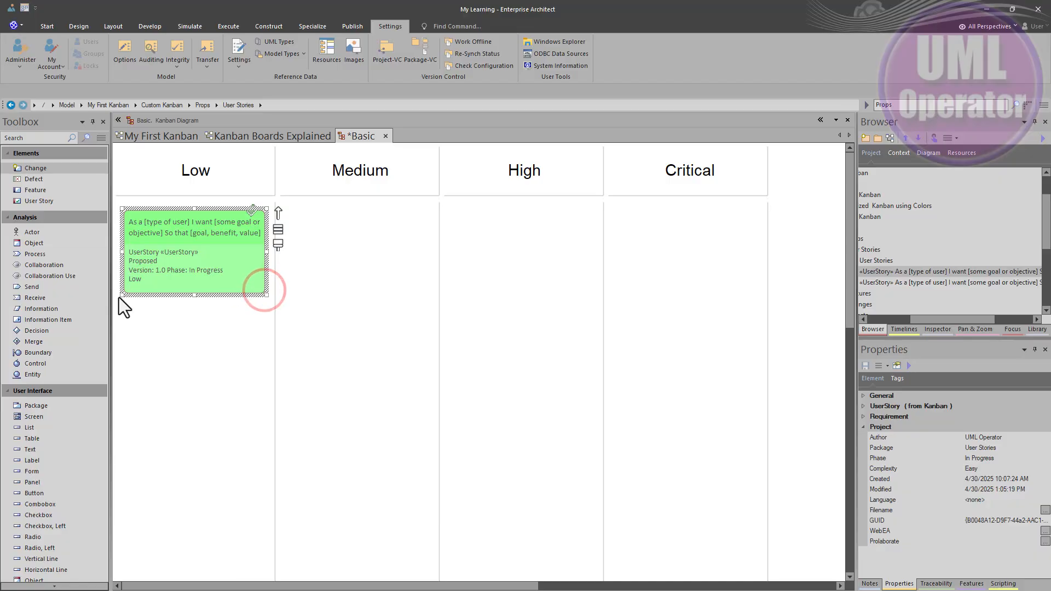
click(156, 282)
double_click(156, 282)
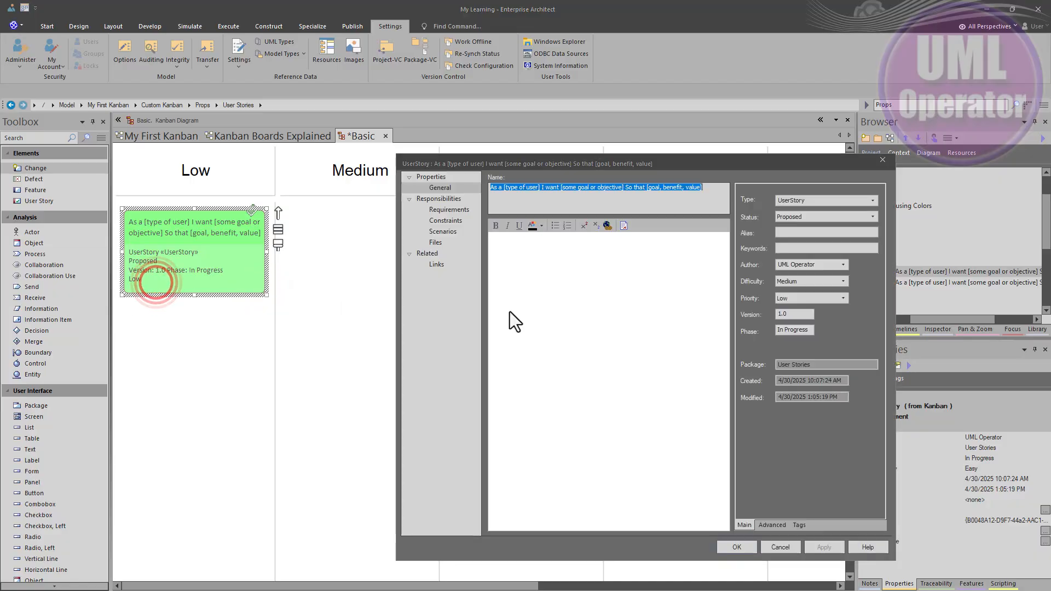
click(802, 298)
click(811, 298)
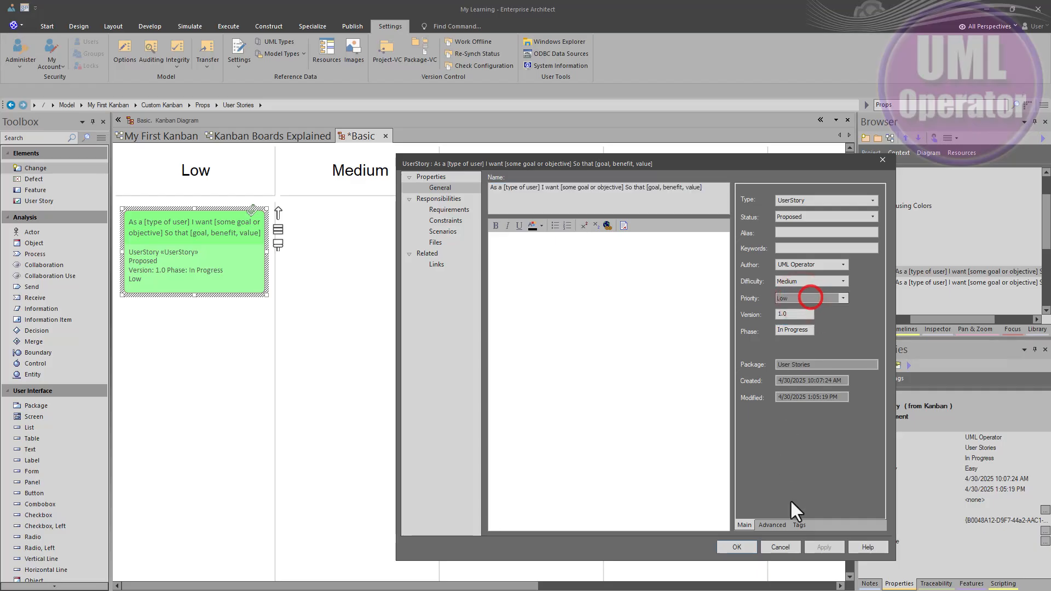
click(783, 547)
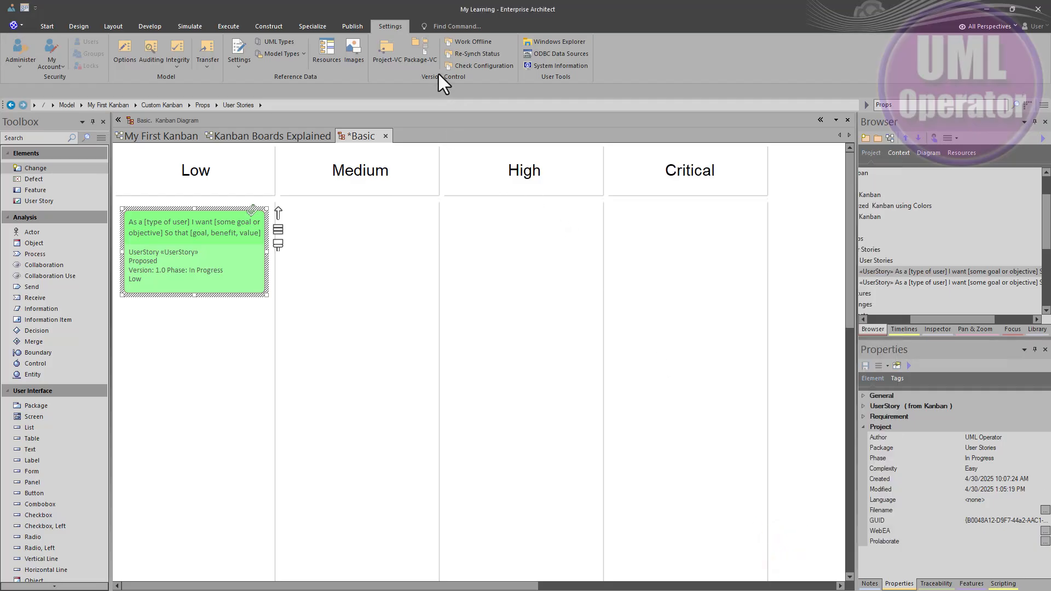
Add a Critical priority to the model's General Types and save it
click(392, 24)
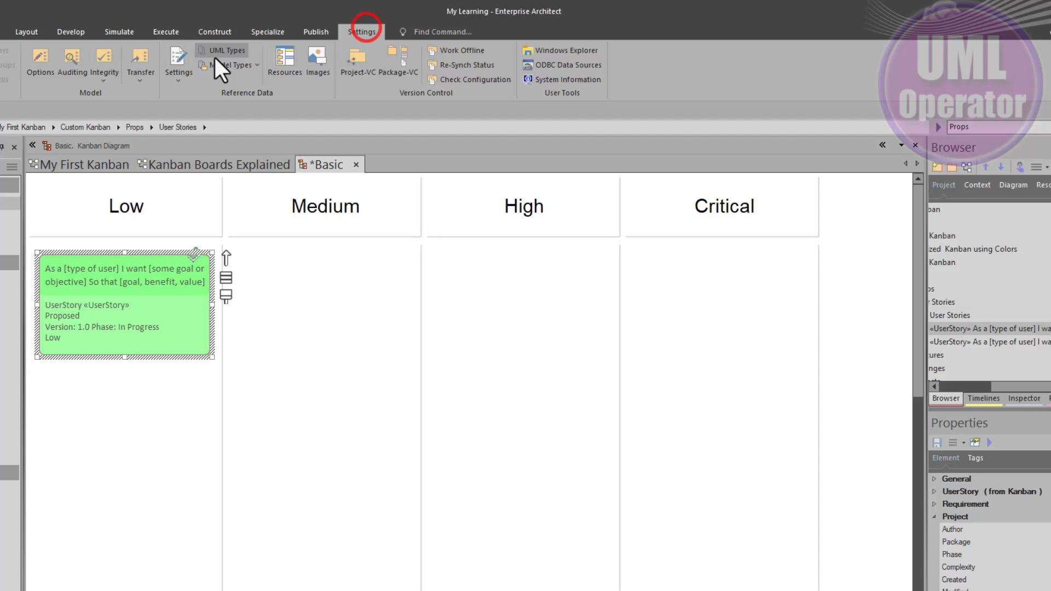
click(224, 64)
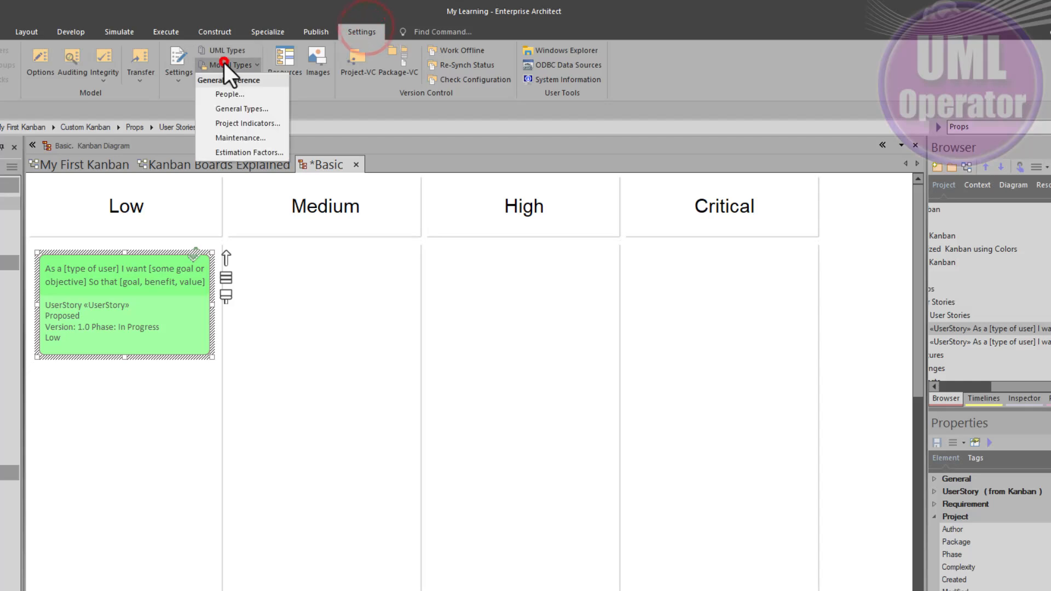
click(235, 108)
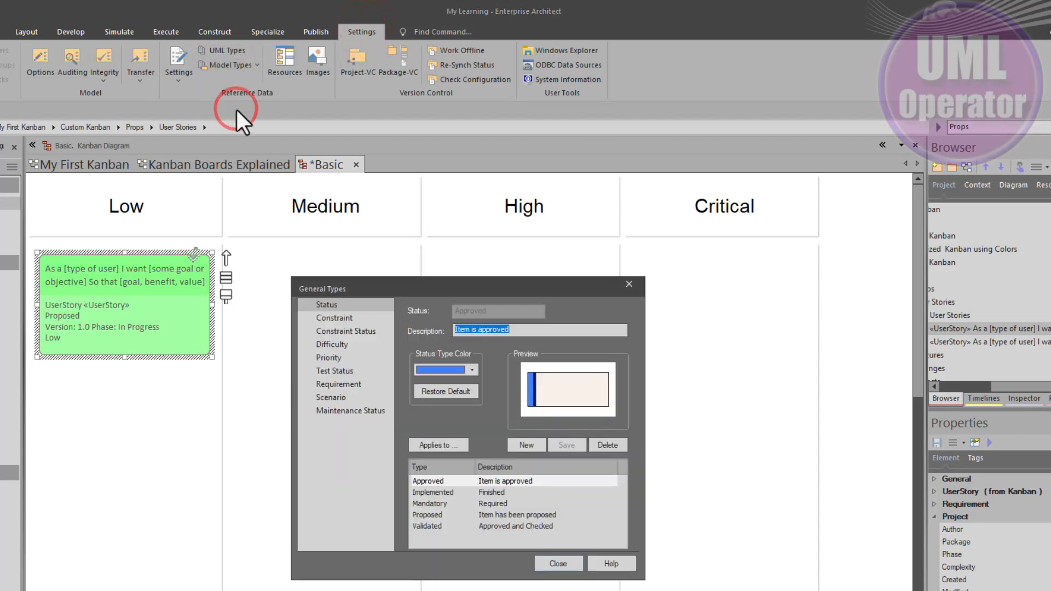
click(342, 357)
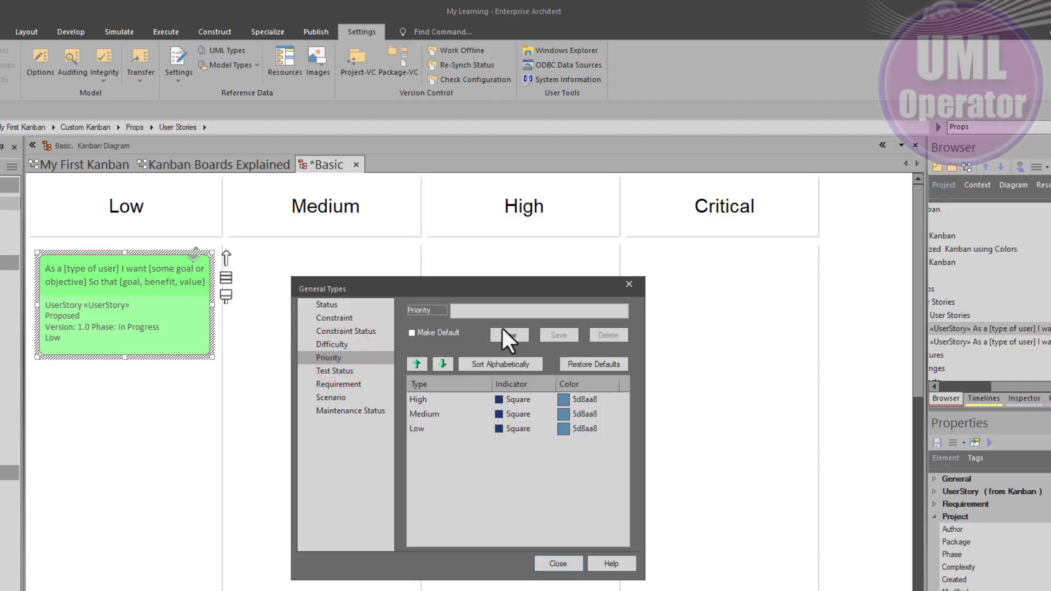
click(492, 311)
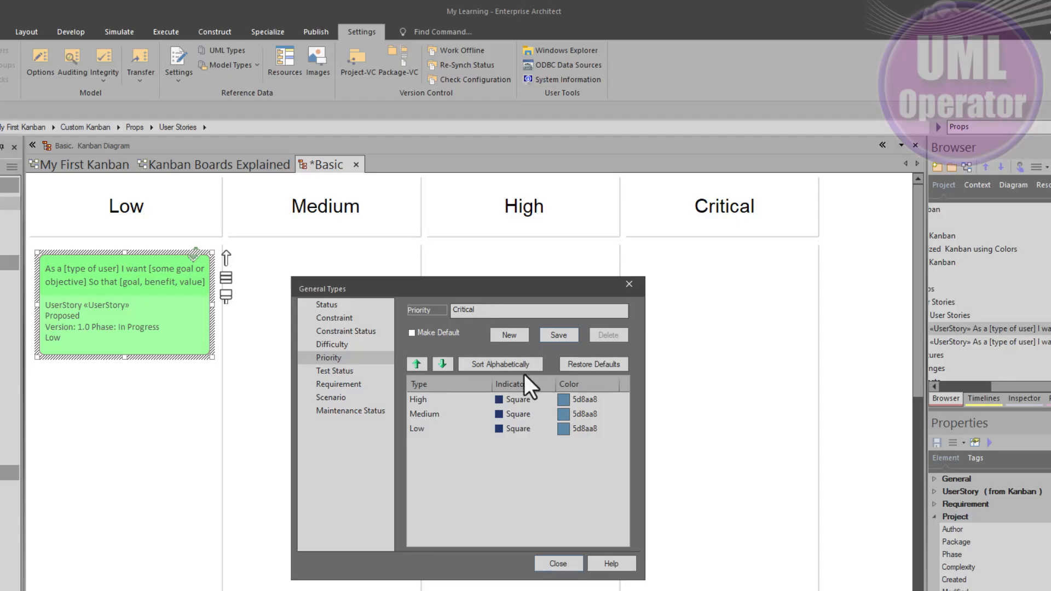
click(568, 334)
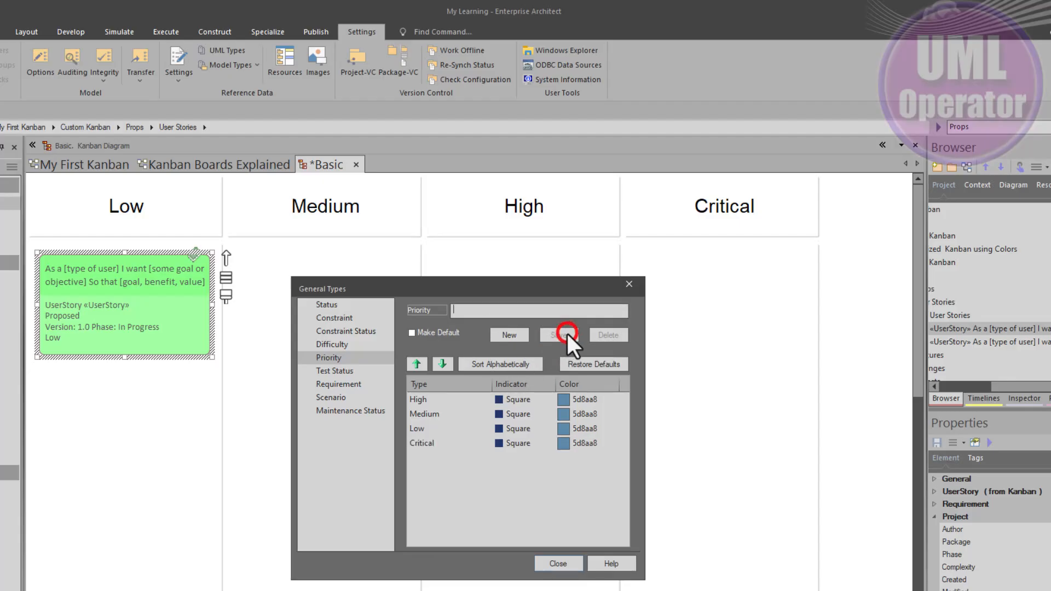
click(429, 443)
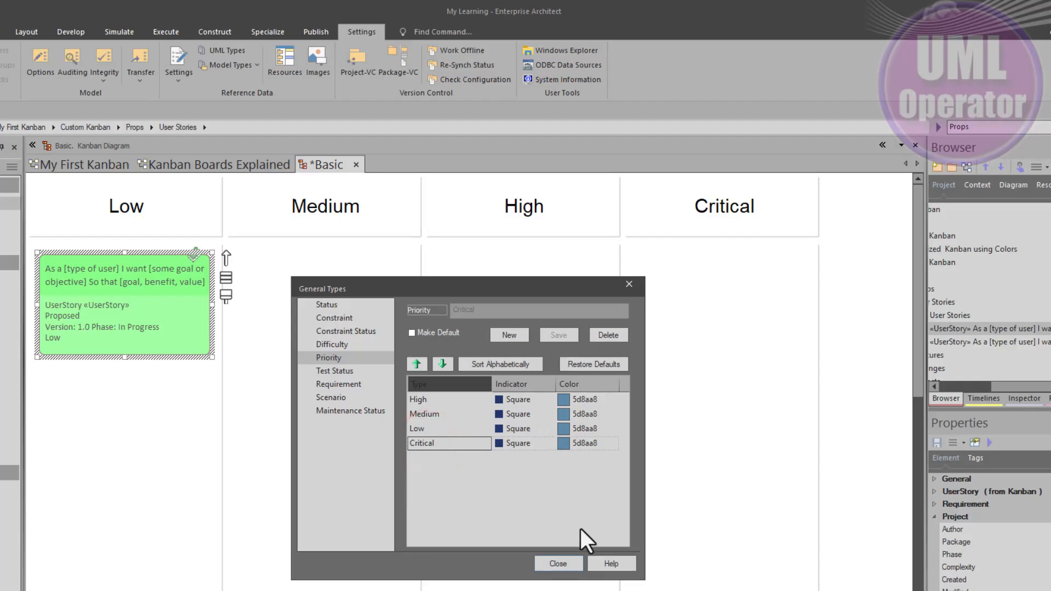
click(558, 564)
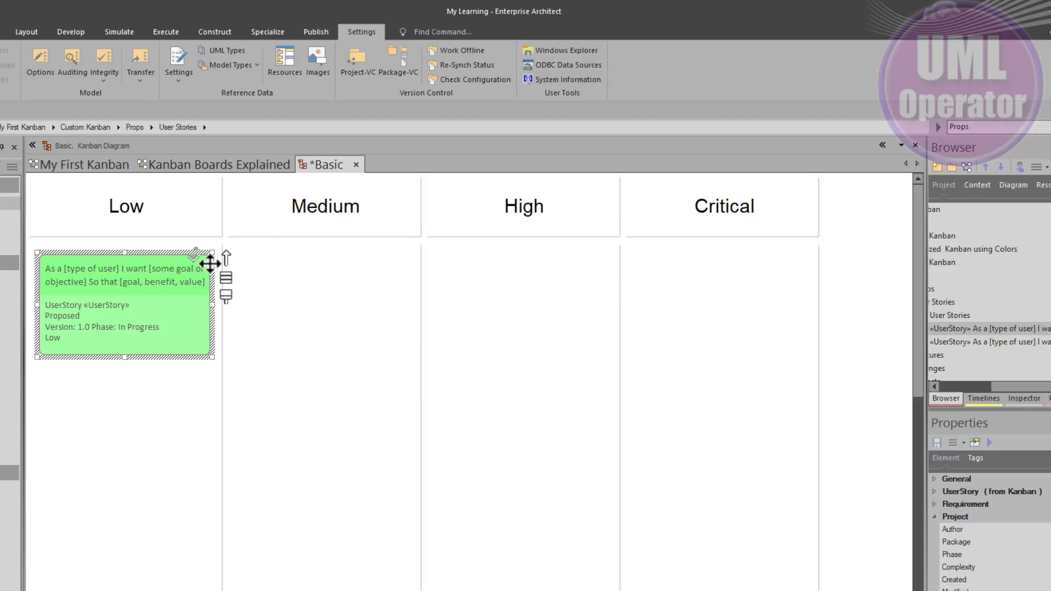
Move the user story card from the Low lane to the Critical lane and select it there
drag(144, 289, 733, 288)
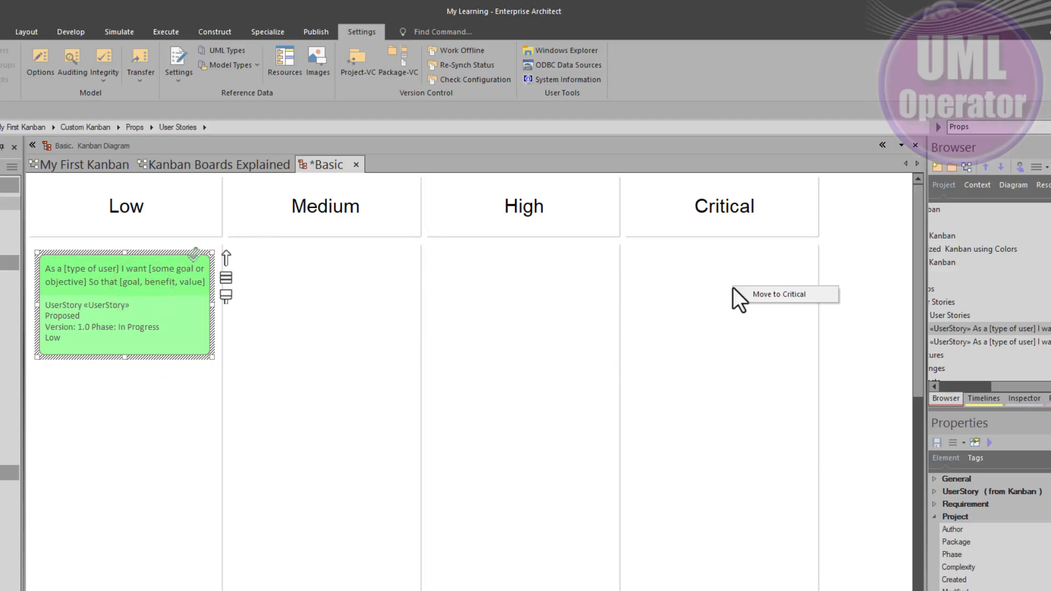
click(761, 296)
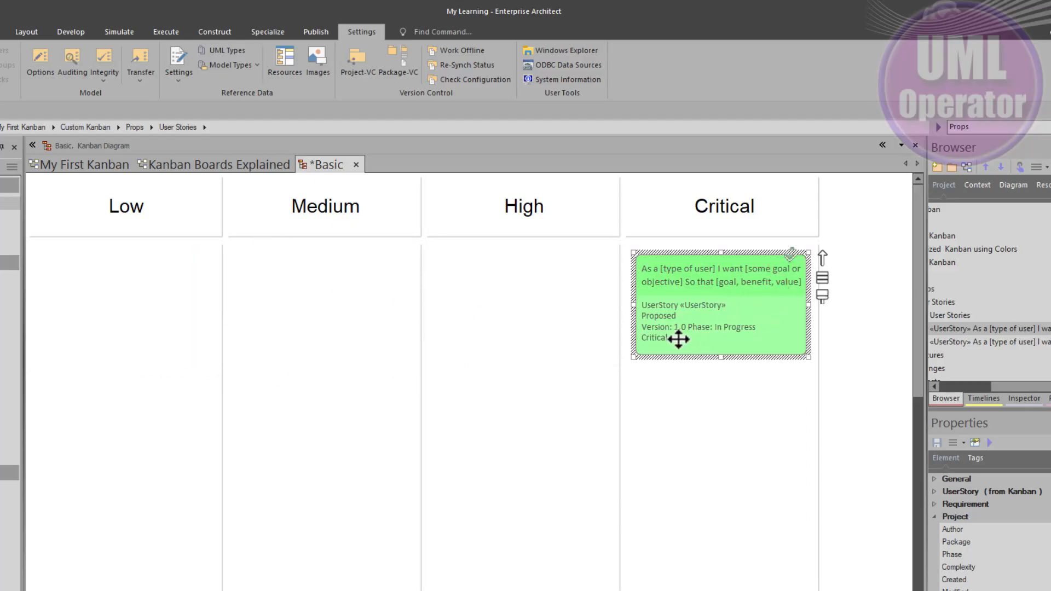
click(650, 338)
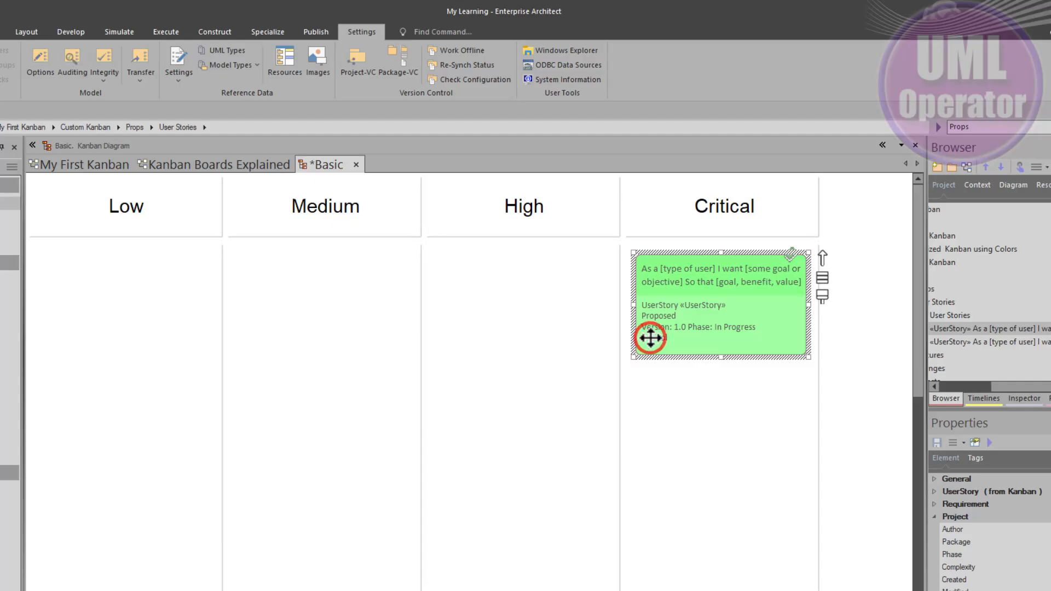
Check the user story's Priority value and its list of available priorities in the element's properties
double_click(775, 323)
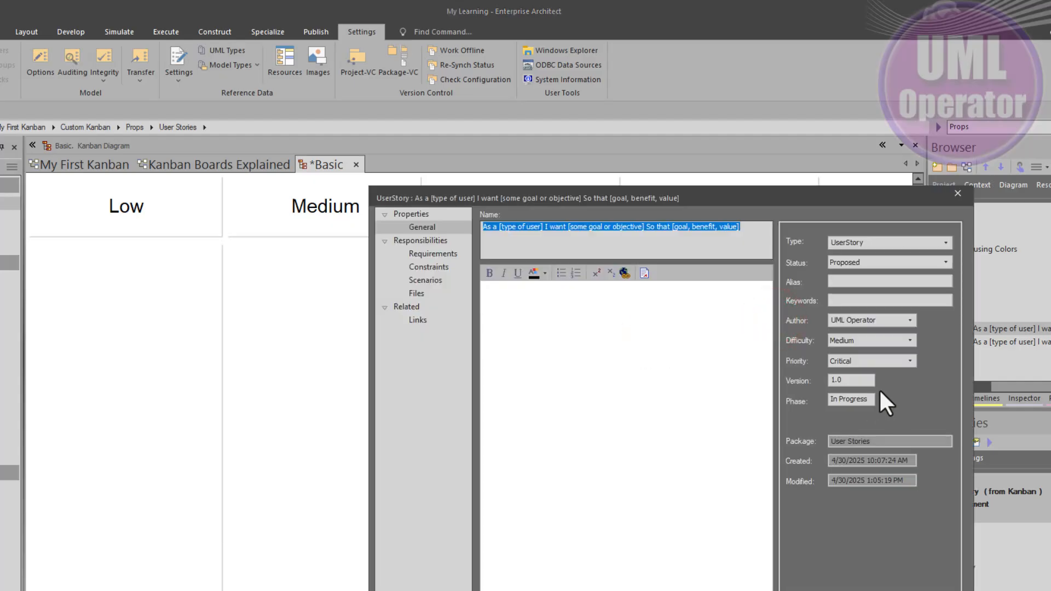
click(909, 362)
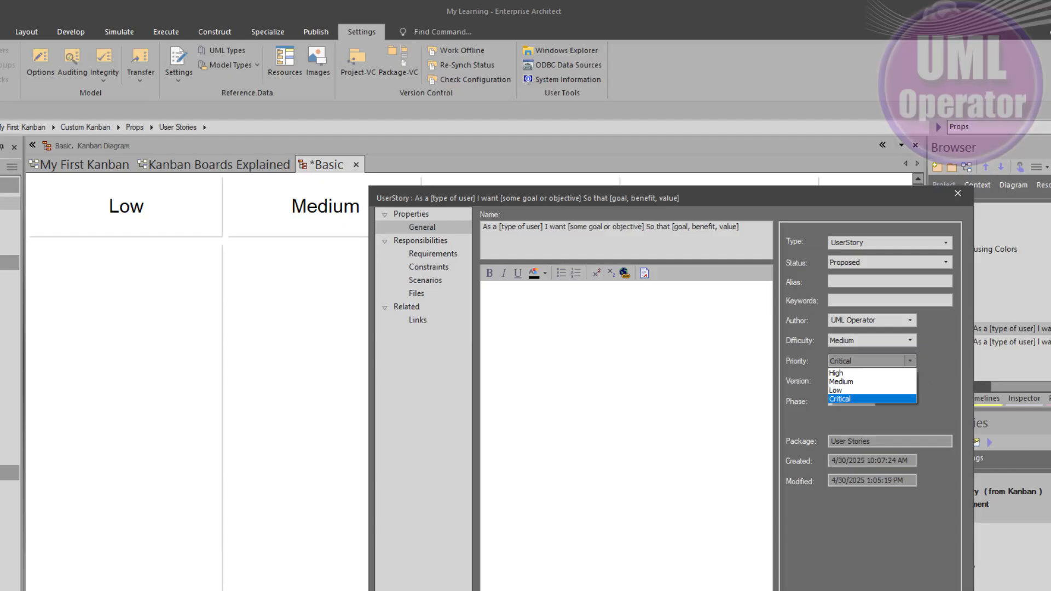
key(Escape)
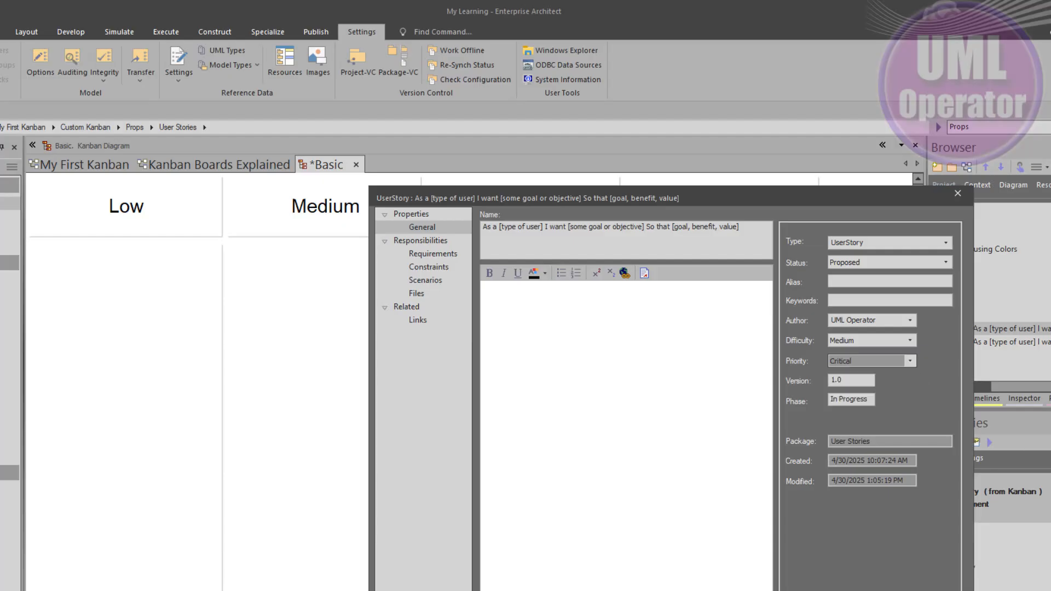
key(Return)
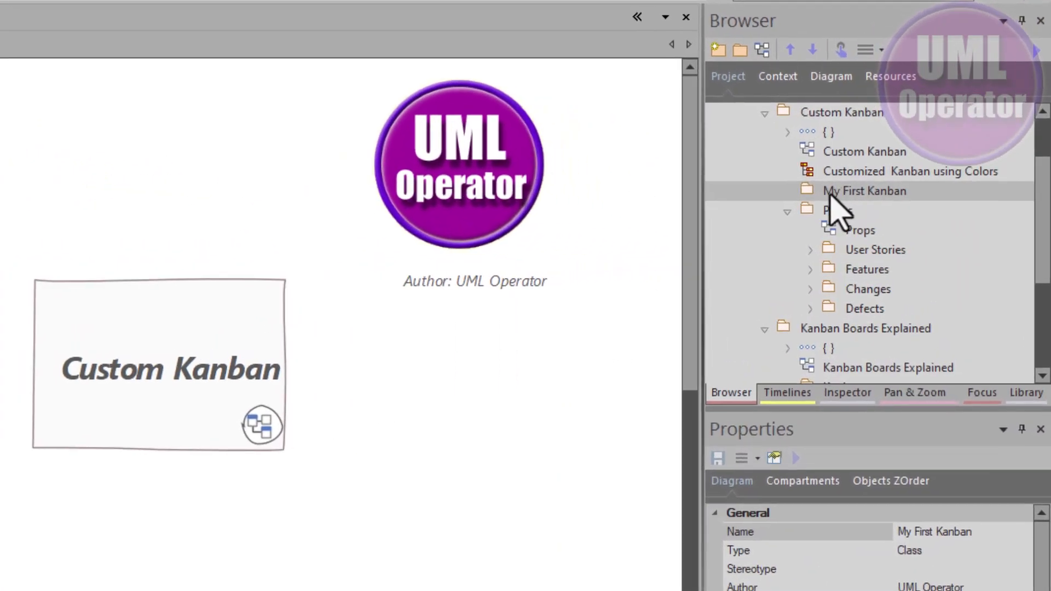
Create a Kanban diagram of type Backlog in the My First Kanban package, filtering the diagram technologies by "kan"
click(924, 217)
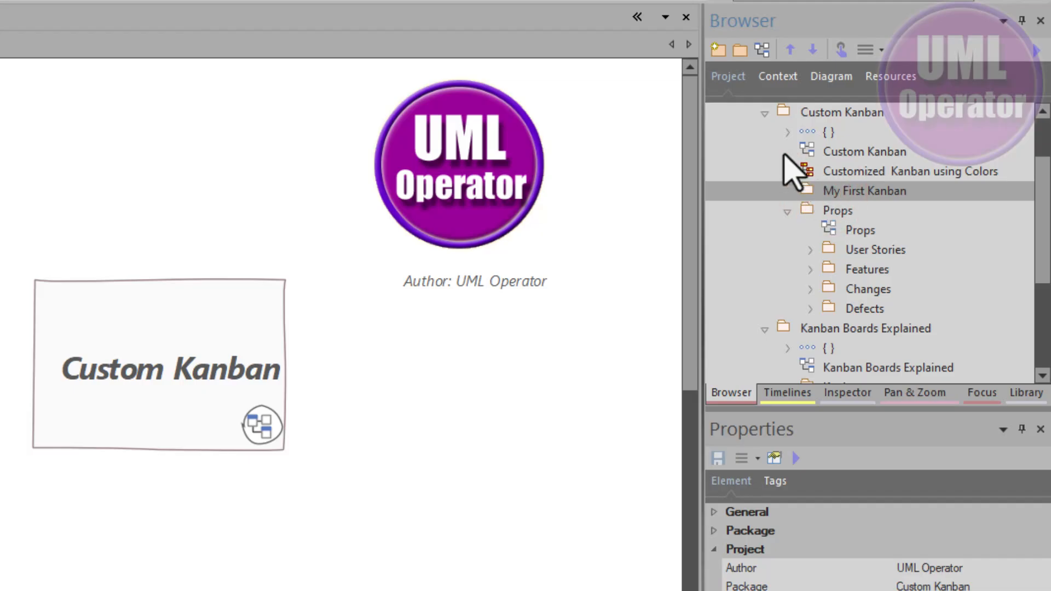
click(767, 51)
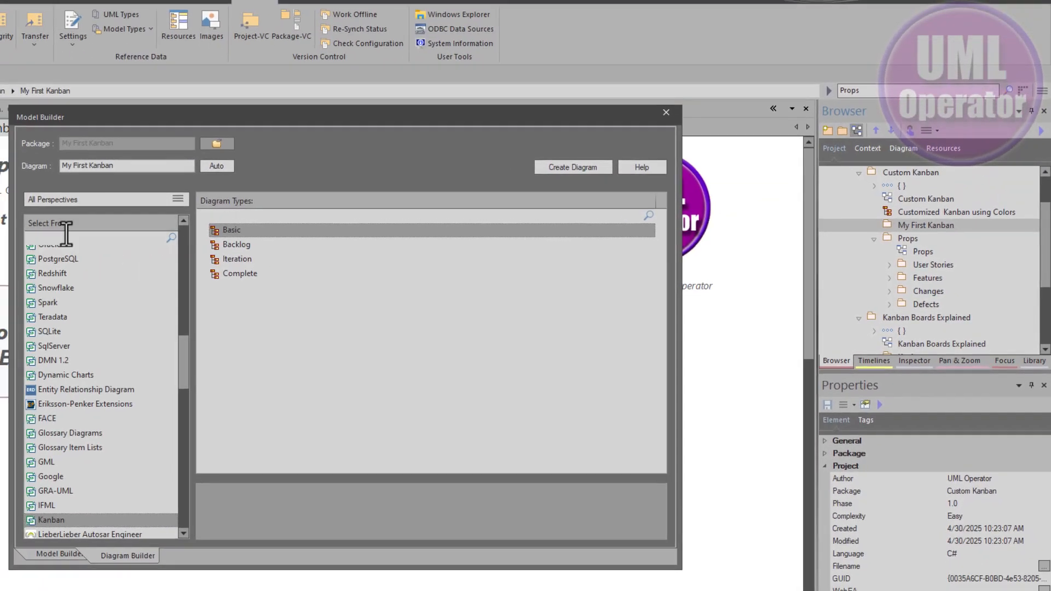
click(65, 236)
text(kan)
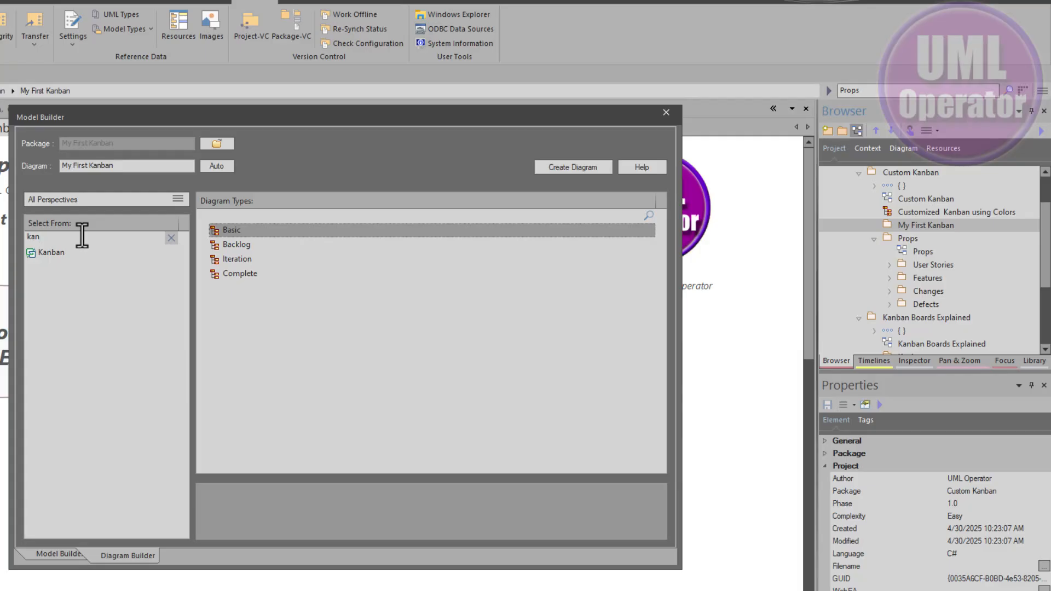
click(57, 251)
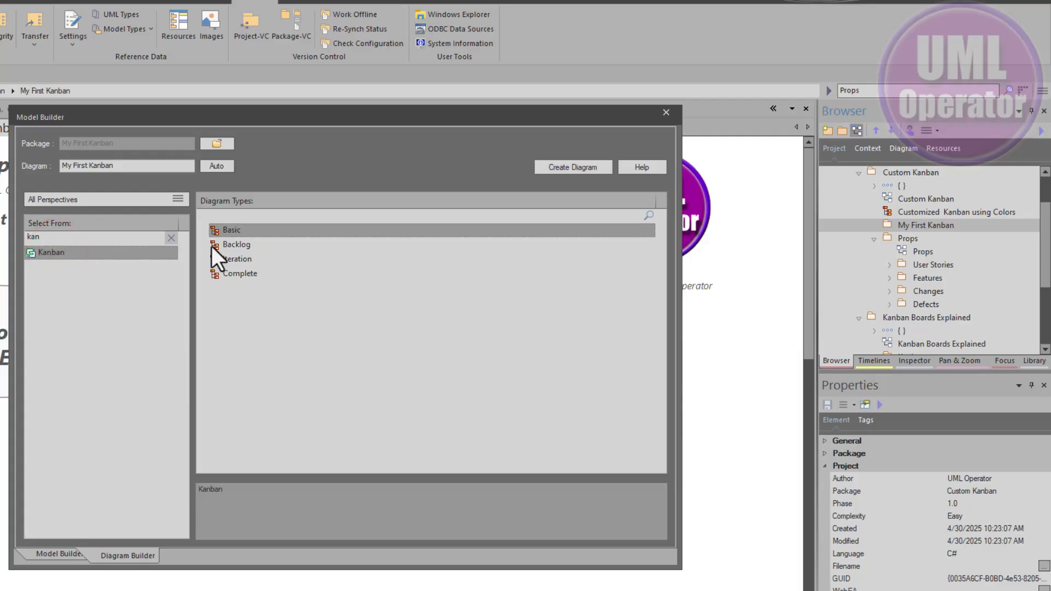
click(231, 229)
click(235, 245)
click(572, 166)
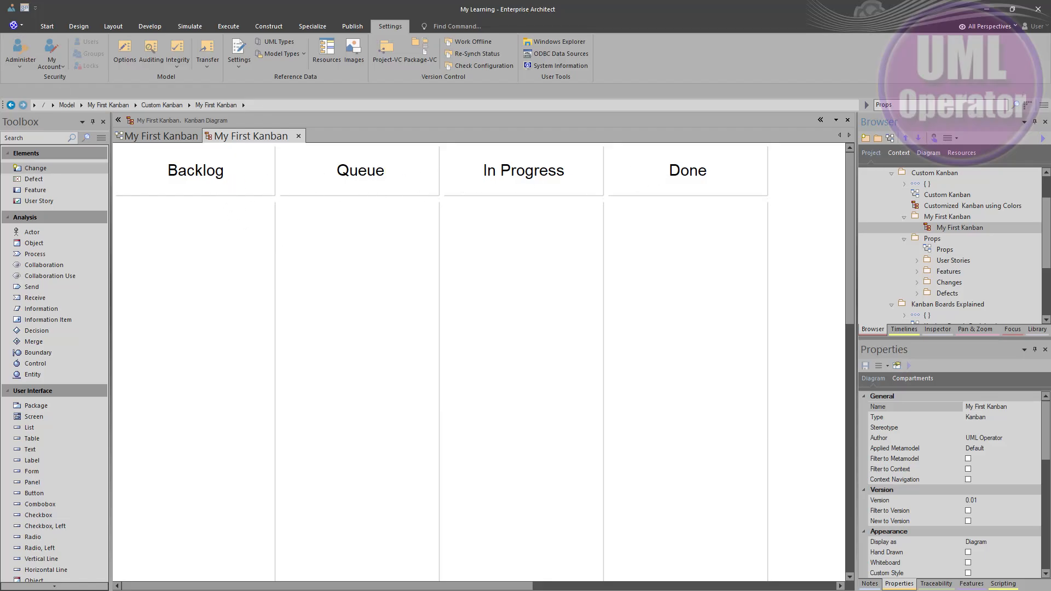
Bind the new board to the element Phase property and replace its lanes with those filled from the binding
right_click(324, 240)
click(352, 379)
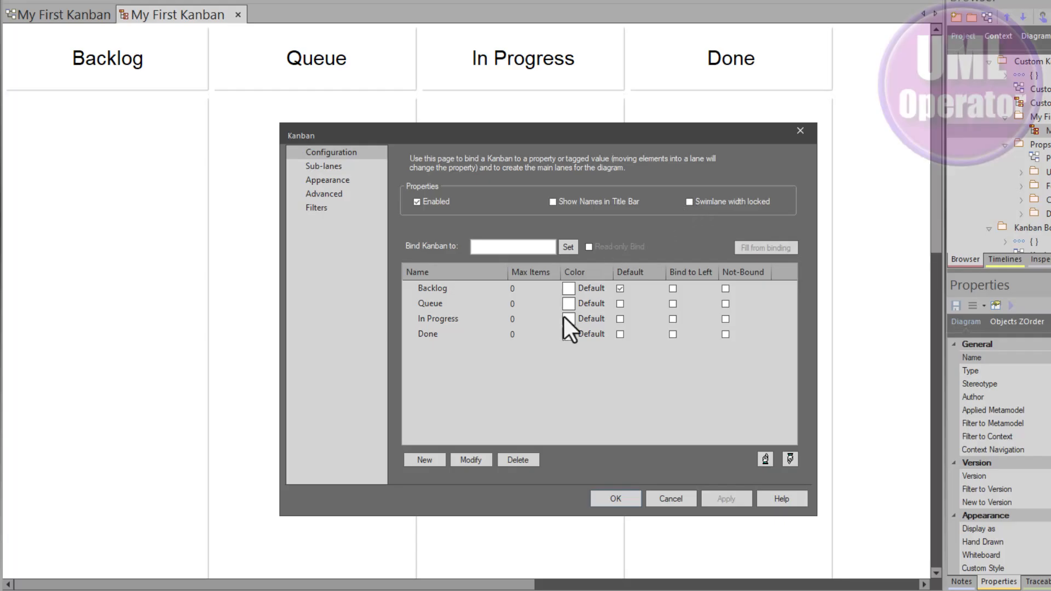
click(569, 247)
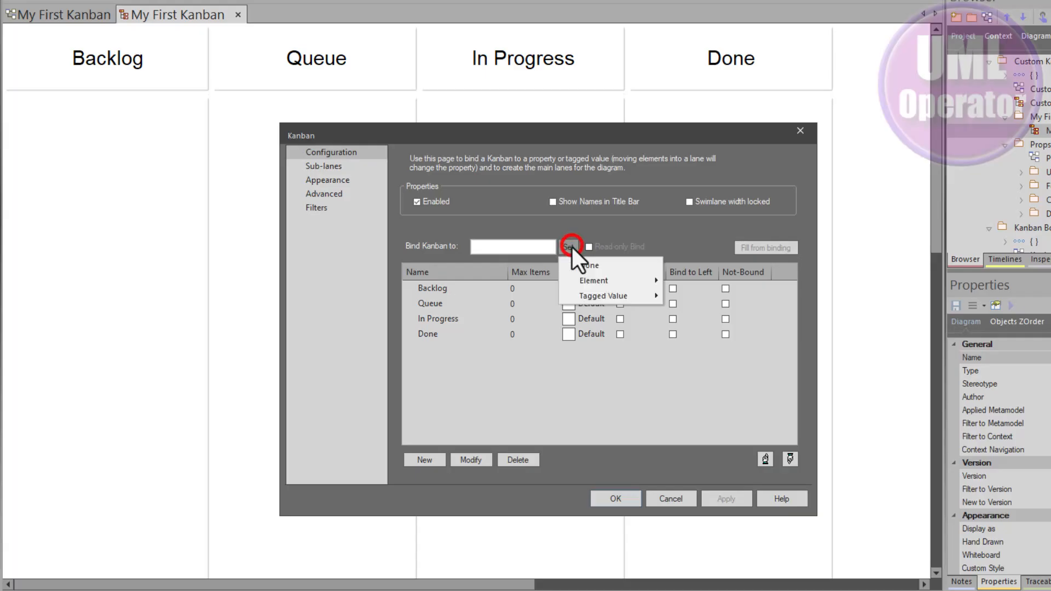
click(587, 283)
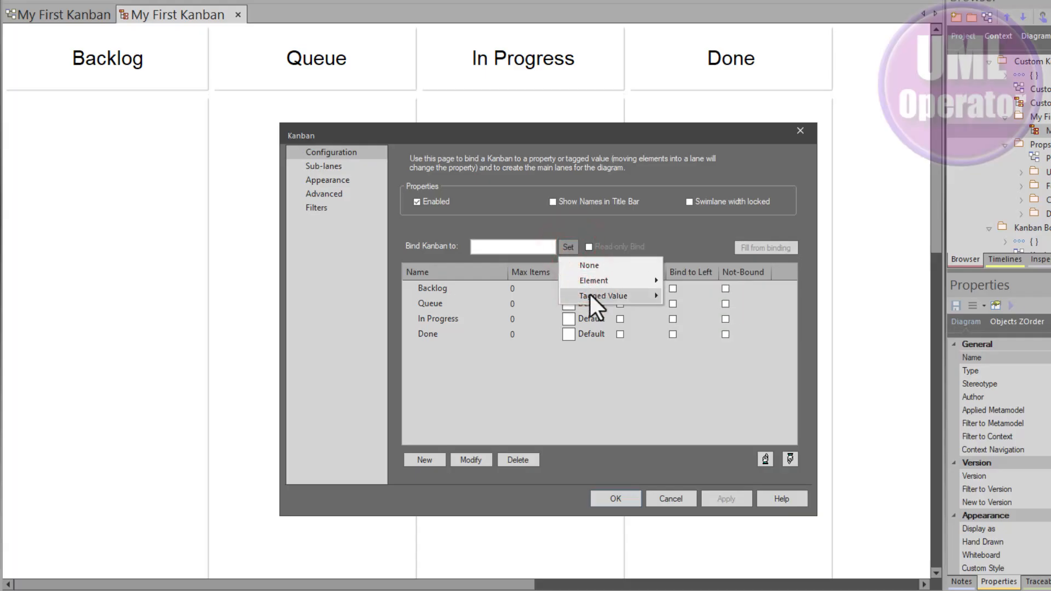
mouse_move(590, 295)
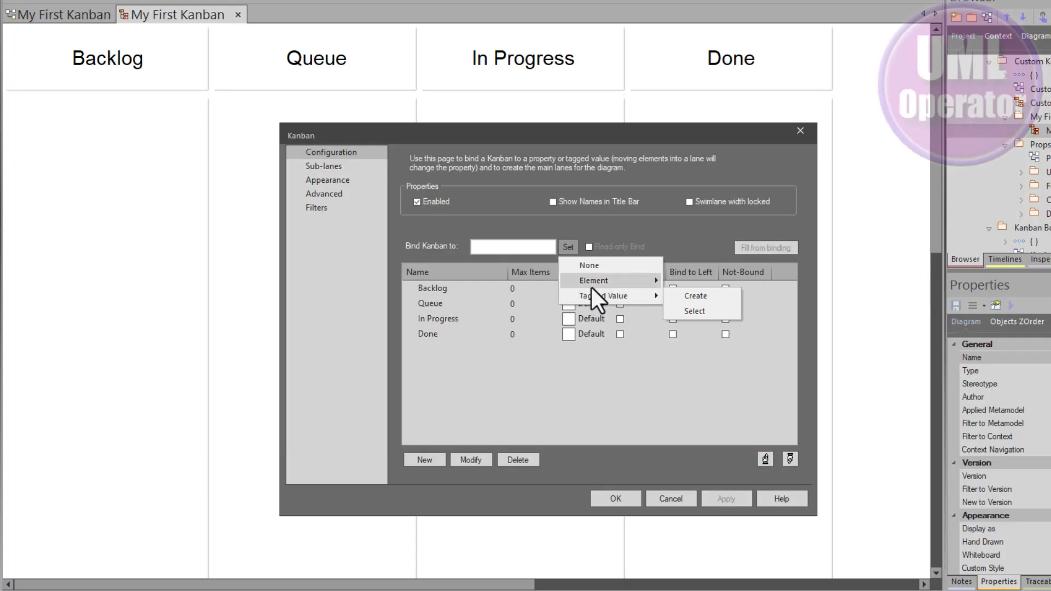
click(594, 283)
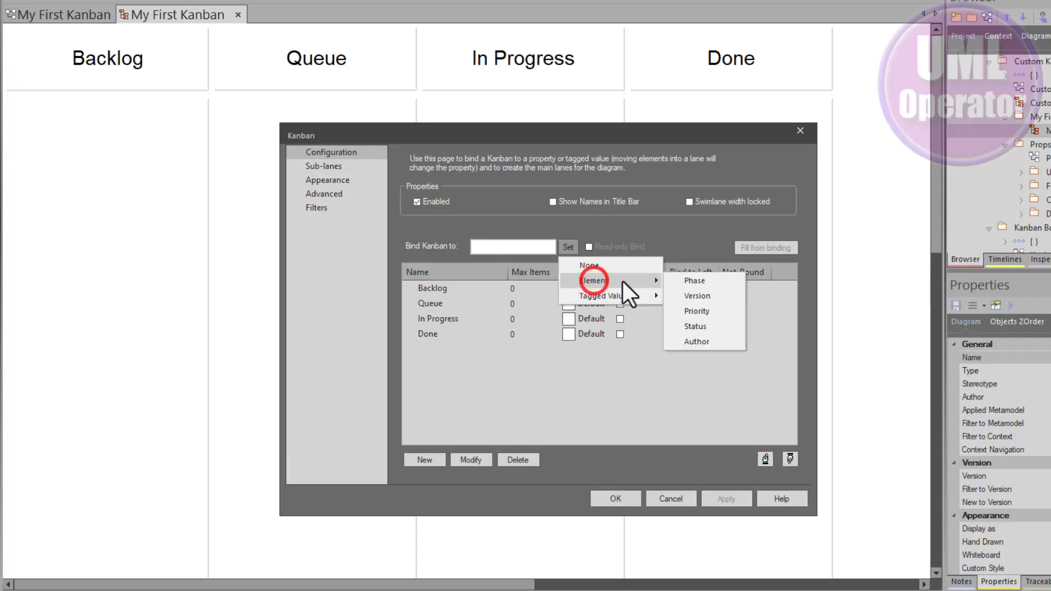
click(695, 281)
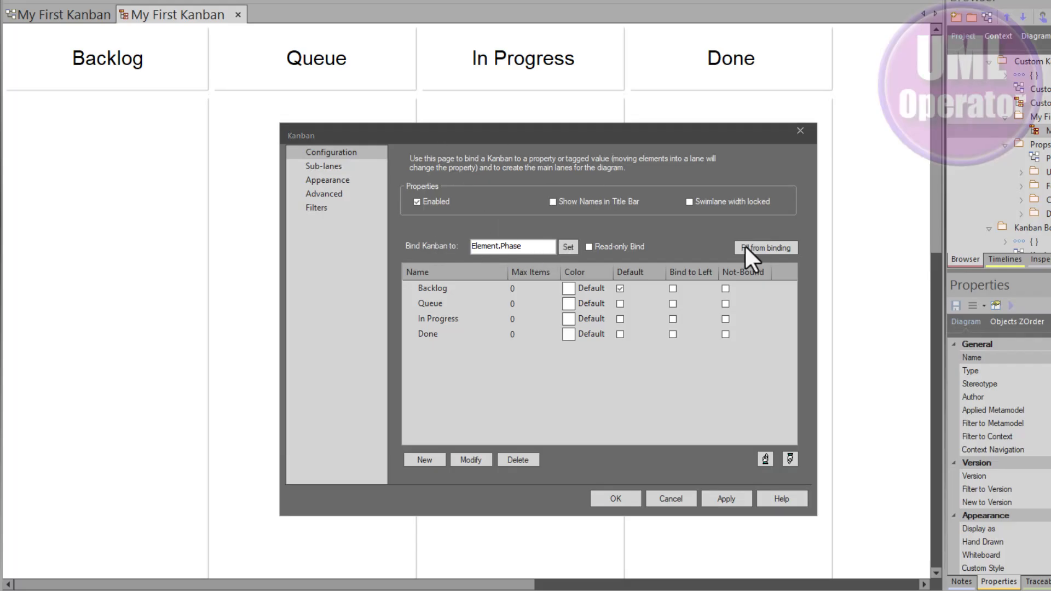
click(763, 250)
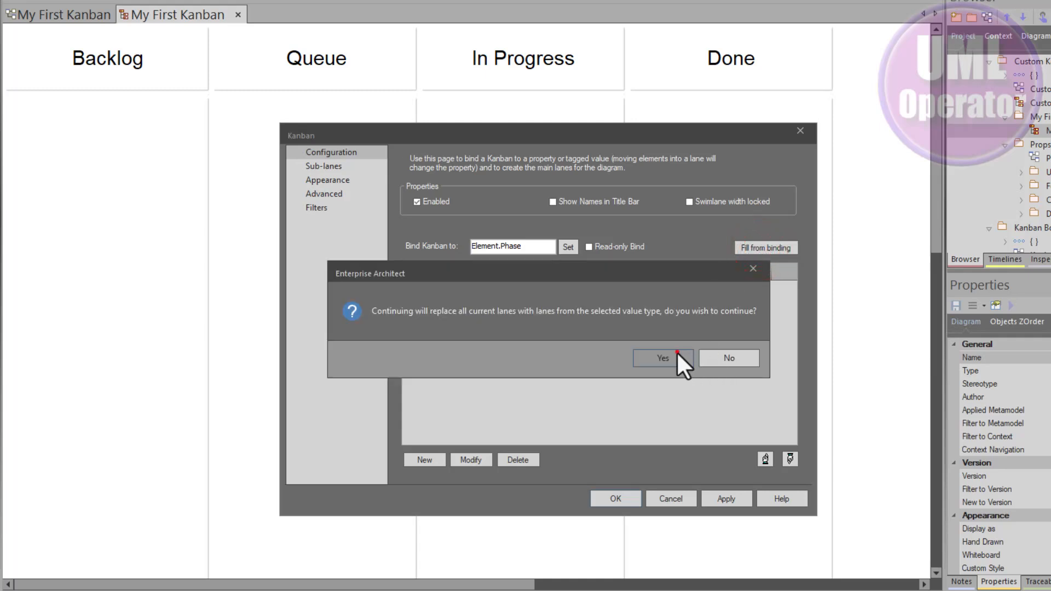
click(677, 353)
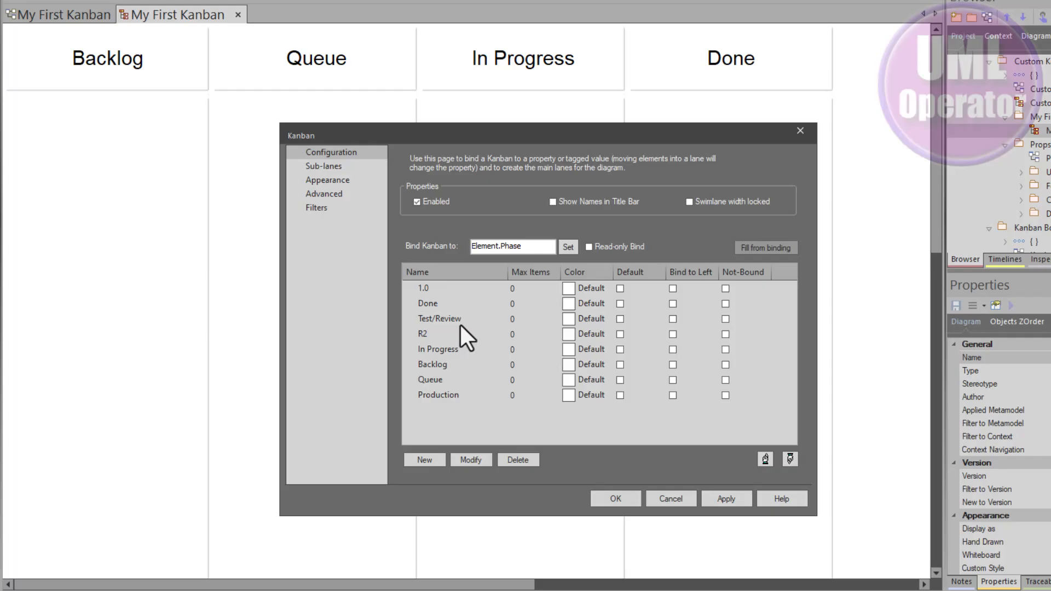
Delete the 1.0 and R2 lanes from the Kanban lane configuration
click(450, 288)
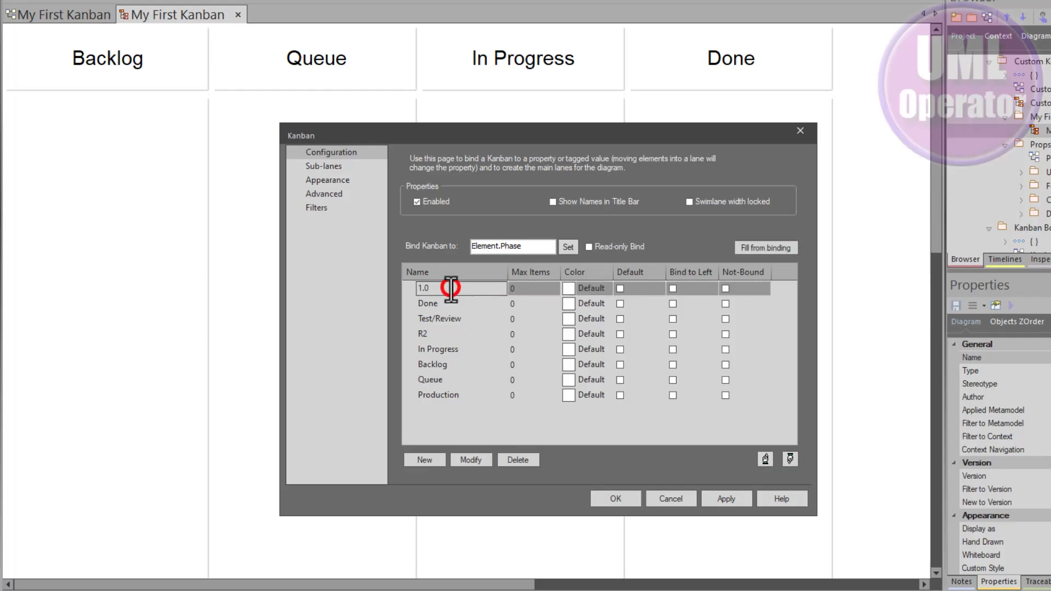
click(516, 459)
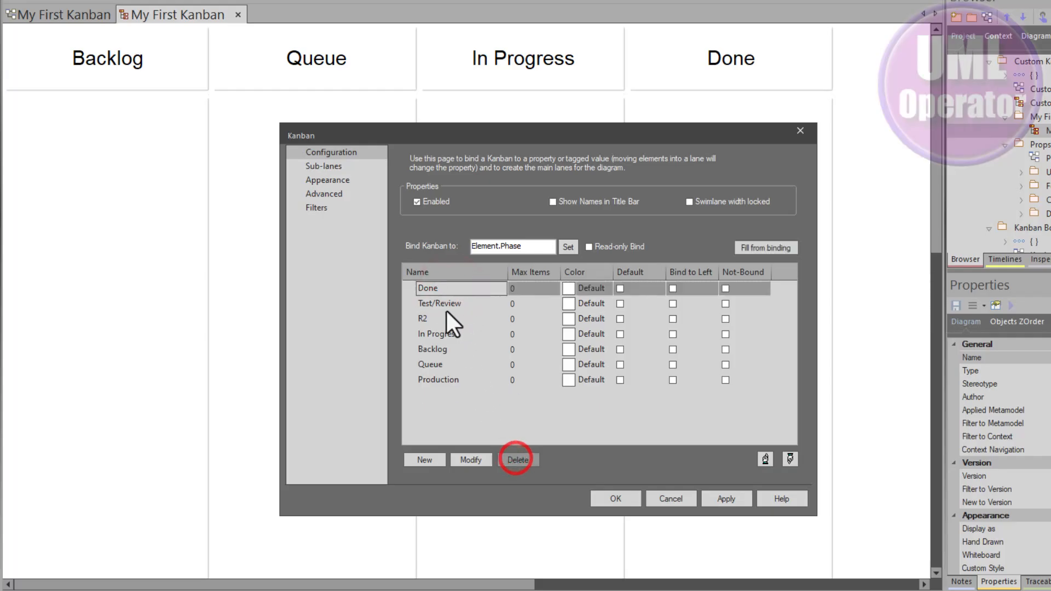
click(437, 318)
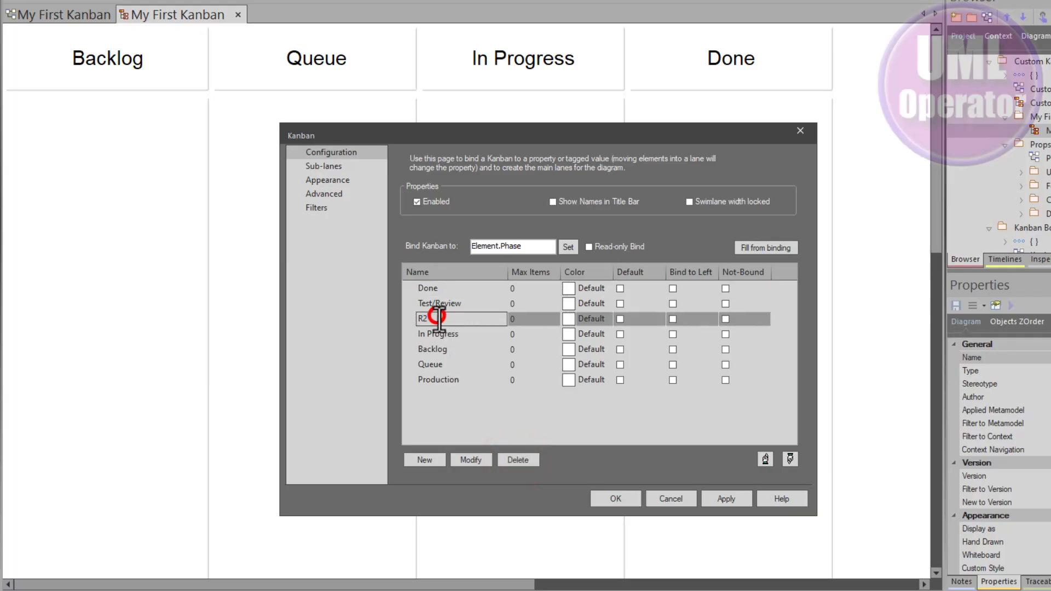
click(506, 458)
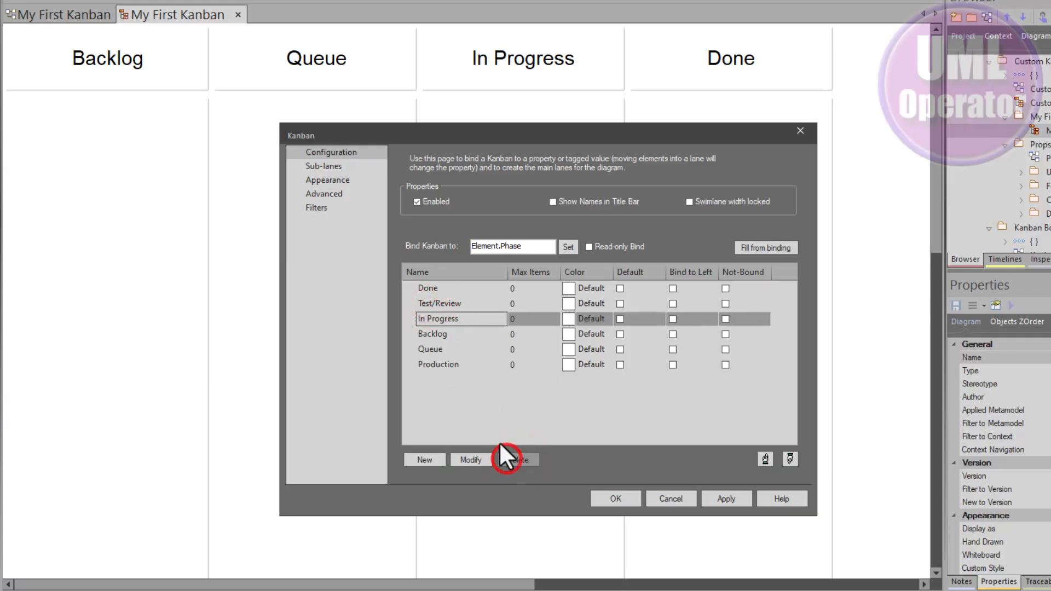
Go through the remaining lanes in the configuration and delete the Production lane
click(437, 334)
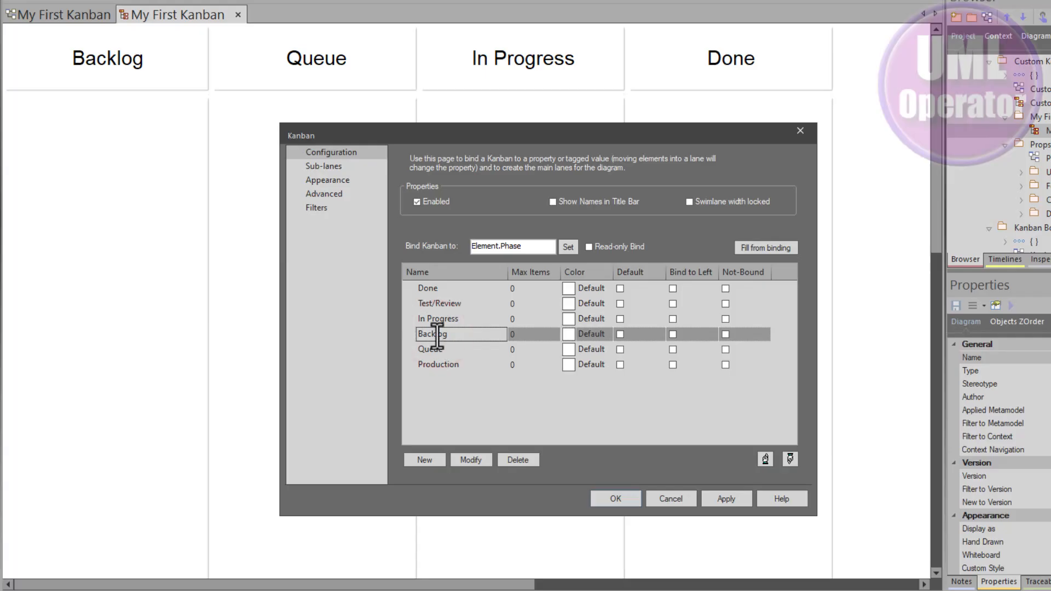
click(437, 353)
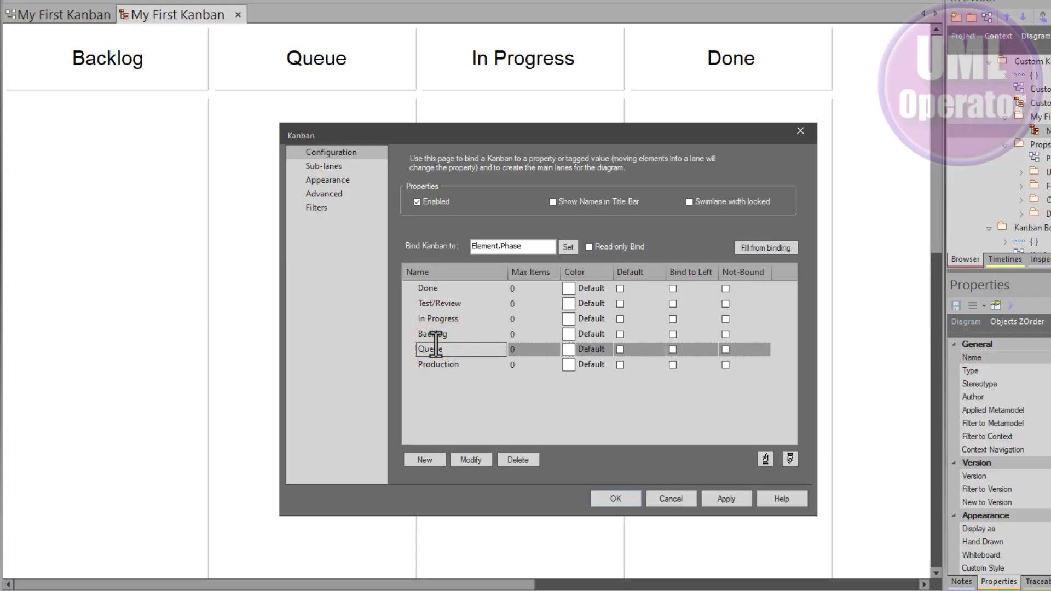
click(436, 318)
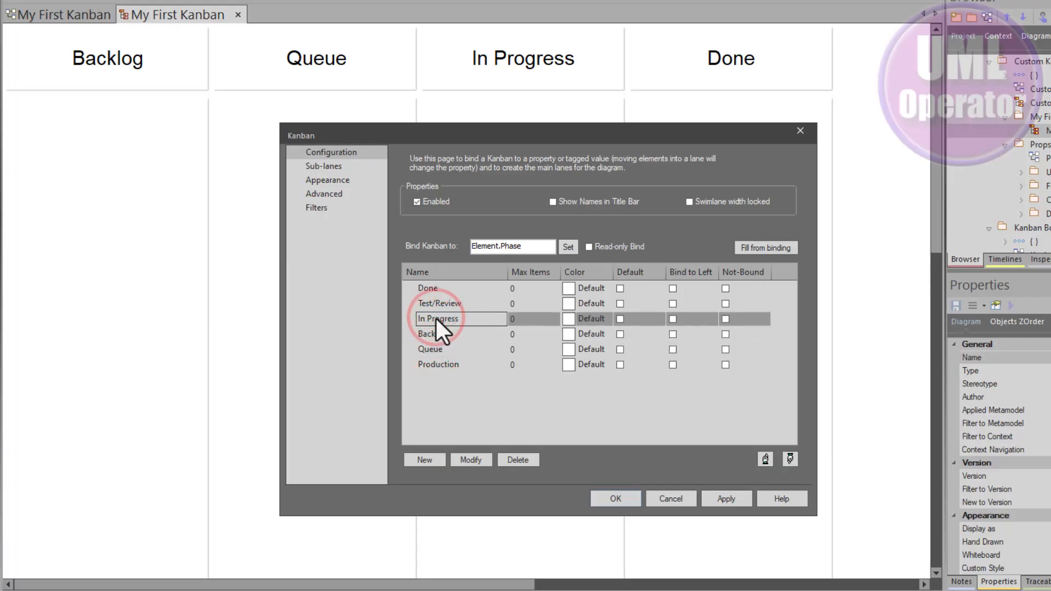
click(444, 305)
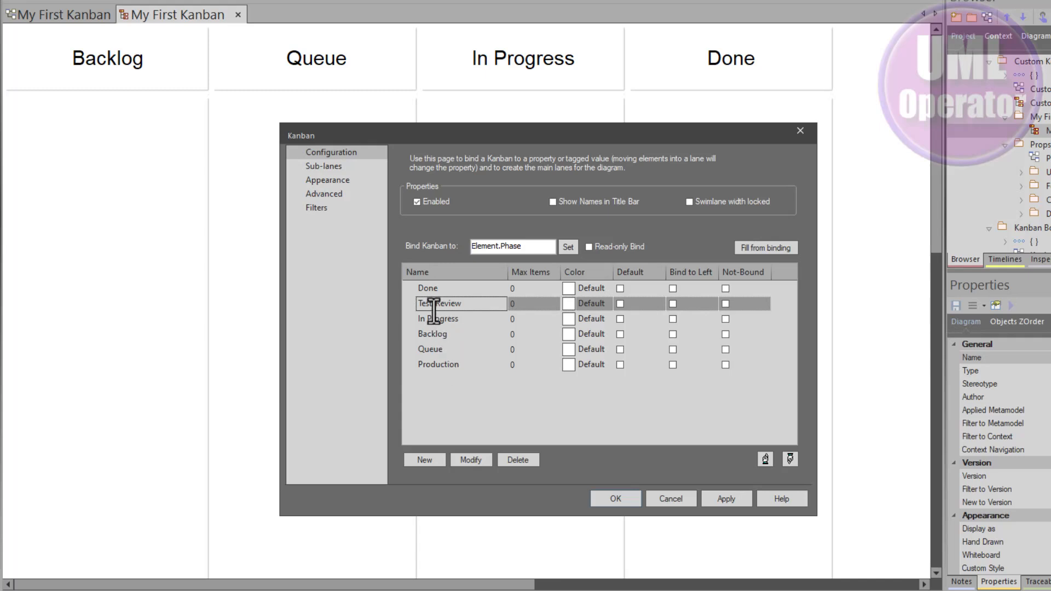
click(435, 367)
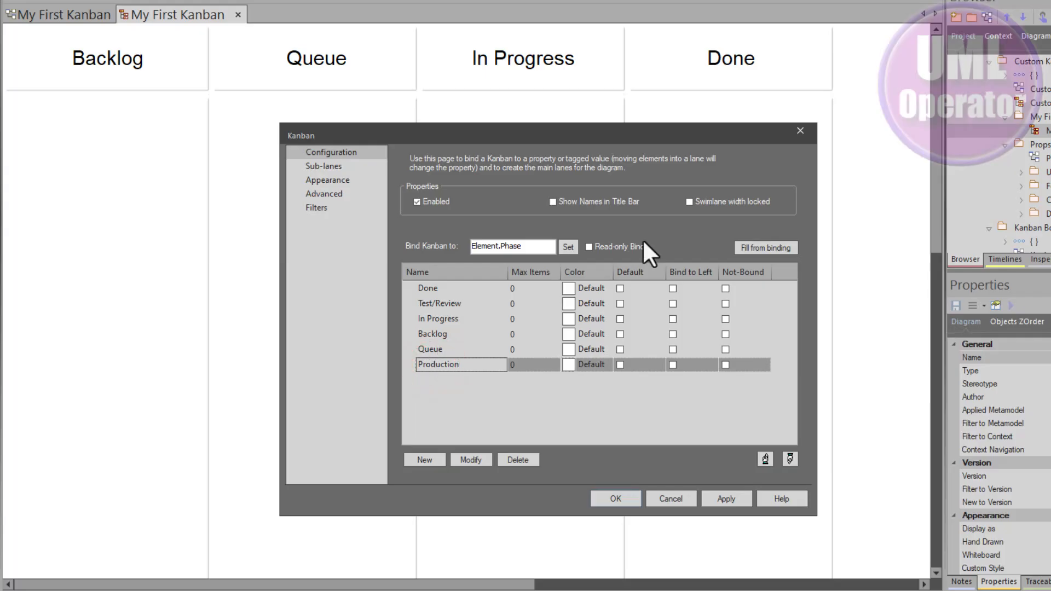
click(528, 459)
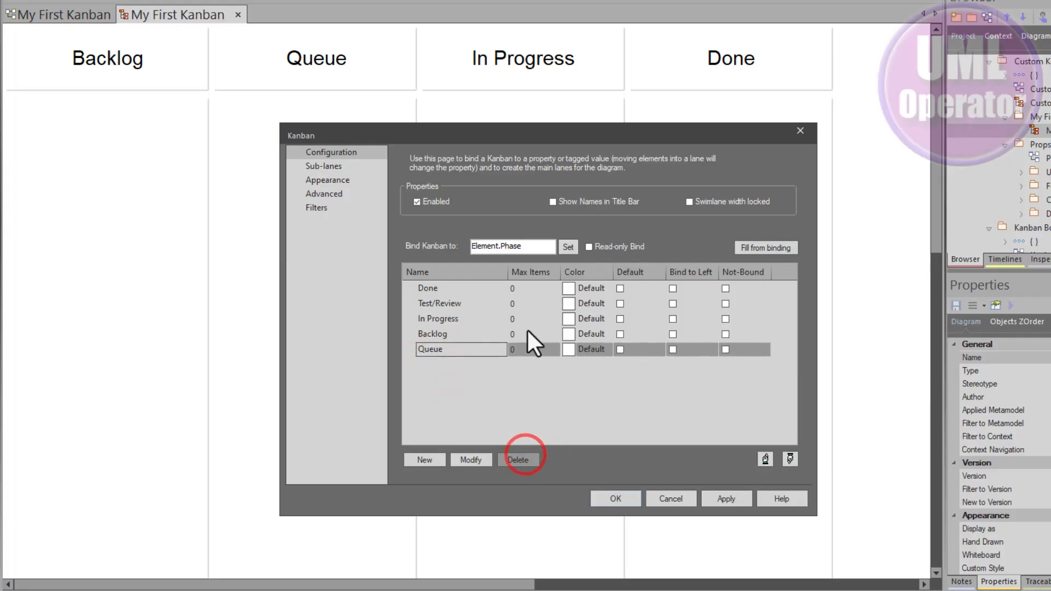
Add a lane named Deploy, apply the configuration to the board and view all its lanes
click(425, 464)
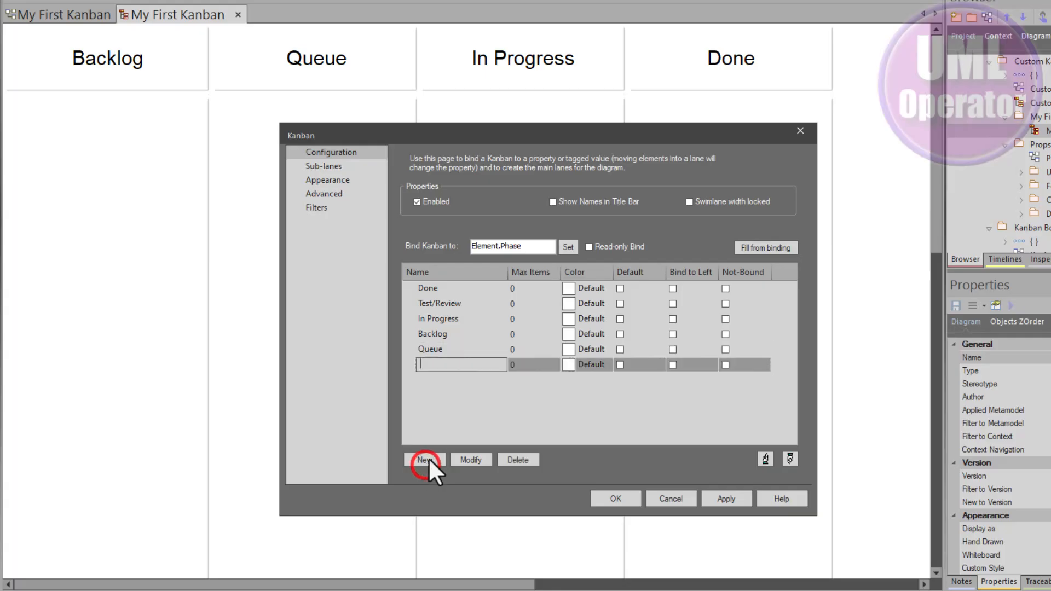
text(Deploy)
click(619, 498)
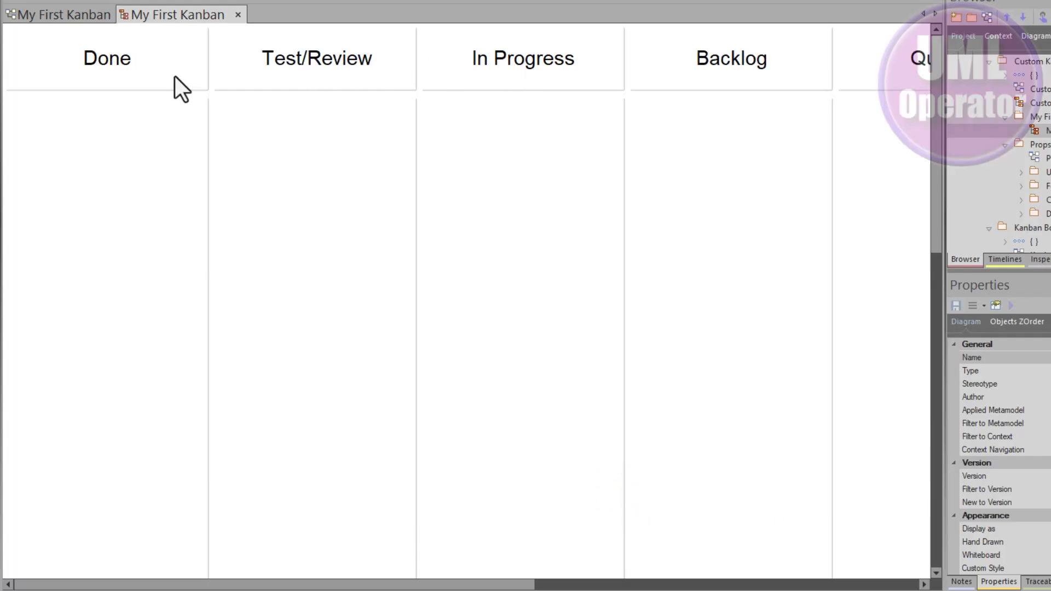
scroll(145, 64, down, 2)
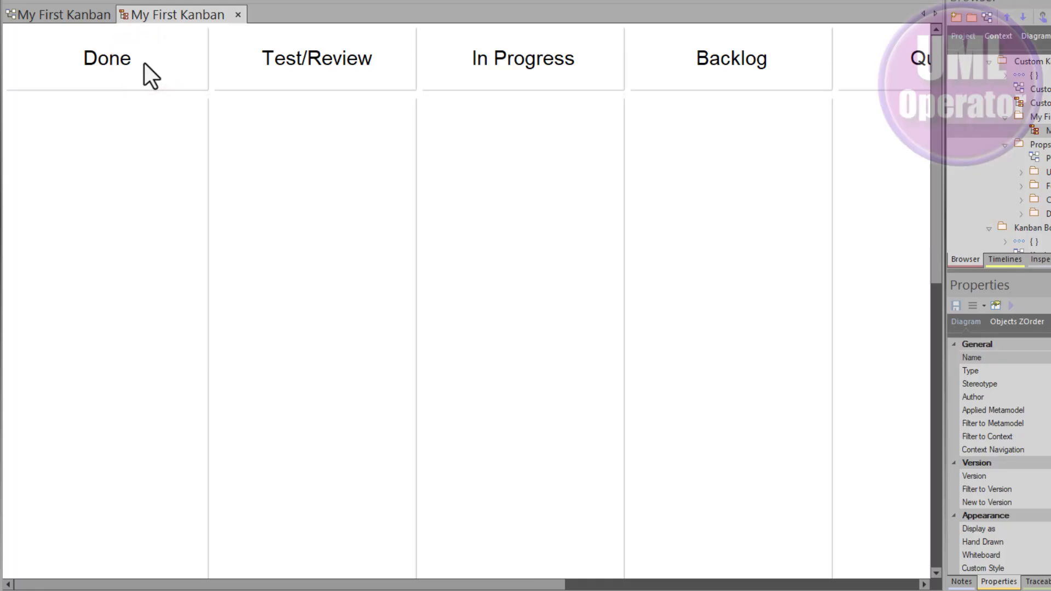
scroll(145, 63, down, 2)
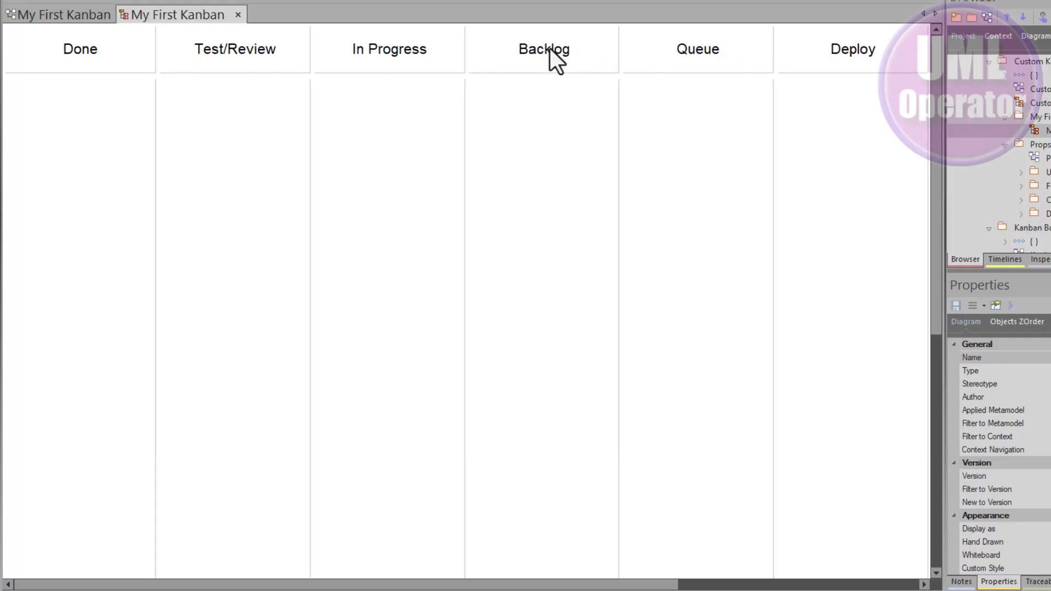
Reopen the board's Kanban configuration and move the Backlog lane up to first place in the lane order
right_click(369, 161)
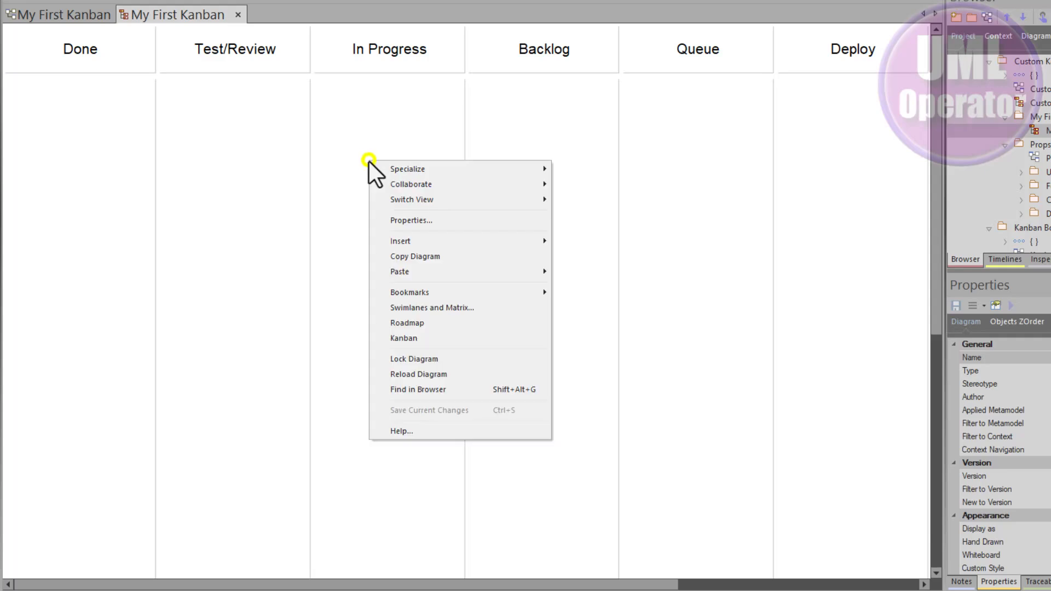
click(422, 343)
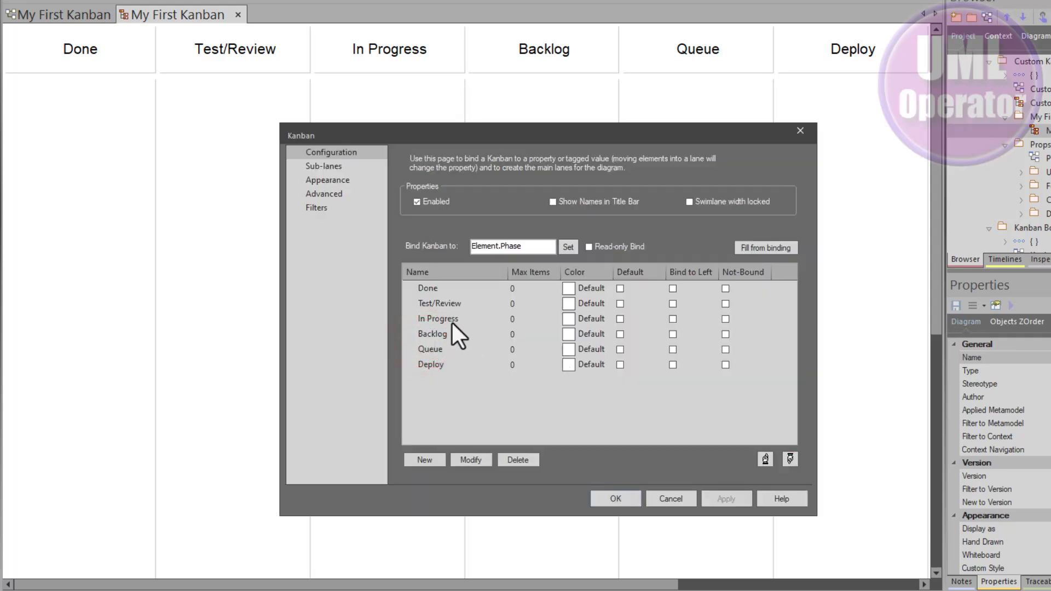
click(442, 332)
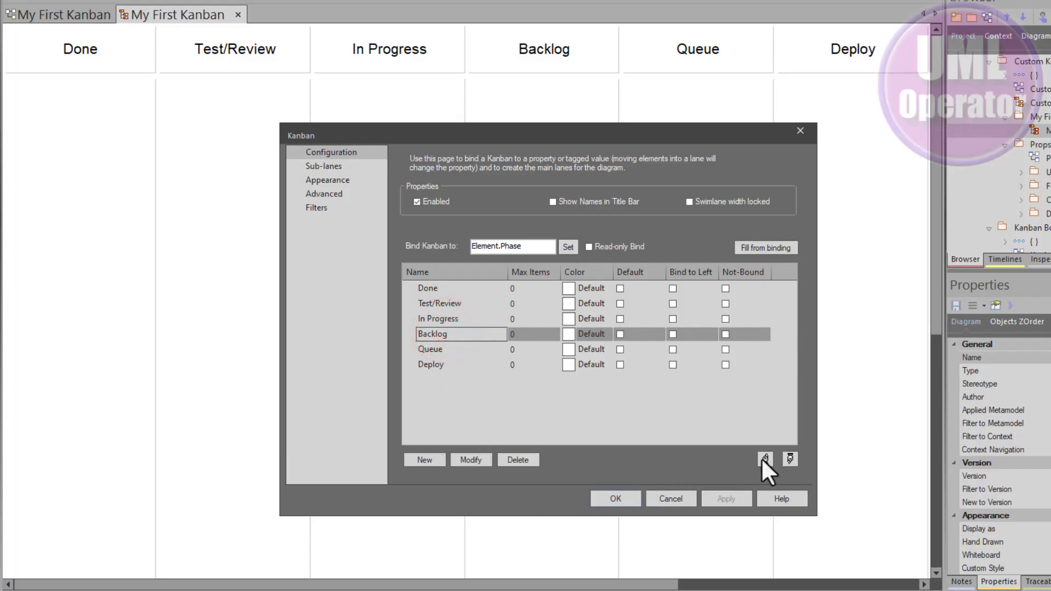
click(762, 457)
click(763, 458)
click(762, 458)
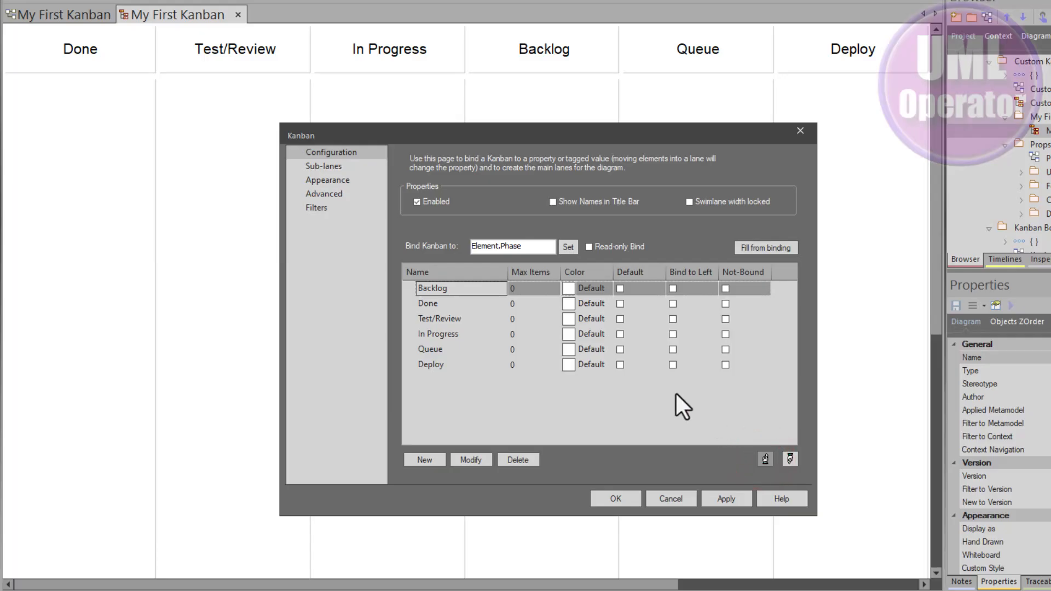
Move the Done lane down to last place in the Kanban lane order
click(474, 304)
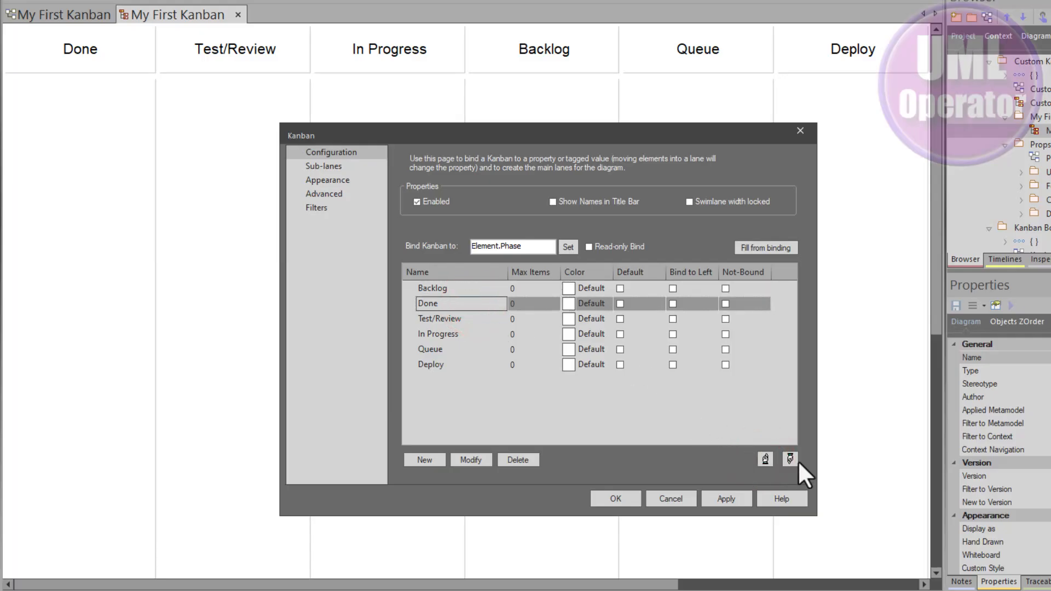
click(791, 459)
click(791, 459)
click(791, 459)
click(791, 459)
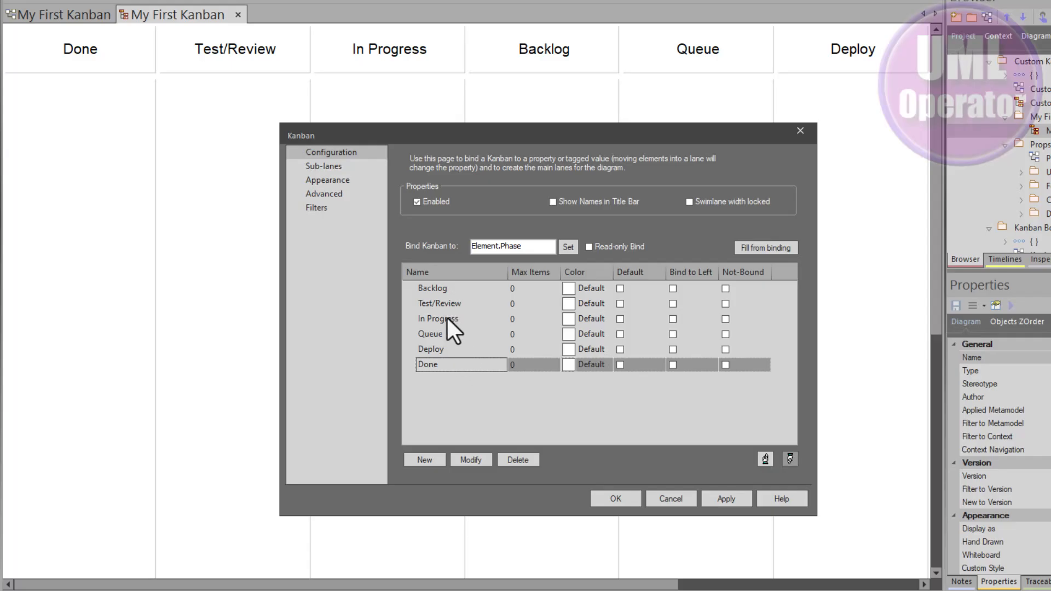
Reorder the middle lanes to Queue, In Progress, Test/Review, Deploy and apply the configuration to the board
click(448, 318)
click(772, 460)
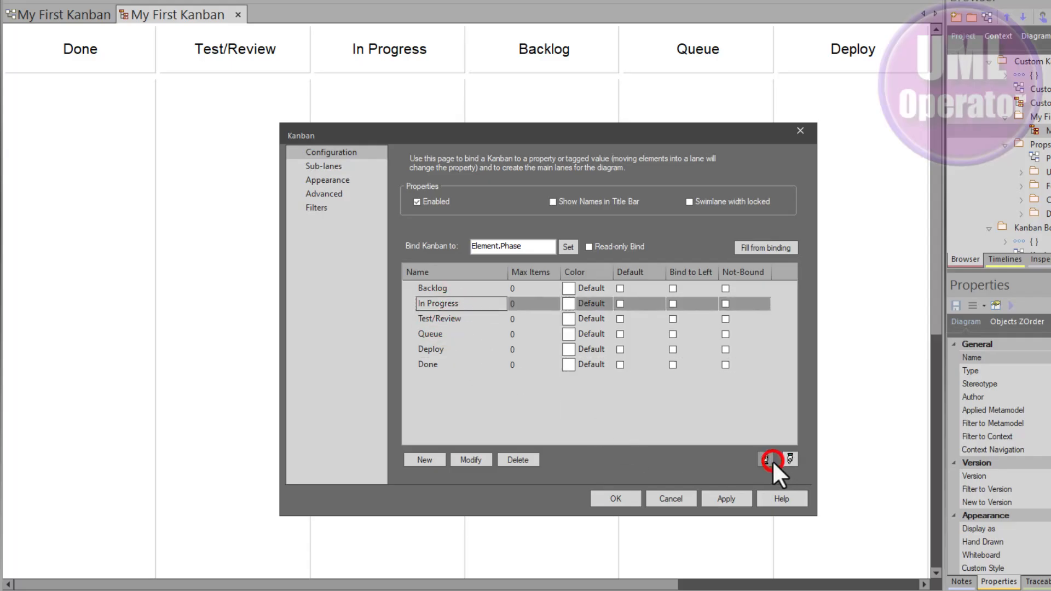
click(433, 336)
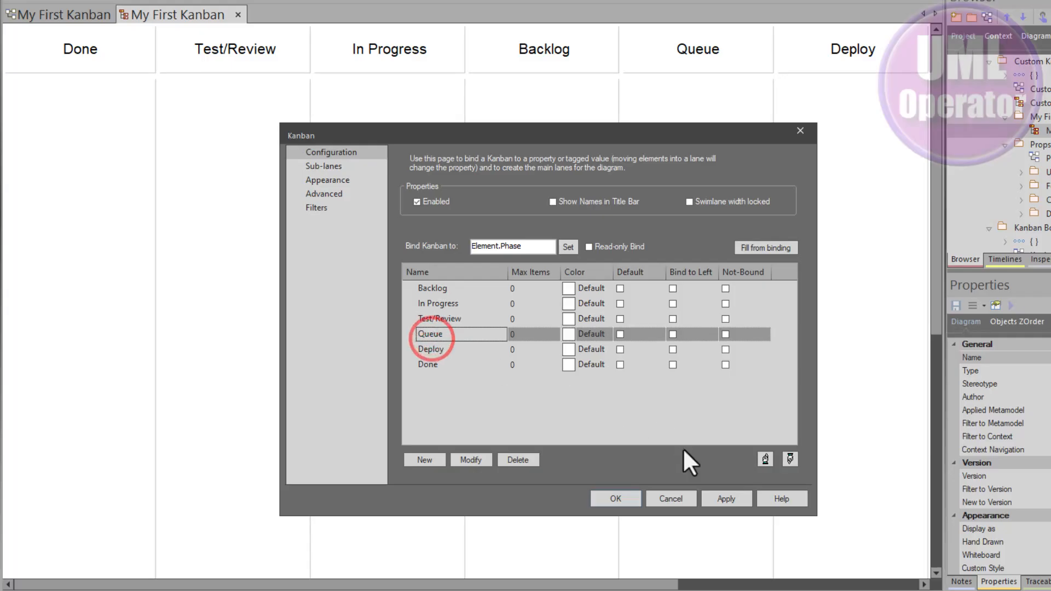
click(765, 459)
click(765, 458)
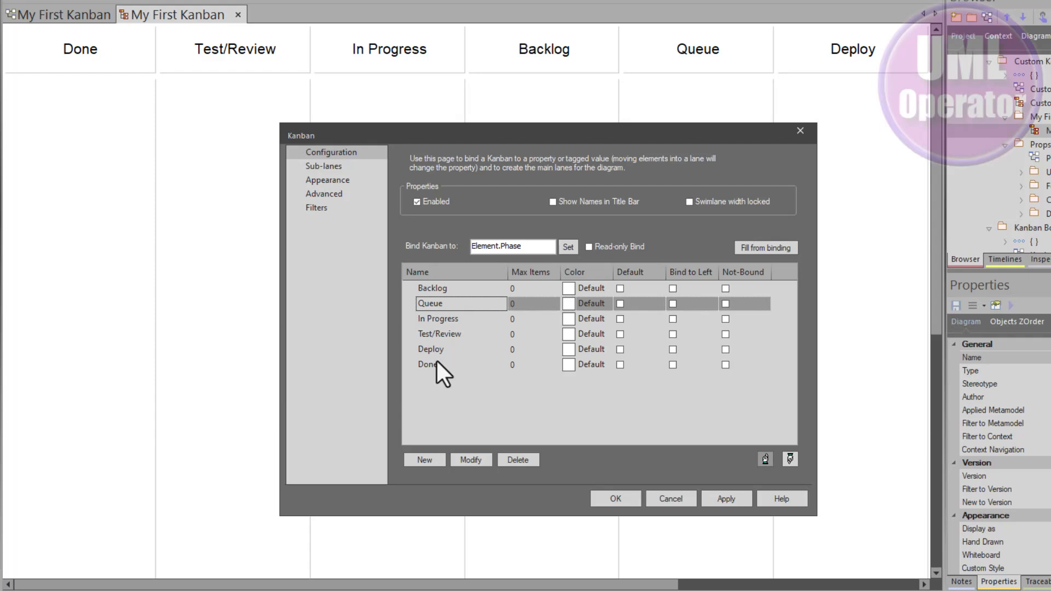
click(623, 502)
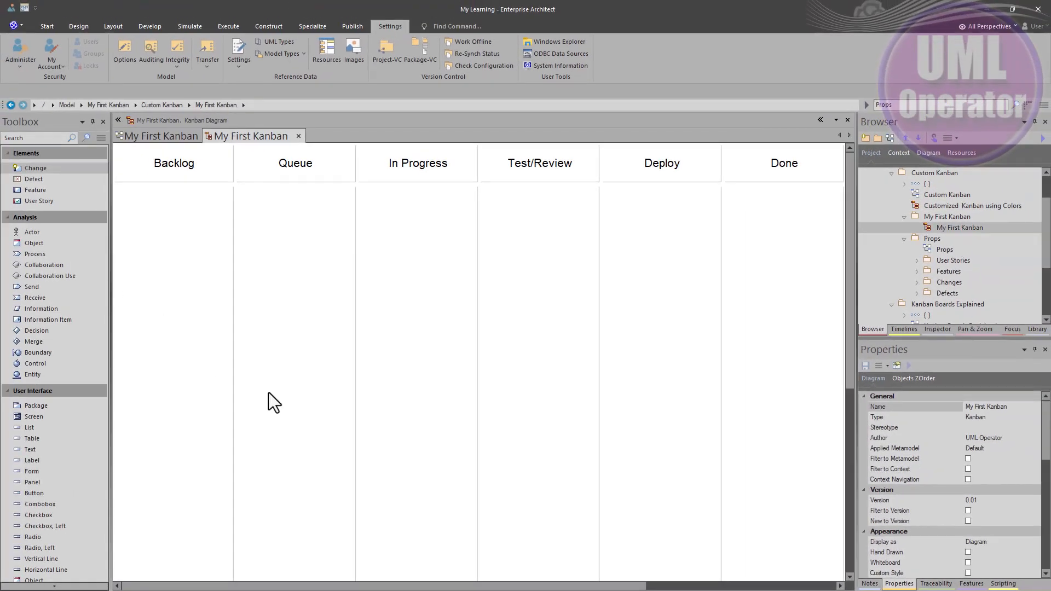
Place the first user story from the Props User Stories package on the Kanban board as a link
click(919, 262)
click(964, 281)
drag(964, 284, 162, 196)
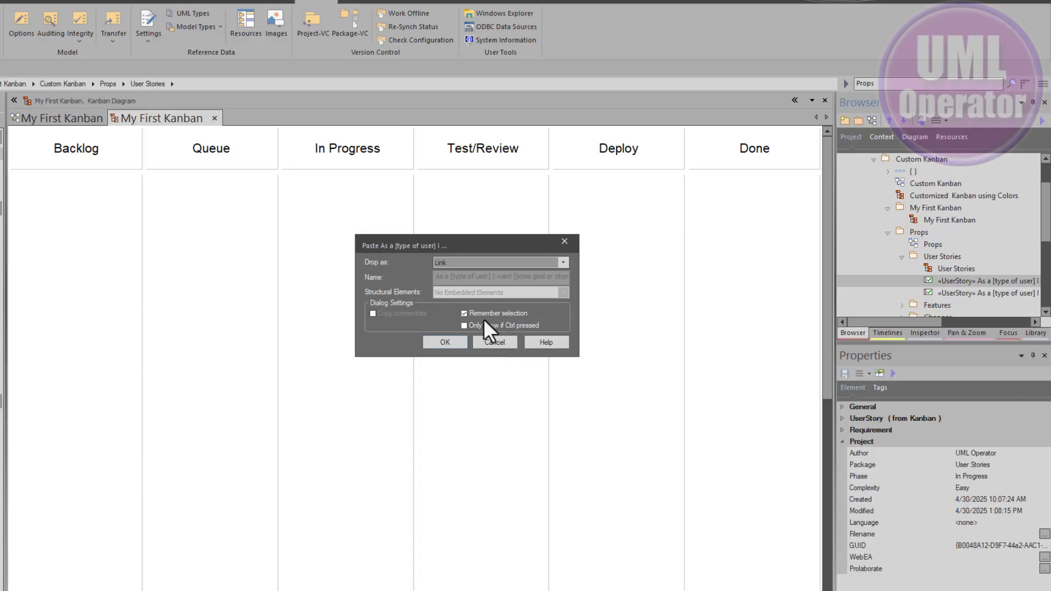
click(445, 342)
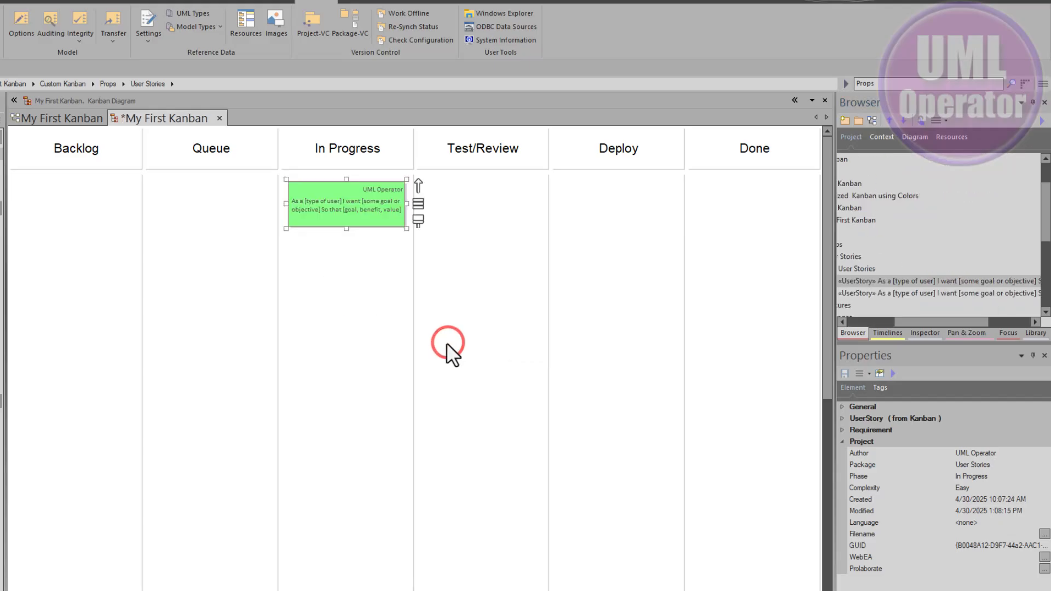
Inspect the Phase field in the placed user story's properties and close them without changes
double_click(326, 211)
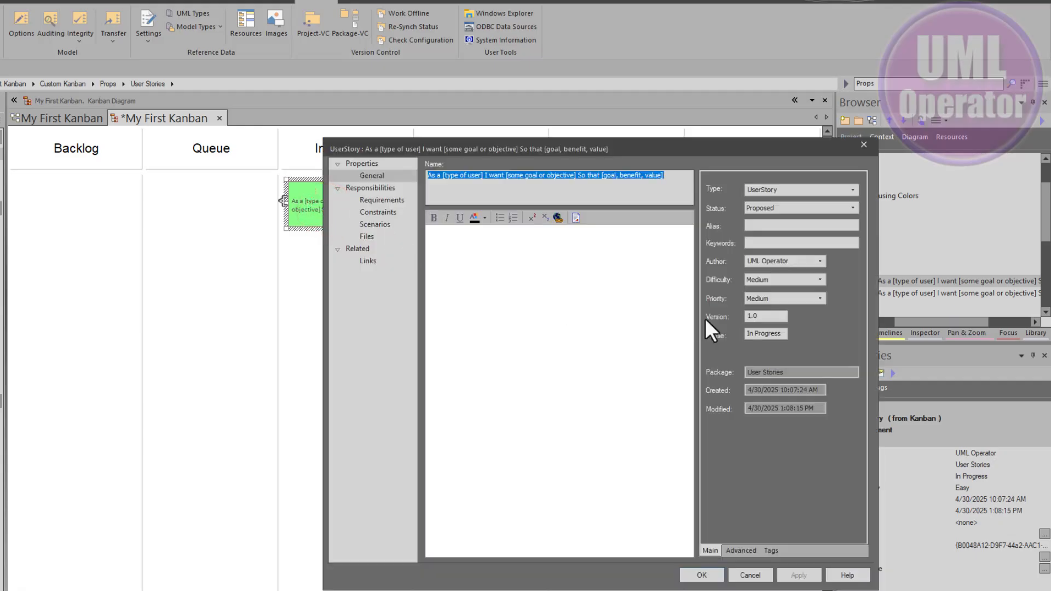
drag(765, 334, 750, 333)
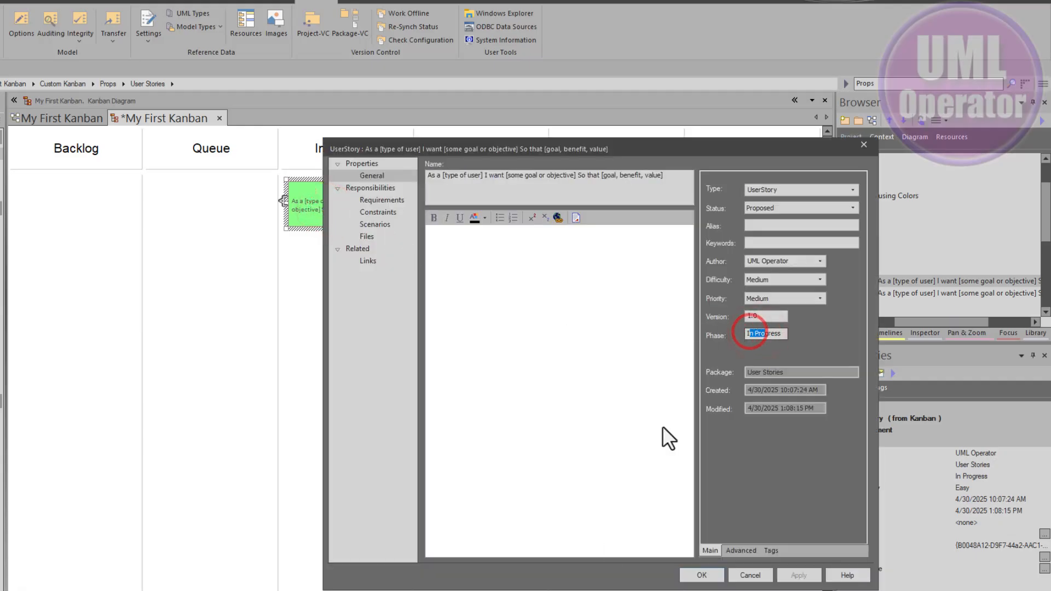
click(765, 576)
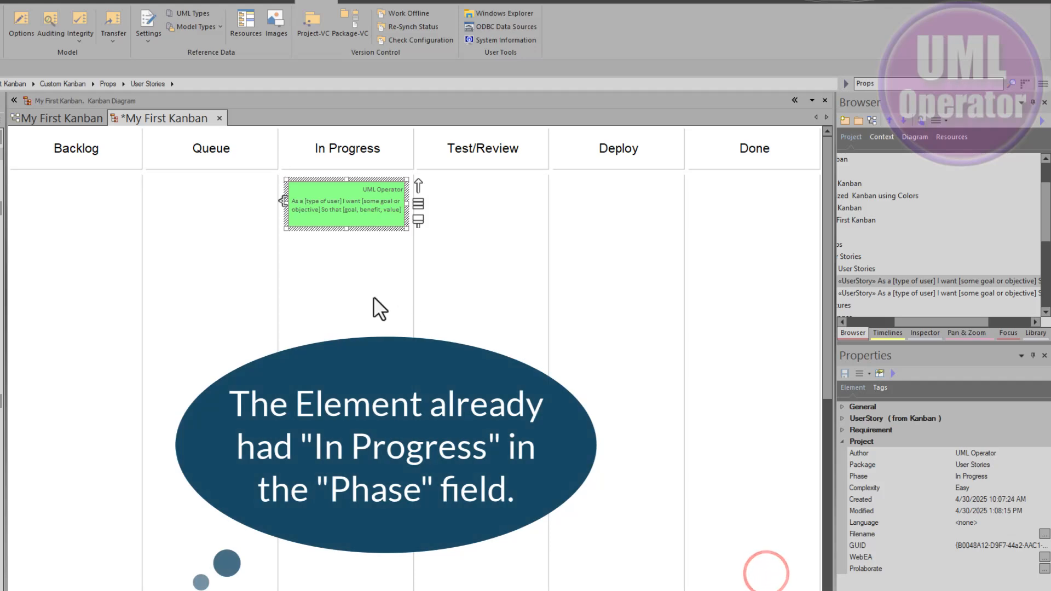
Move the user story card to the Backlog lane and check the Phase field in its properties
drag(354, 217, 52, 225)
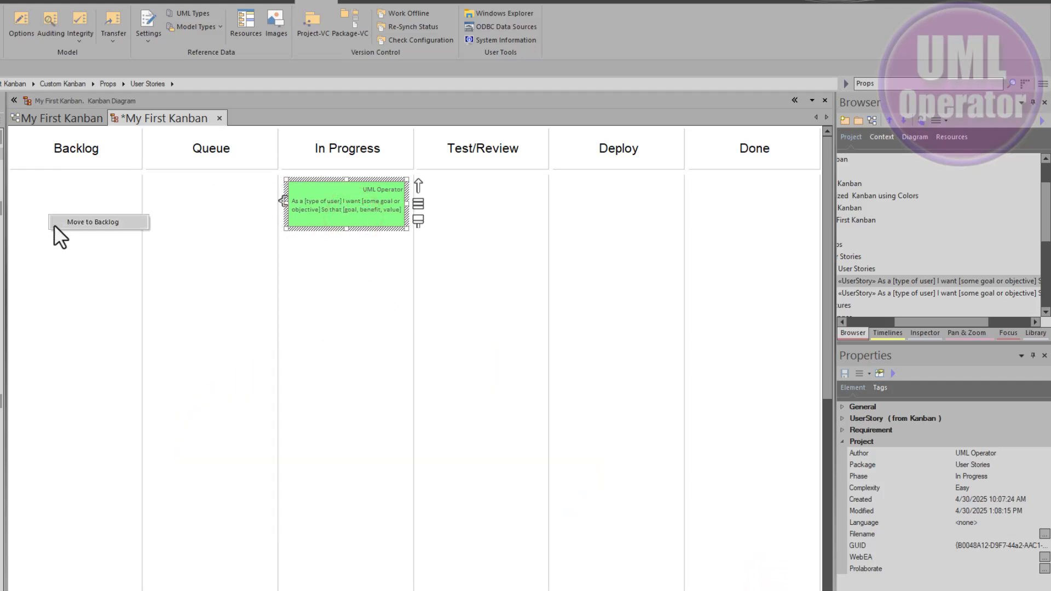
click(57, 226)
double_click(58, 222)
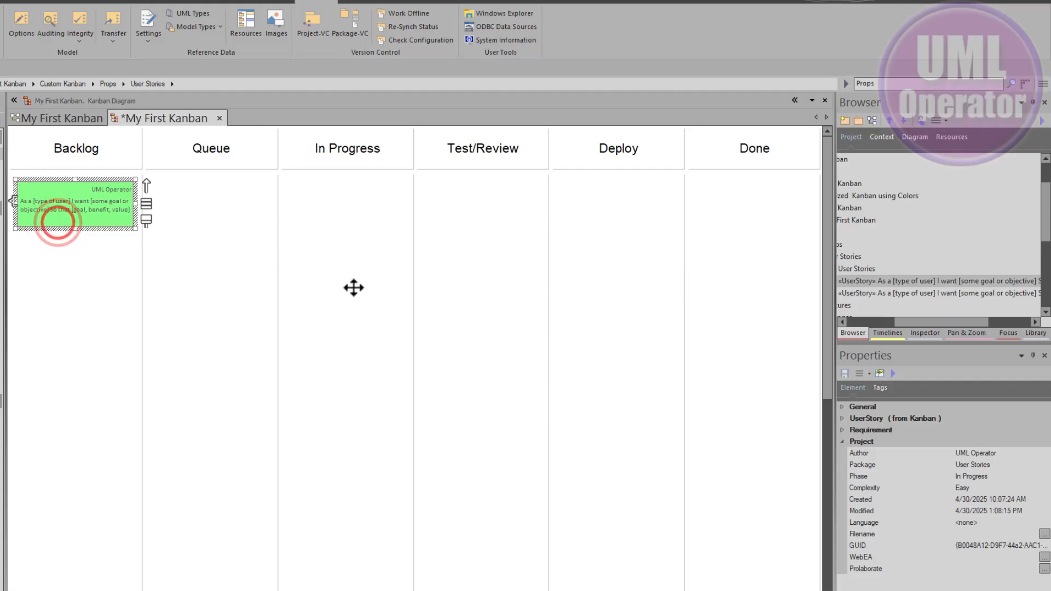
double_click(752, 334)
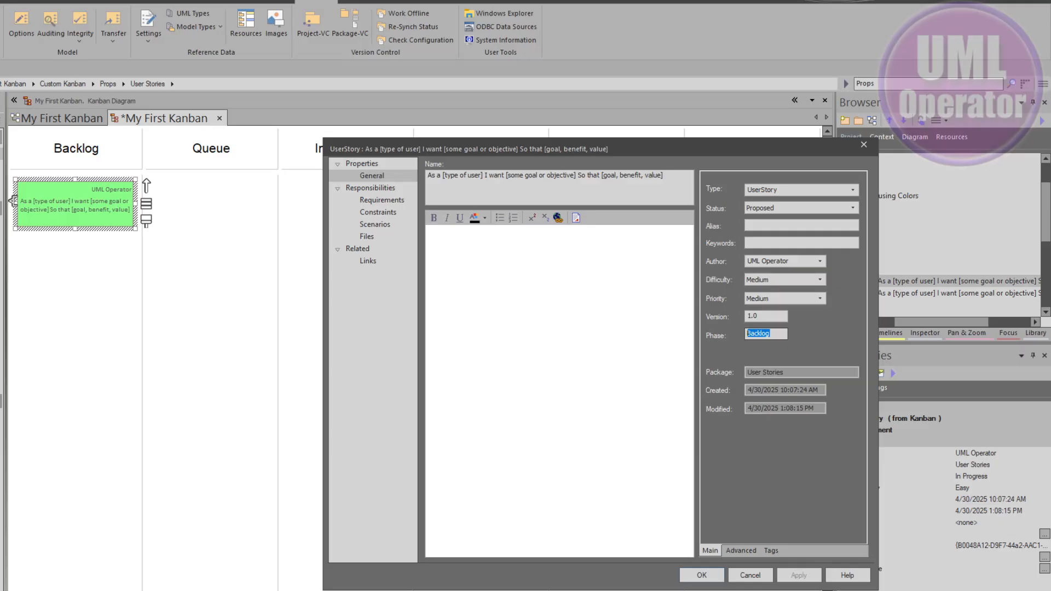
click(698, 573)
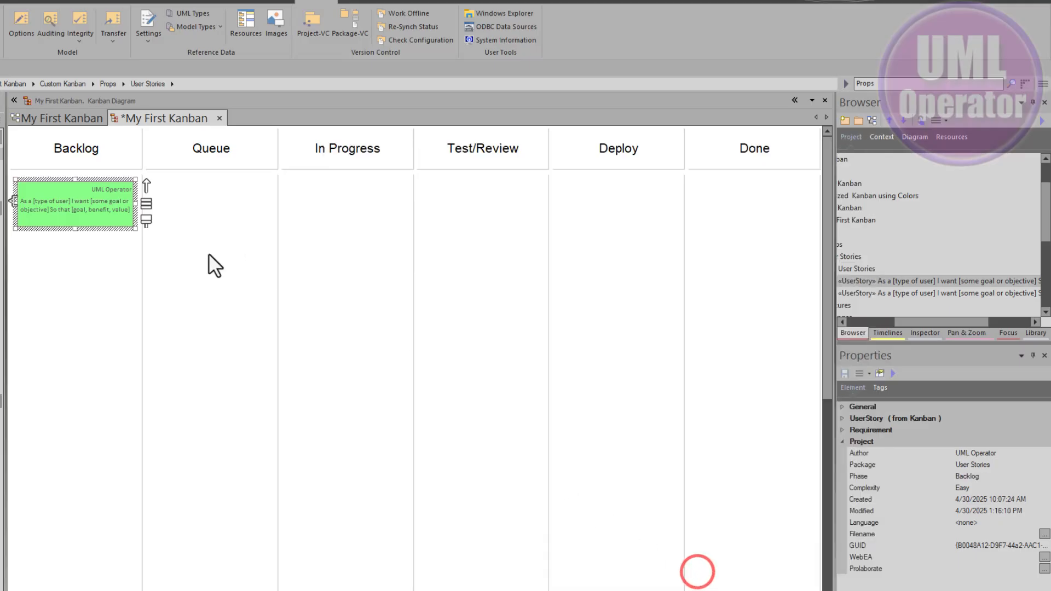
Enable Info View for the user story card in the Backlog lane
right_click(72, 214)
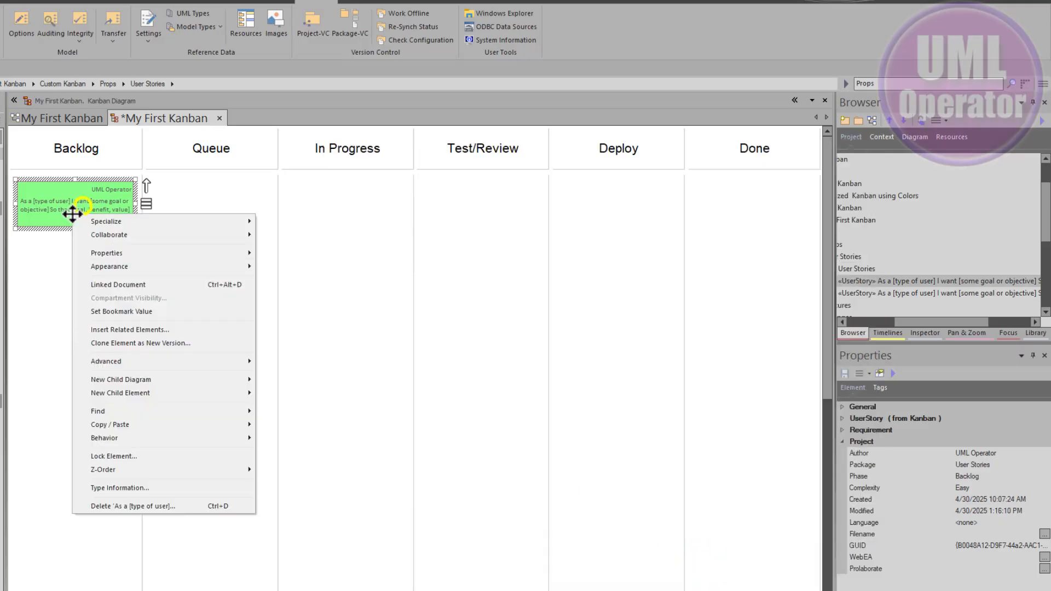
click(114, 270)
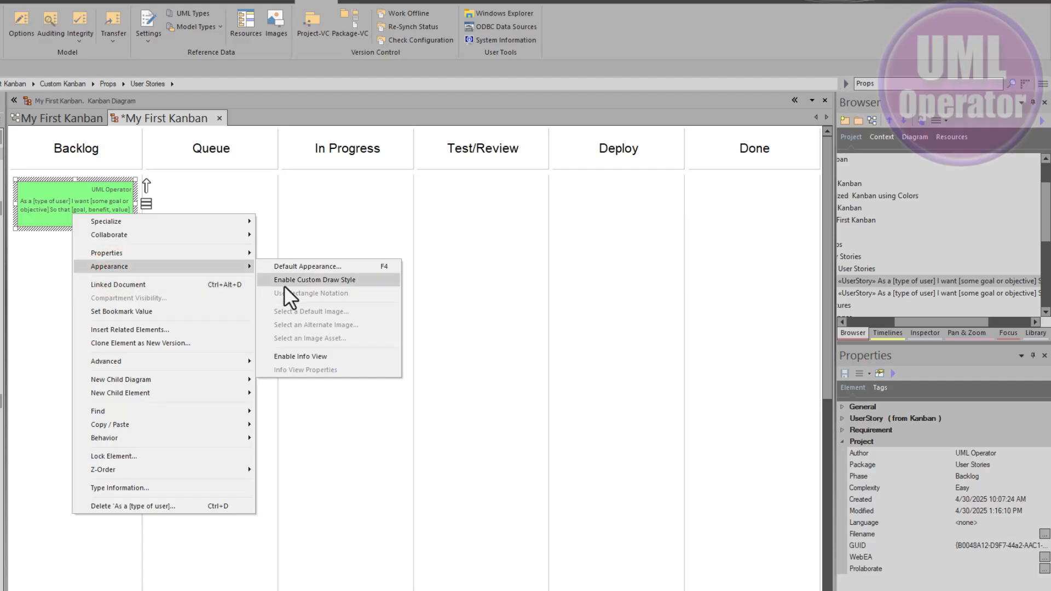
click(307, 357)
click(63, 283)
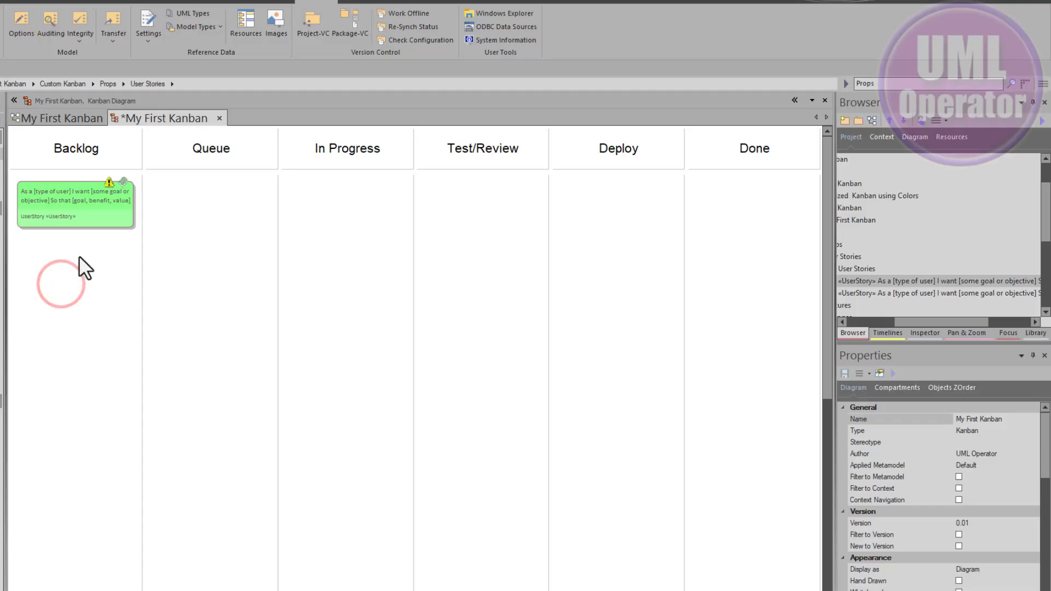
Configure the card's Info View to also show Status, Version, Phase and Priority, and to leave out Notes
scroll(70, 201, up, 5)
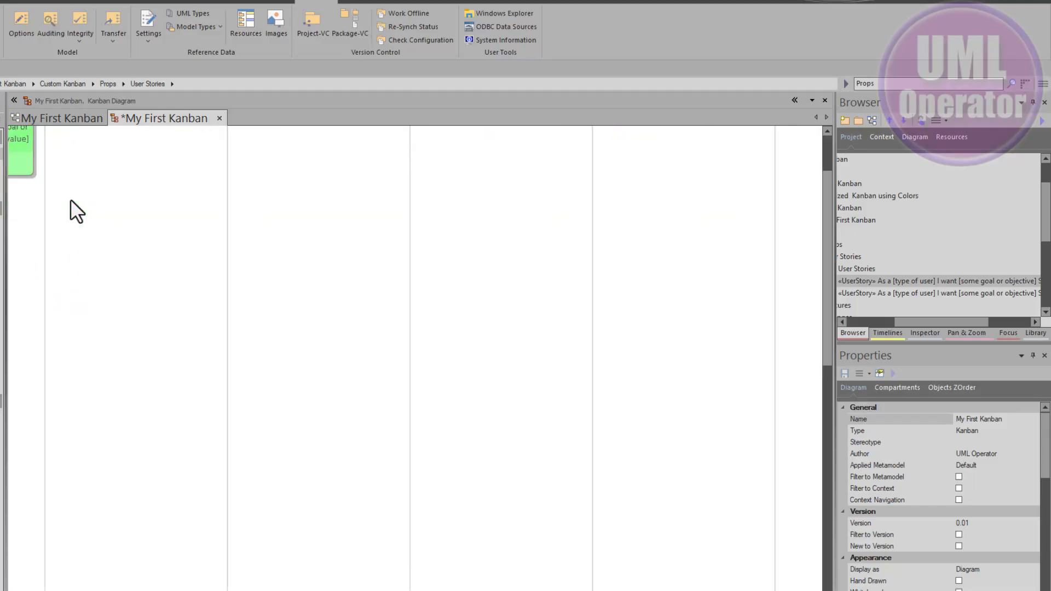
click(959, 335)
drag(918, 167, 853, 142)
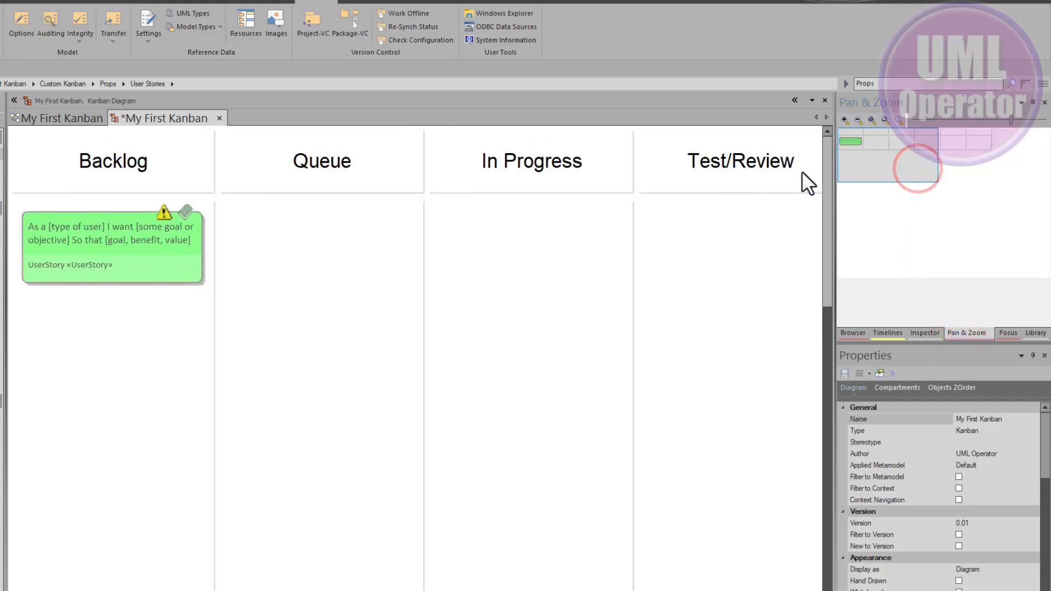
right_click(163, 256)
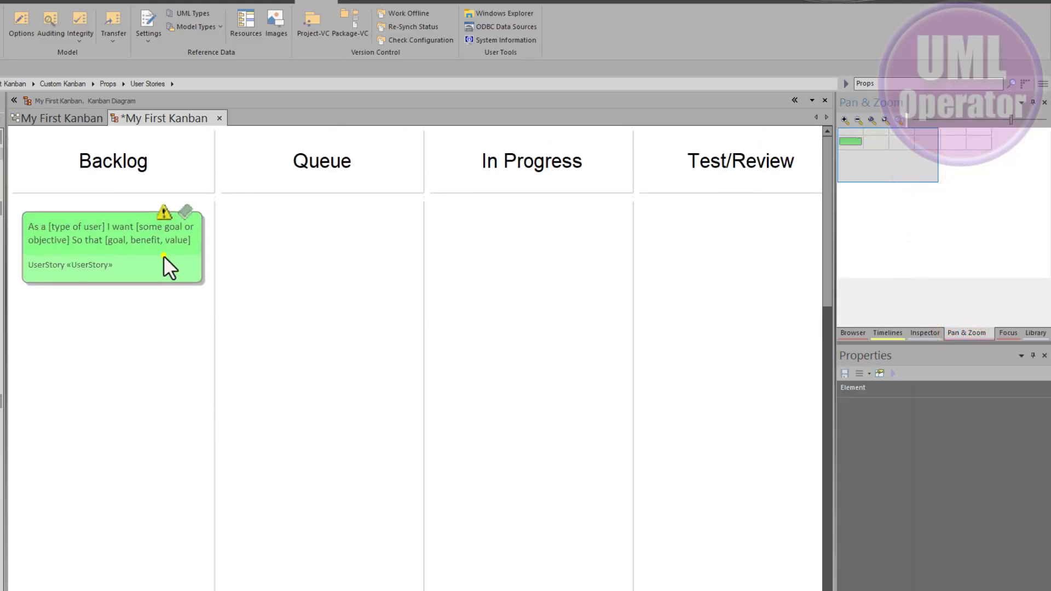
click(216, 309)
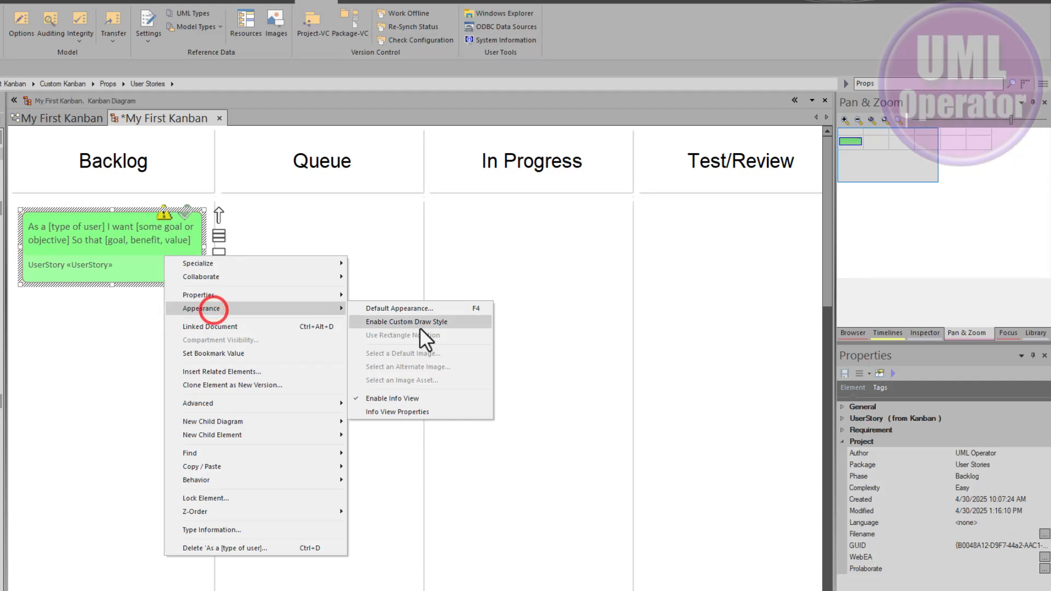
click(416, 412)
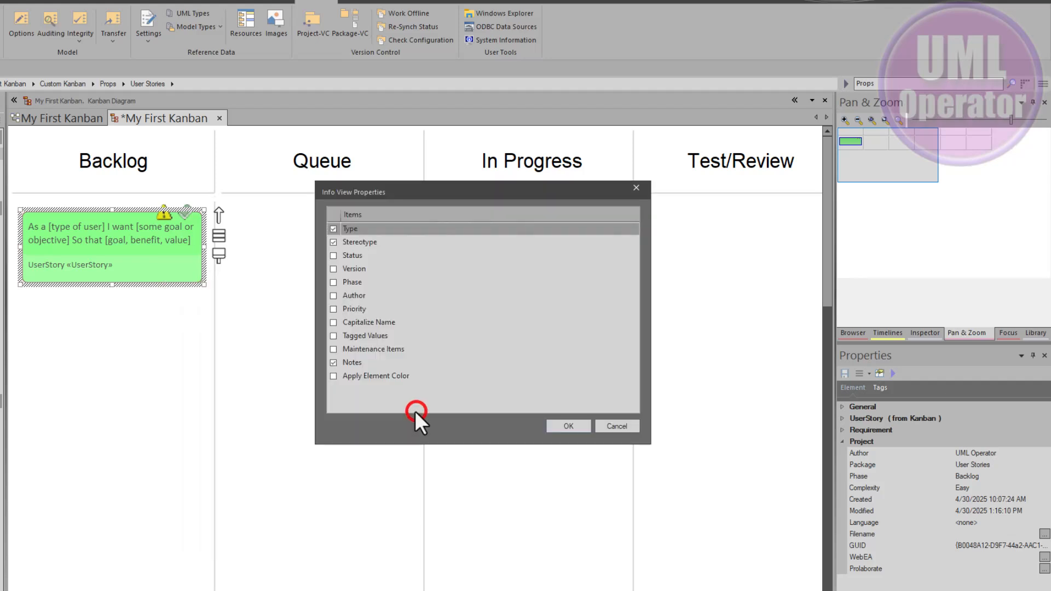
click(333, 256)
click(334, 269)
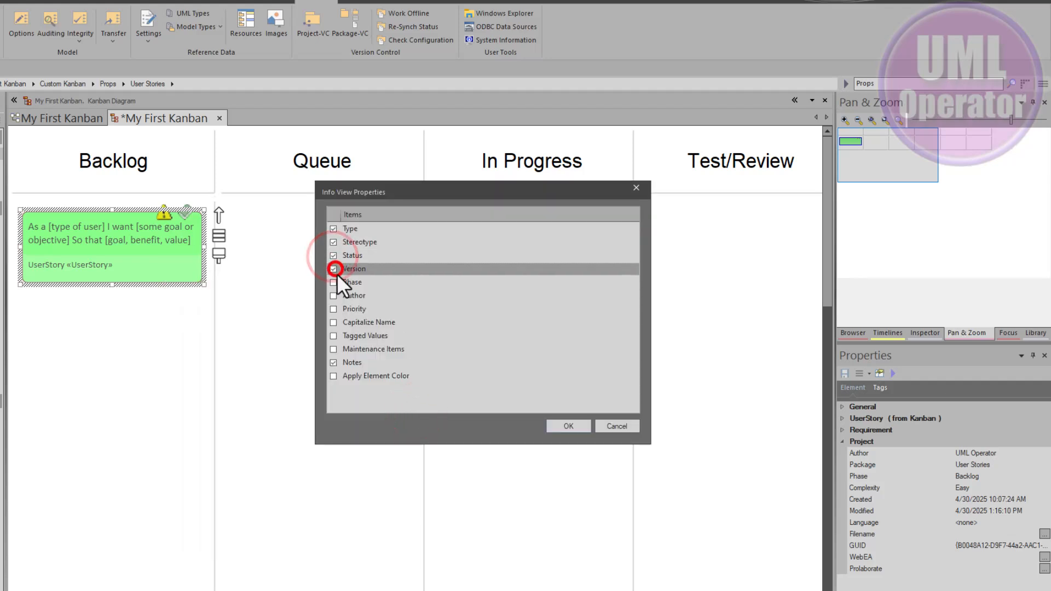
click(334, 284)
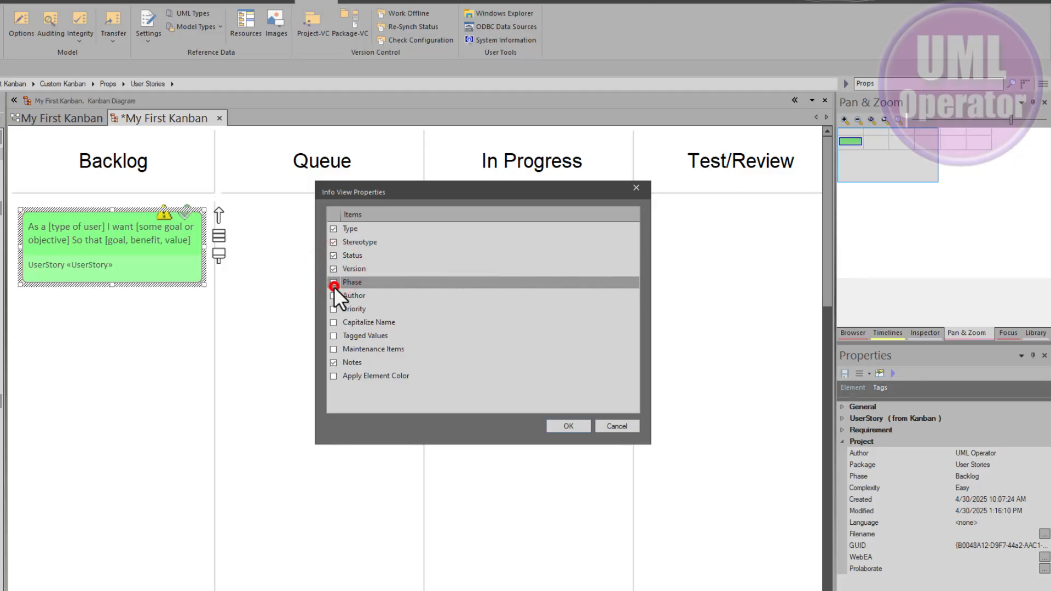
click(334, 362)
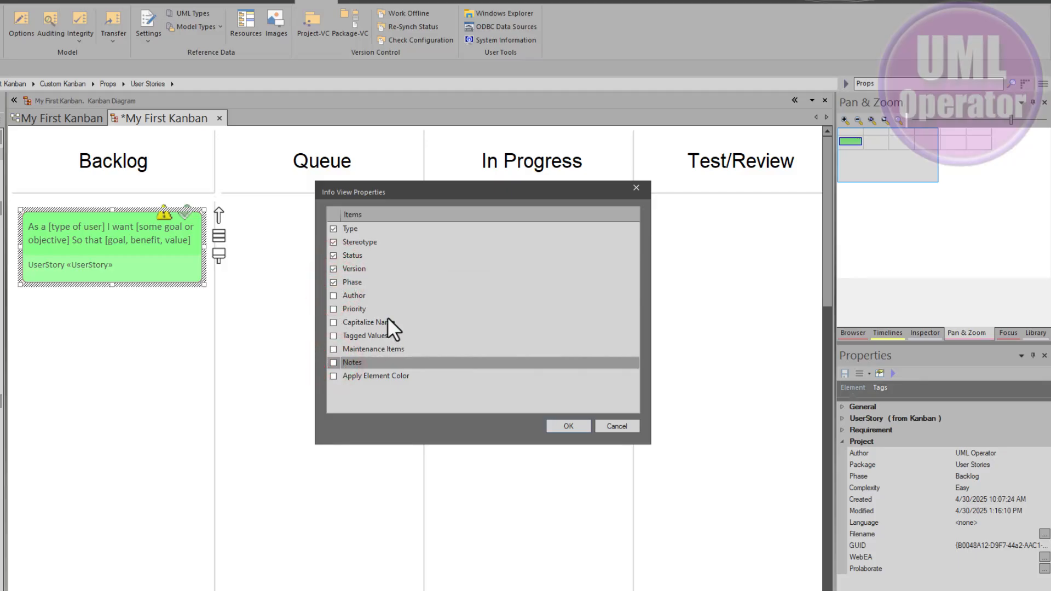
click(334, 309)
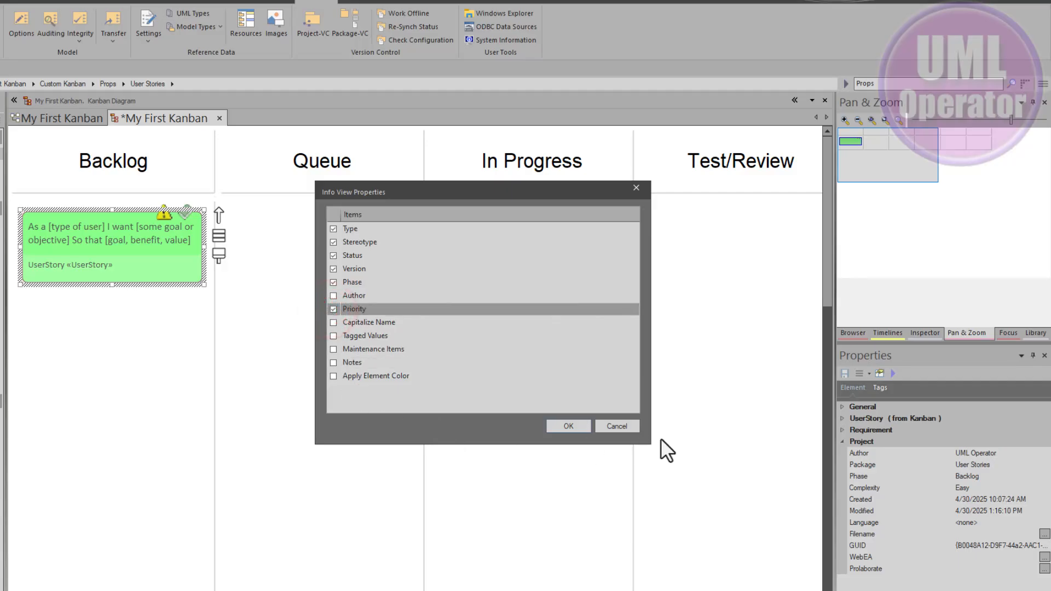
click(569, 427)
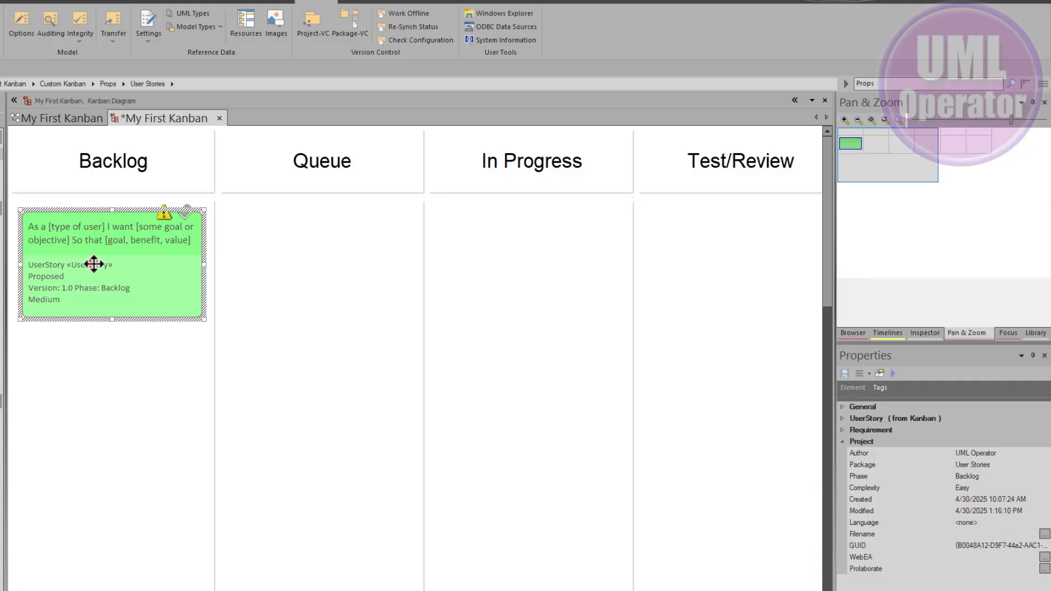
Move the user story card to the Queue lane and back to Backlog to demonstrate the Phase binding
drag(84, 265, 291, 264)
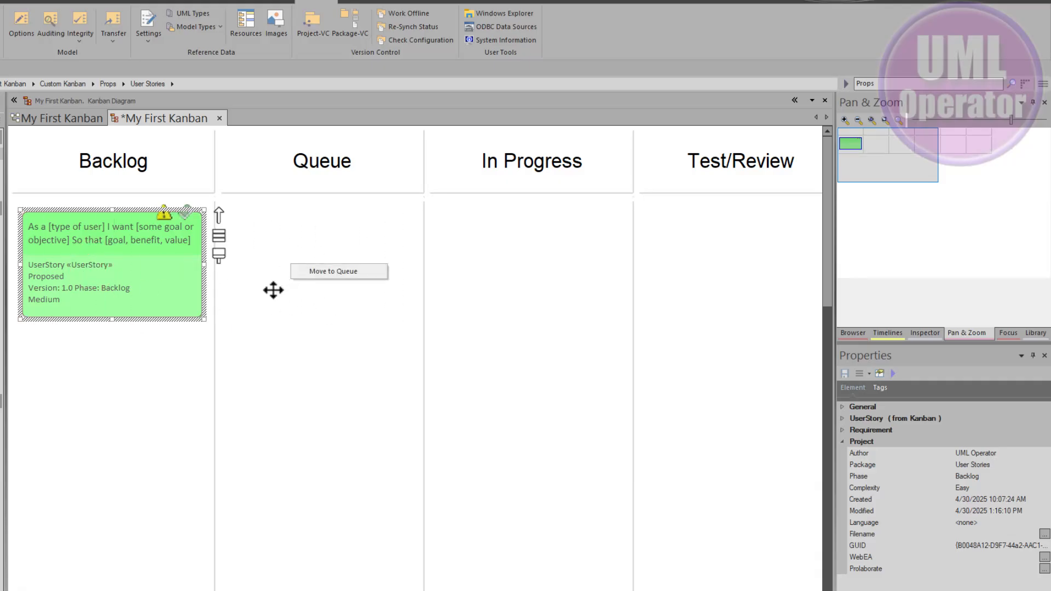
click(330, 271)
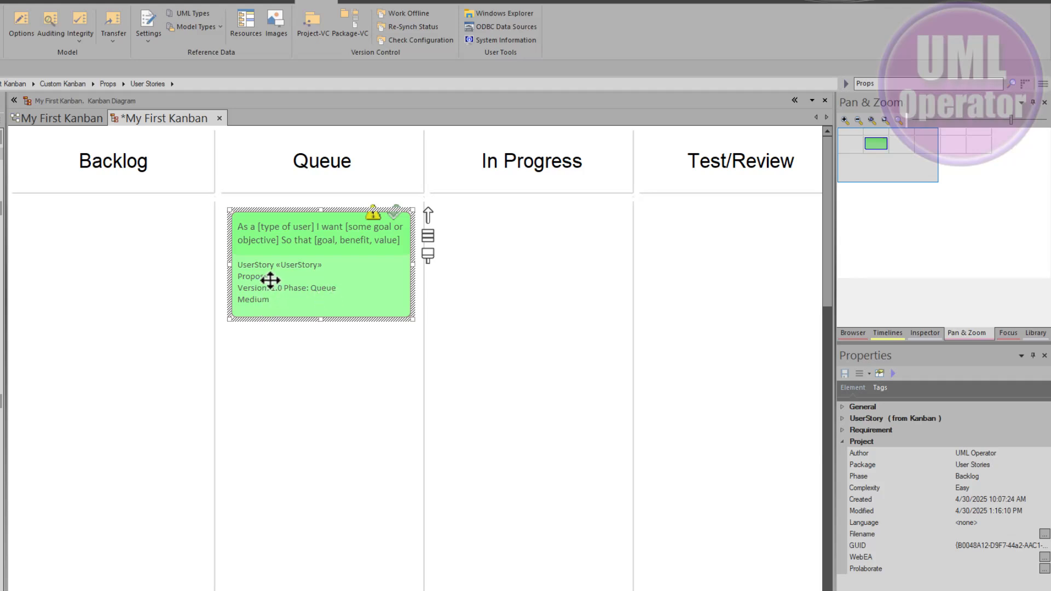
drag(345, 307, 137, 305)
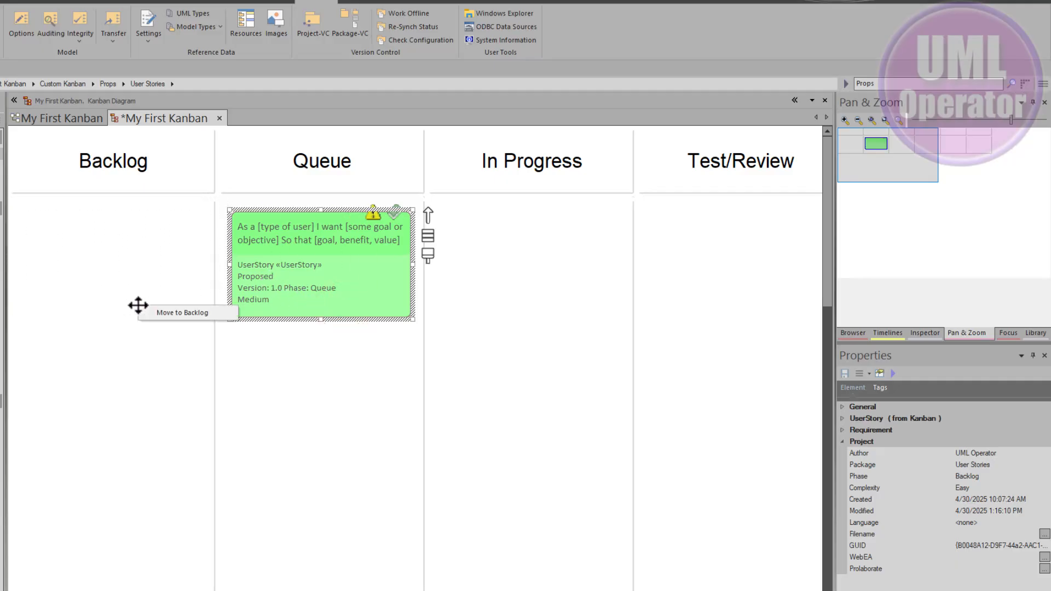
click(197, 317)
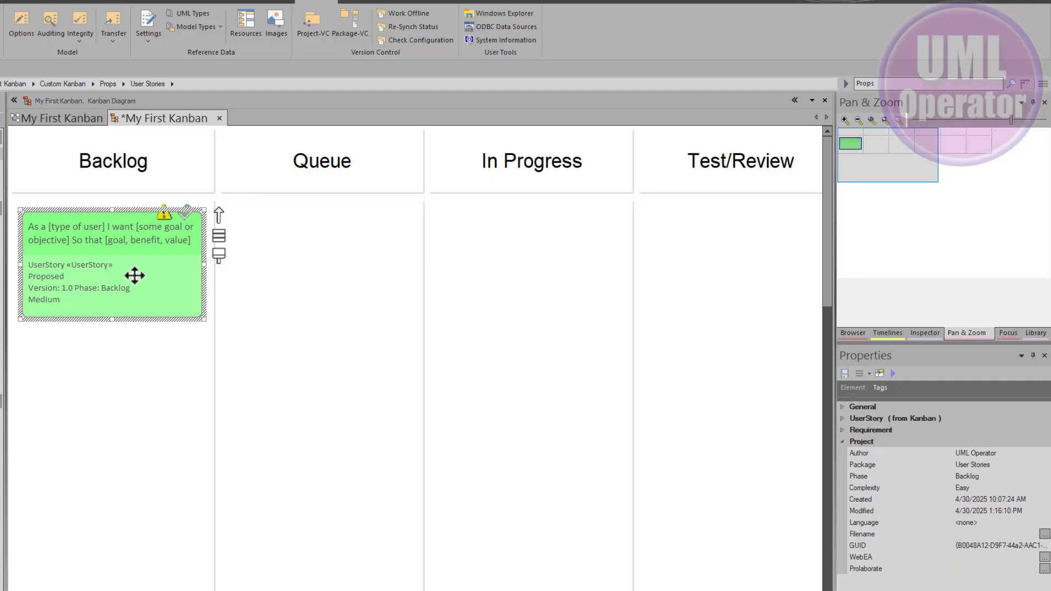
Place the second user story from the User Stories package below the first card in Backlog as a link
click(851, 333)
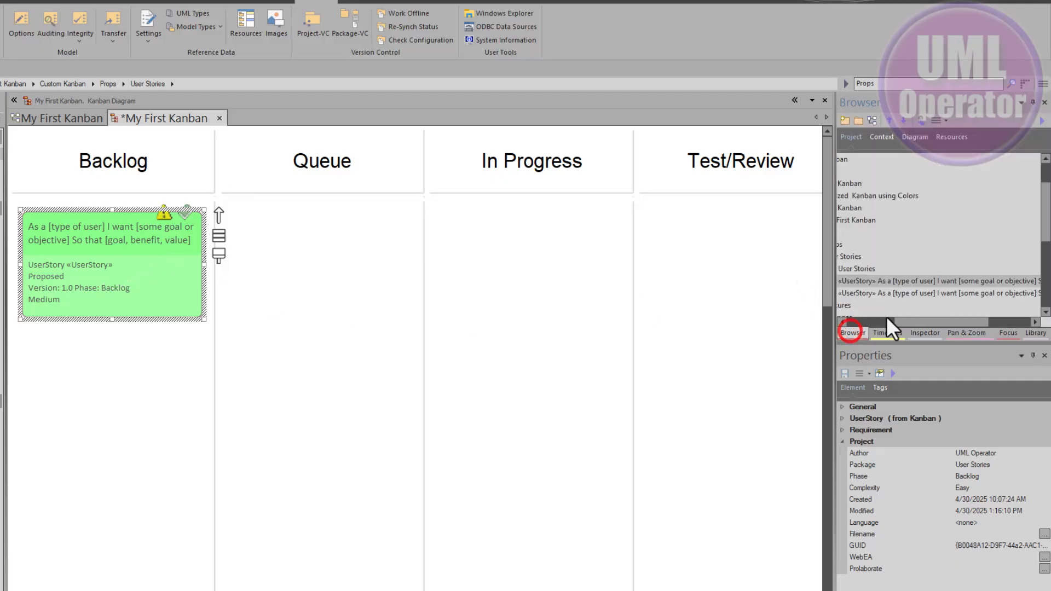
drag(877, 291, 28, 339)
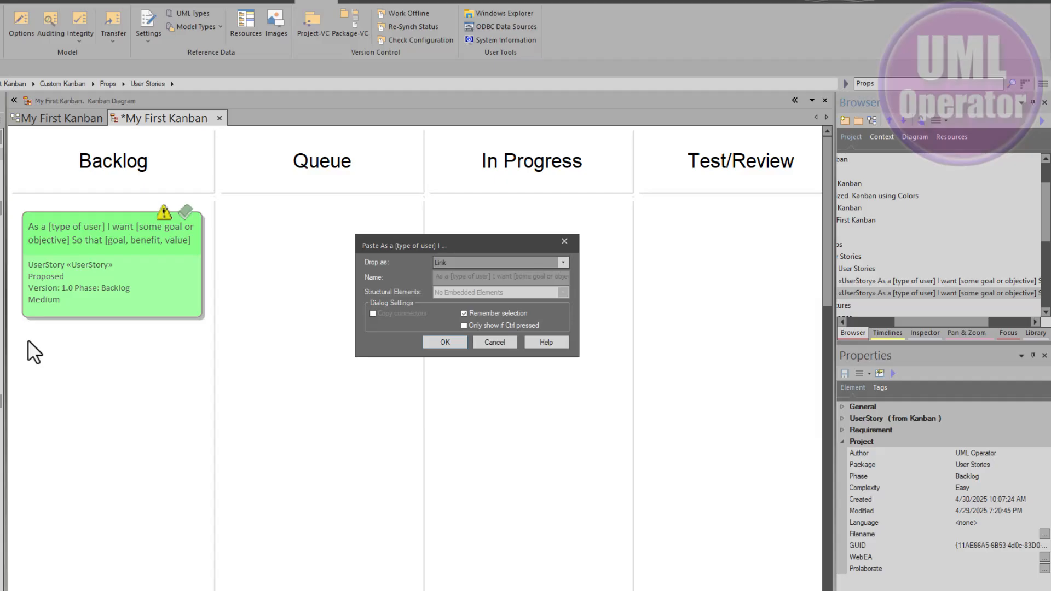
click(433, 343)
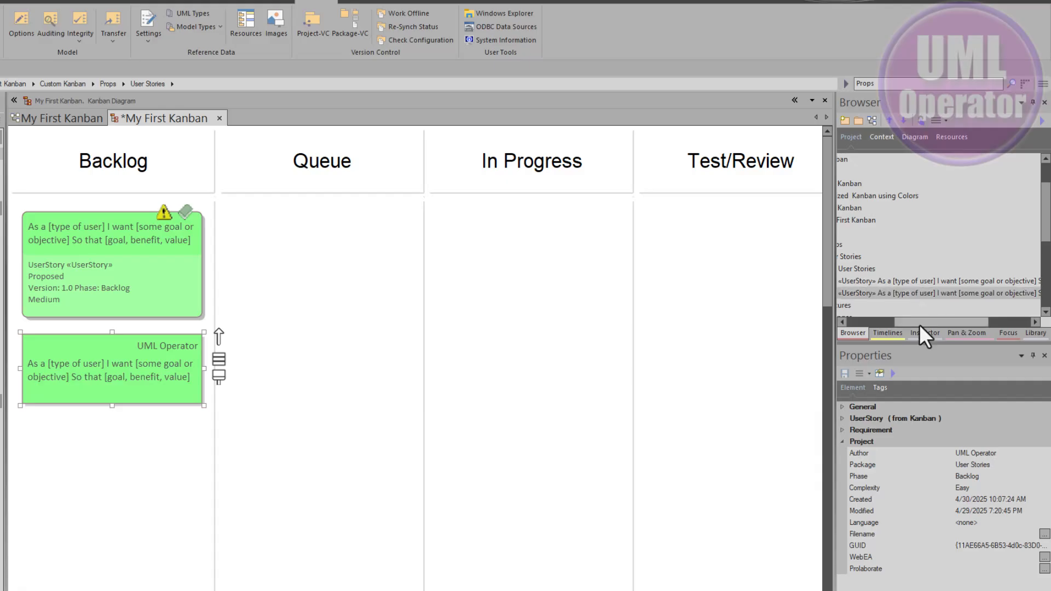
Place Feature One from the Features package below the two user stories in the Backlog lane as a link
drag(920, 323, 866, 334)
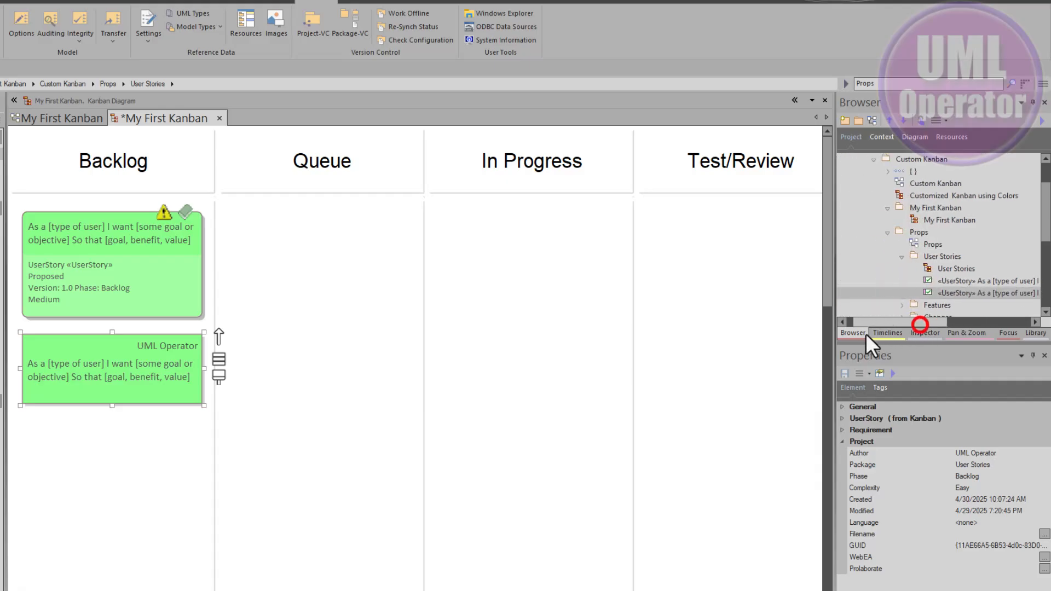
click(903, 305)
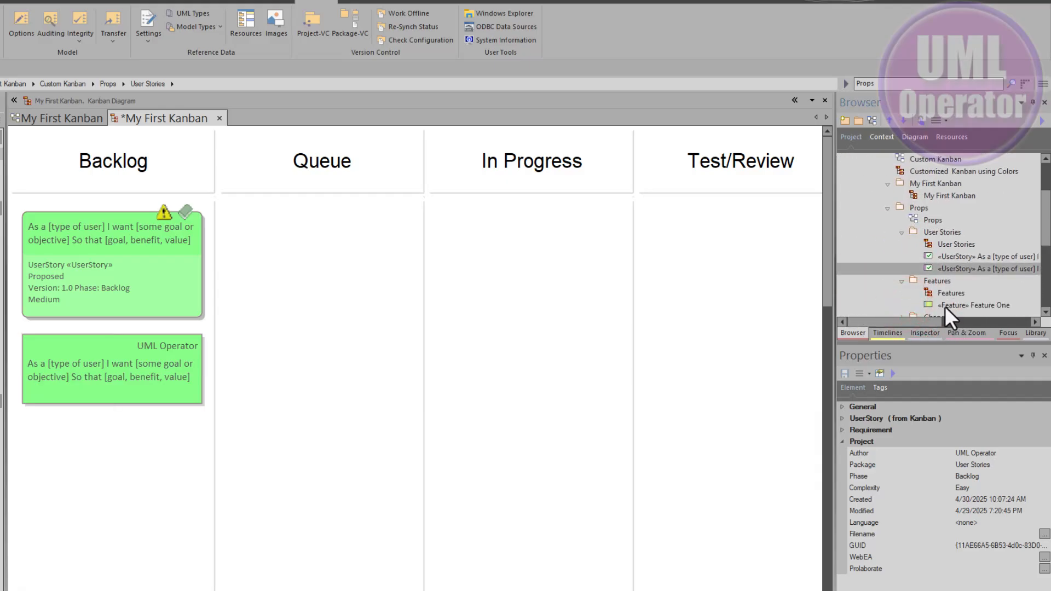
drag(945, 306, 18, 416)
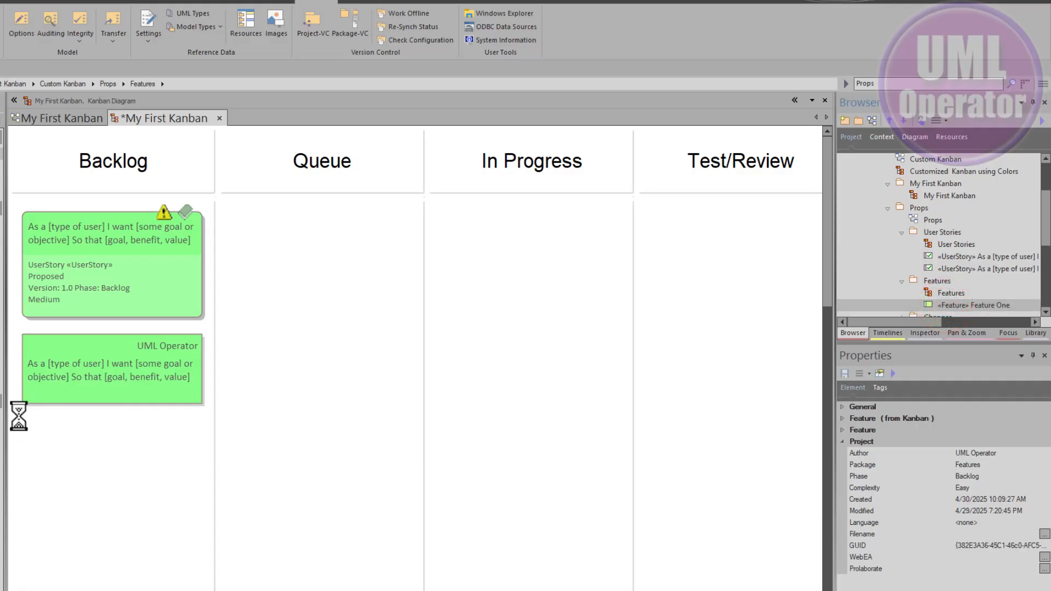
click(447, 337)
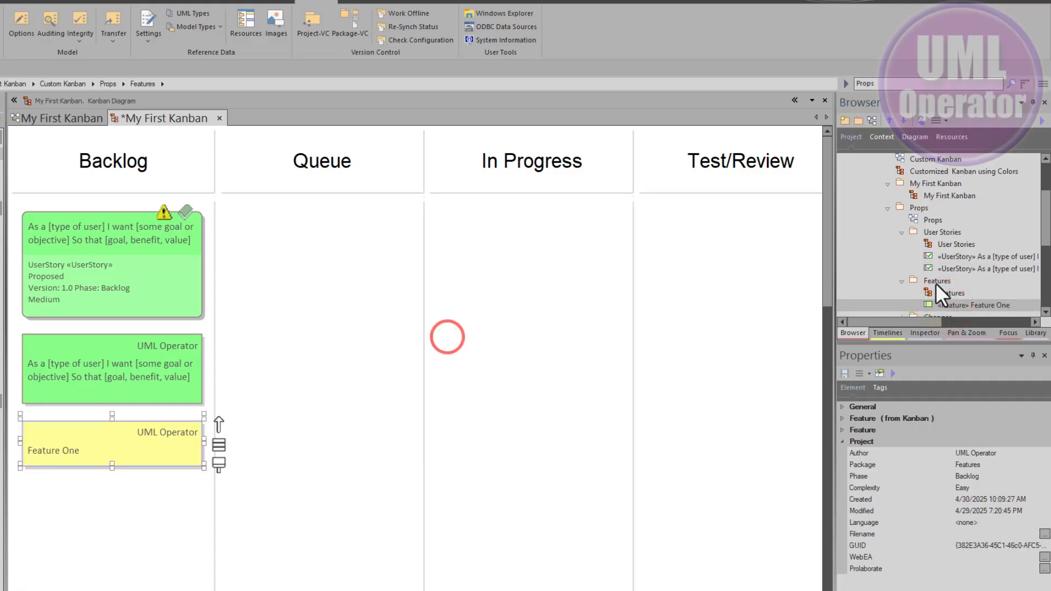
Add Change One from the Changes package to the board as a link and move its card to the Queue lane
scroll(937, 283, down, 1)
click(902, 282)
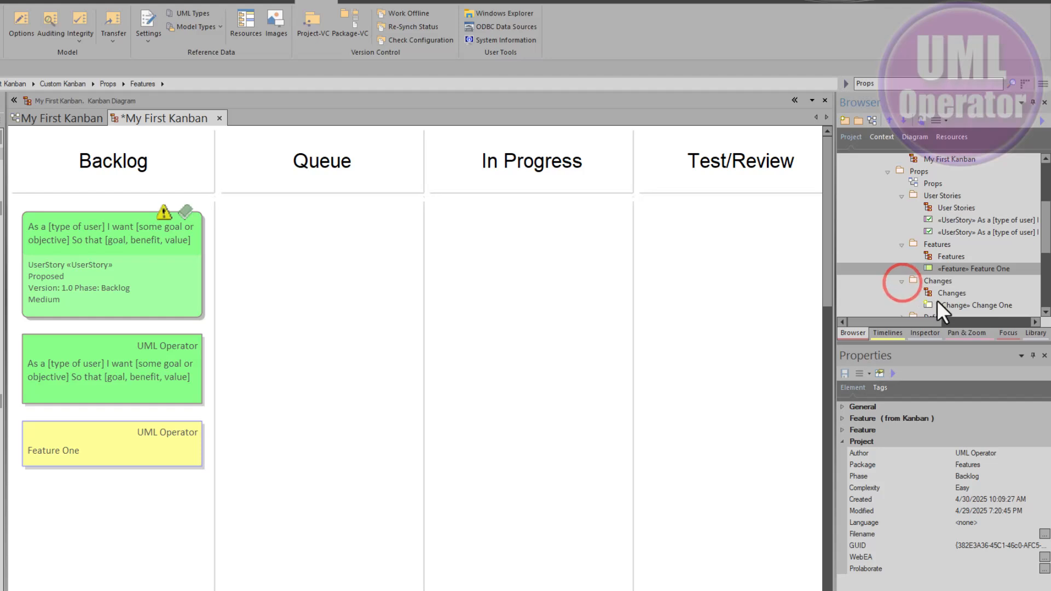
drag(942, 305, 240, 217)
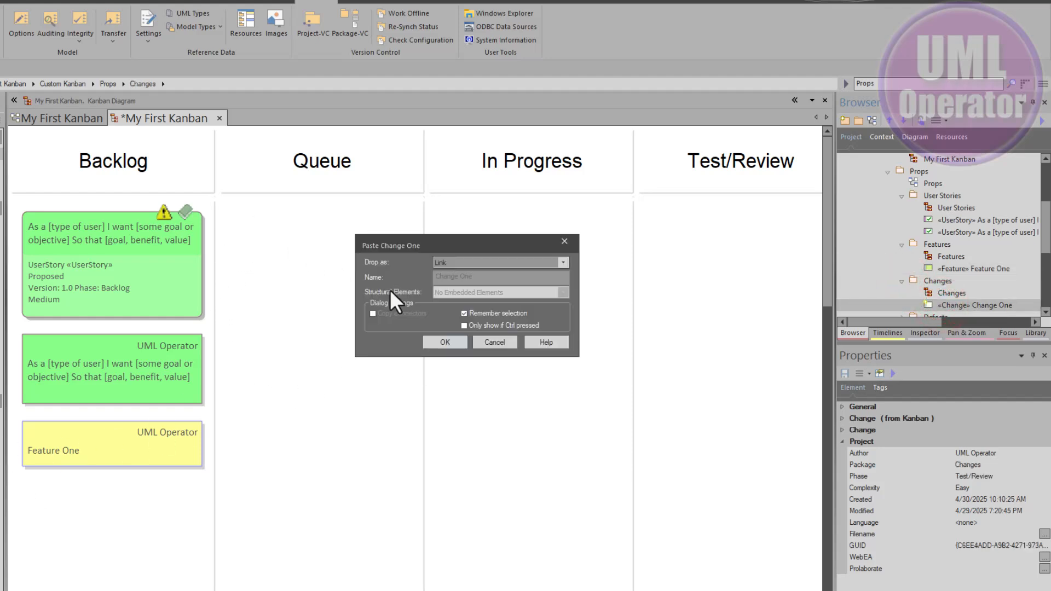
click(453, 343)
drag(693, 237, 272, 235)
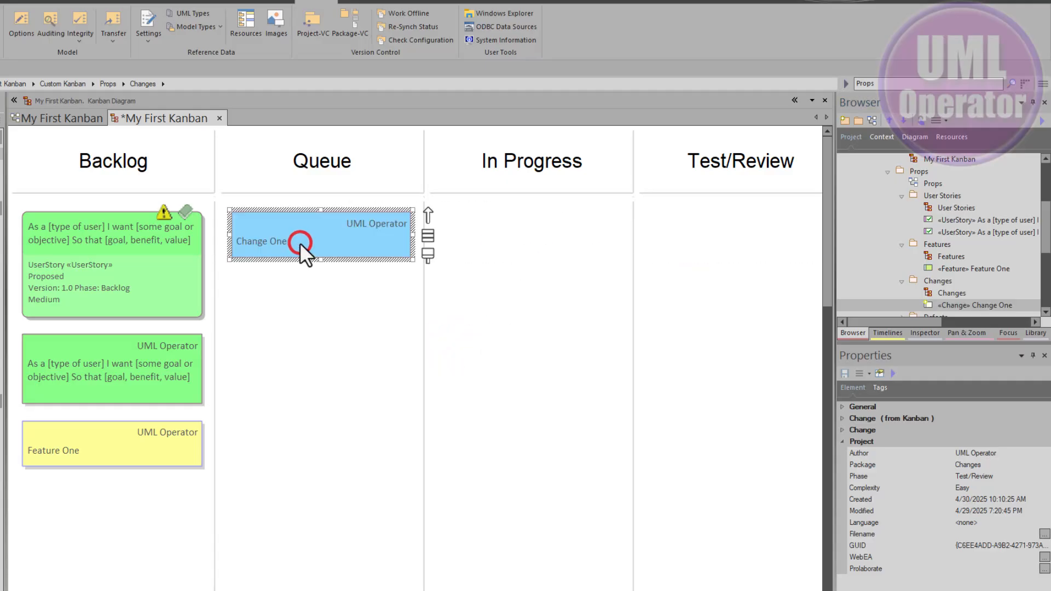
Add Defect One and Defect Two from the Defects package to the board together as links, applying the Link choice to all
scroll(931, 255, down, 2)
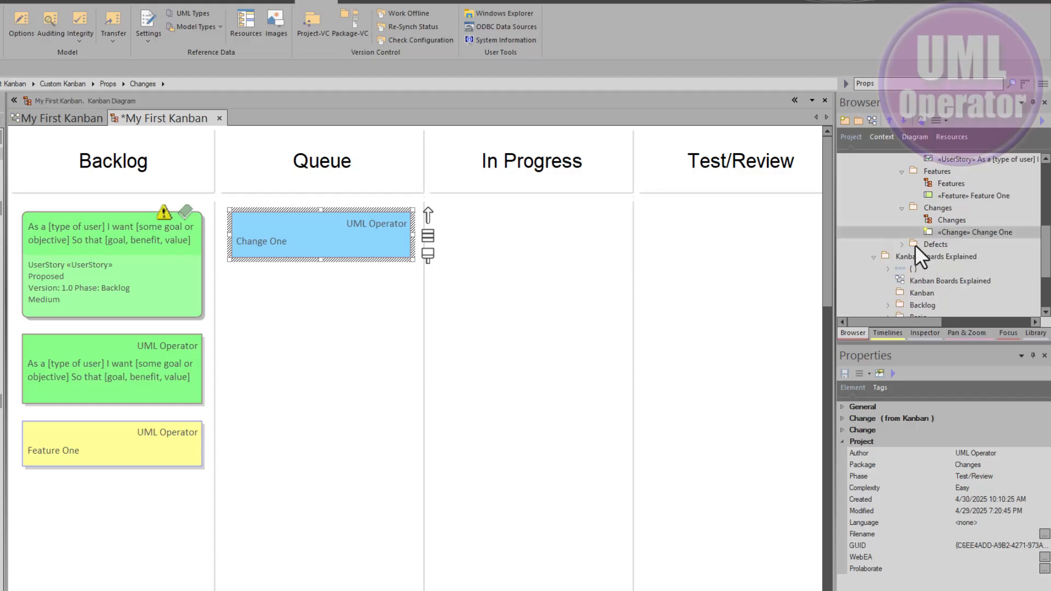
click(901, 244)
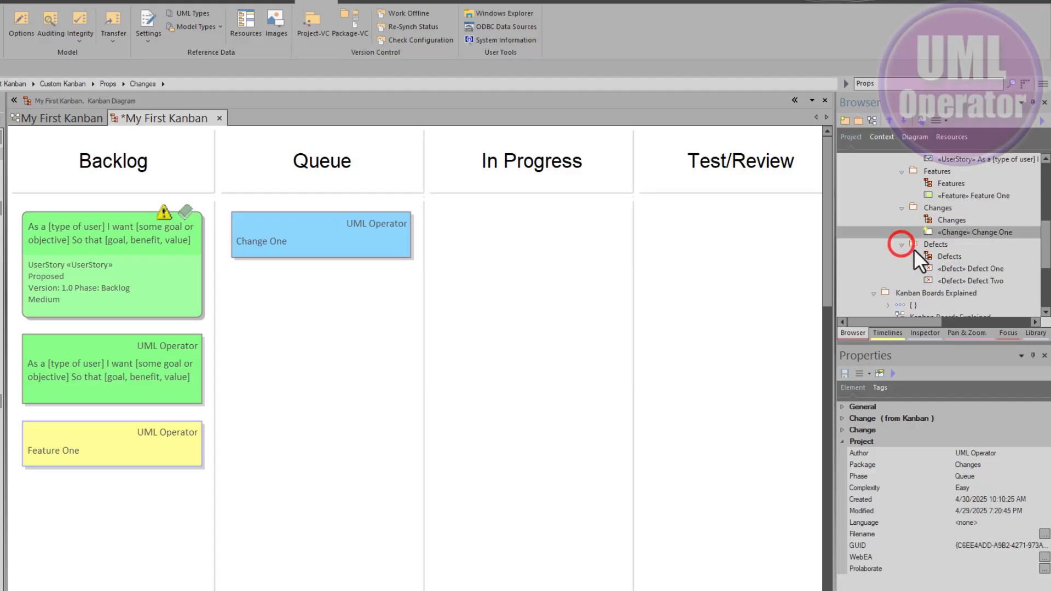
click(964, 277)
click(949, 265)
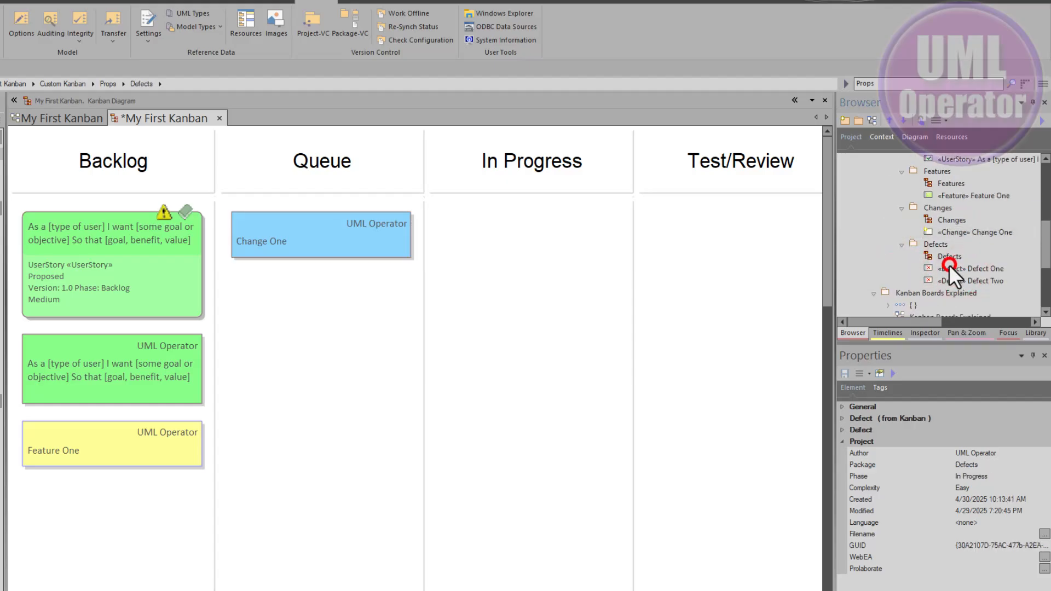
click(956, 280)
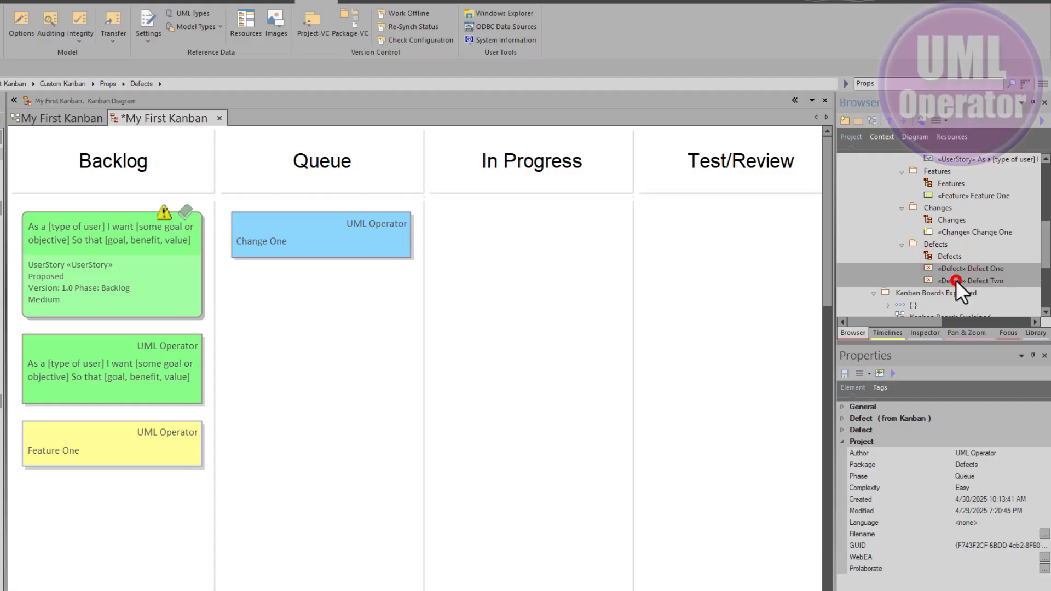
drag(961, 268, 236, 298)
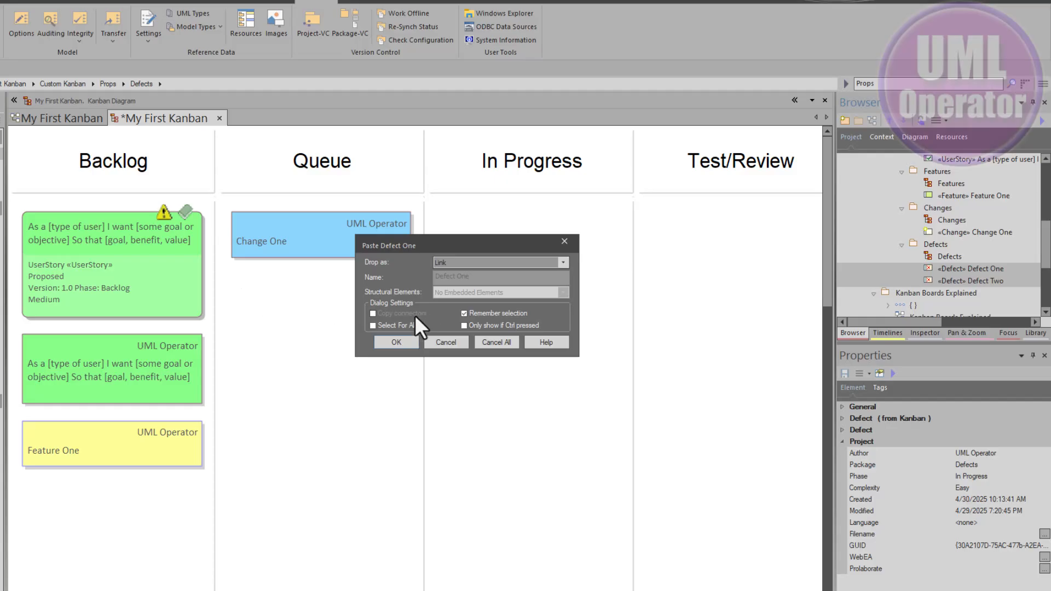
click(385, 326)
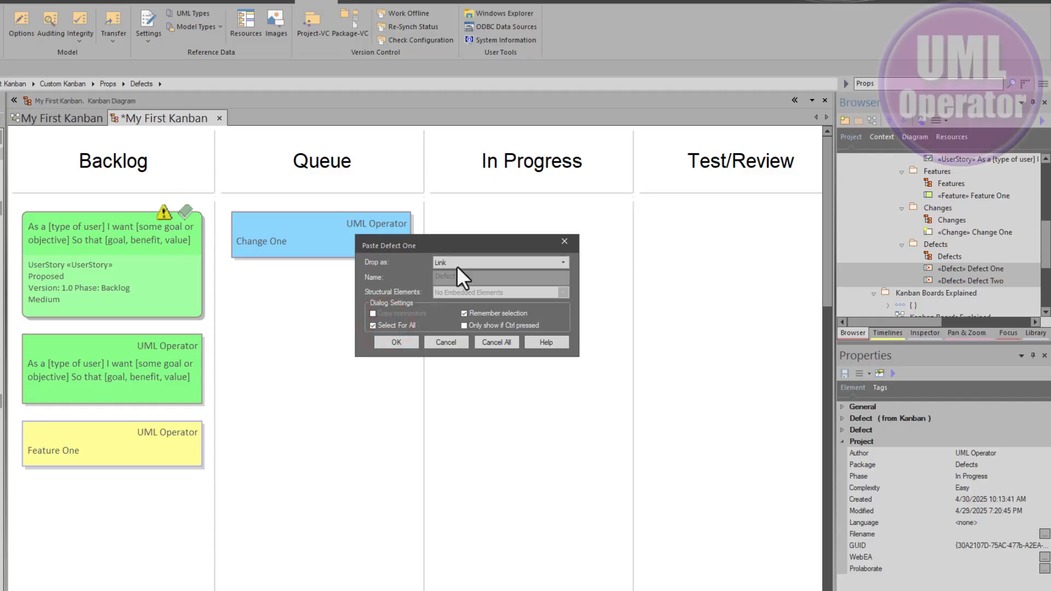
click(564, 263)
click(563, 262)
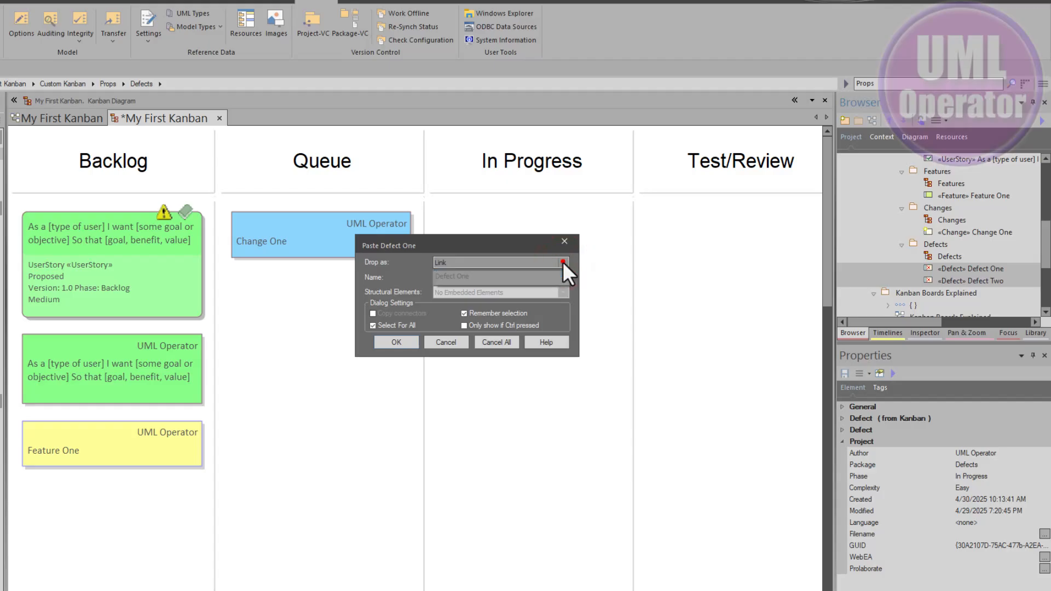
click(401, 340)
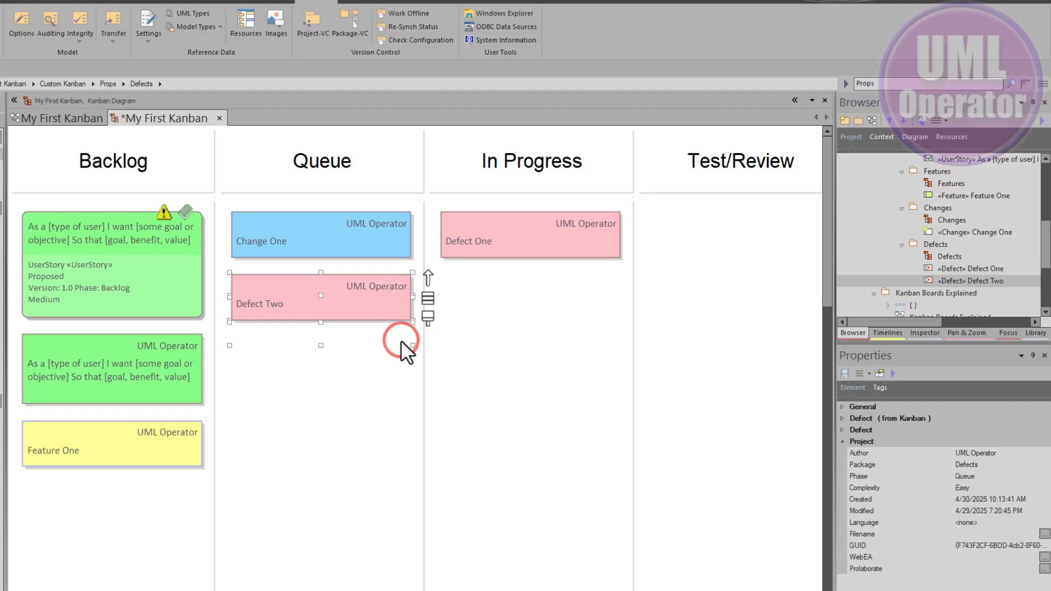
Move the Defect One card from In Progress to the Queue lane, below Defect Two
click(553, 241)
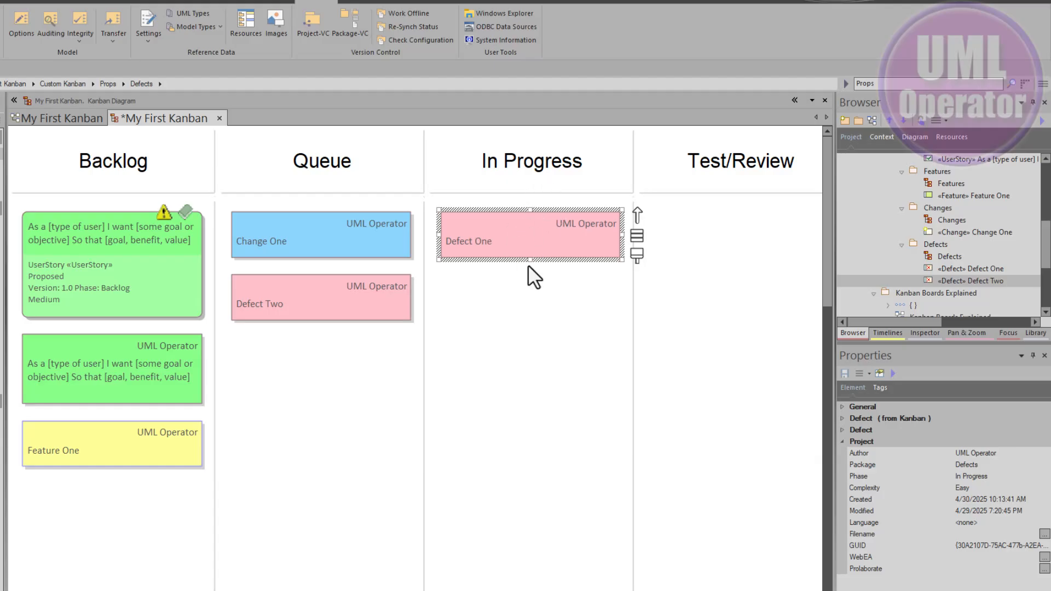
drag(532, 241, 318, 365)
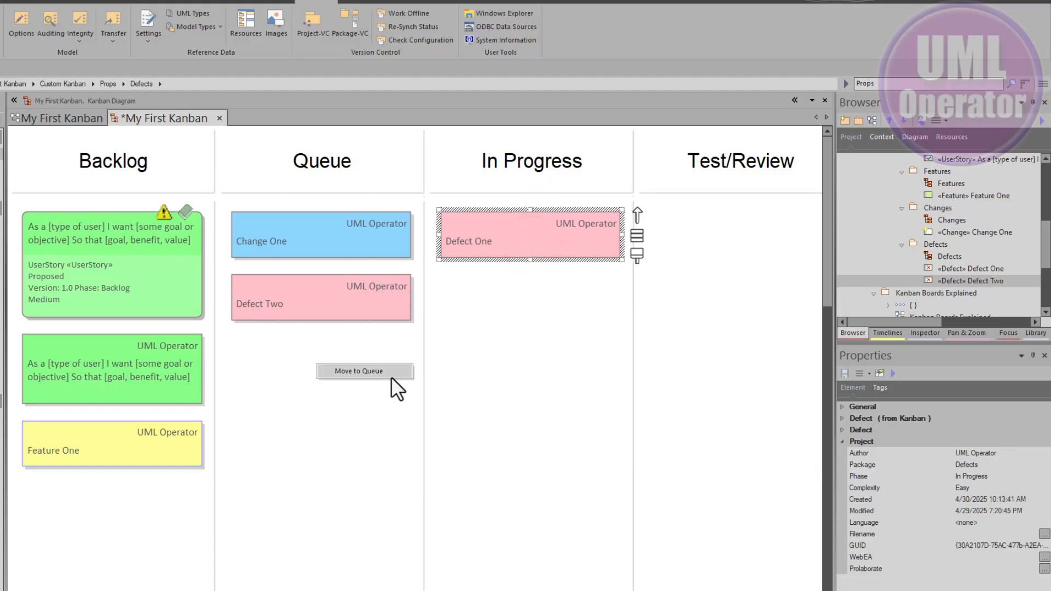
click(387, 371)
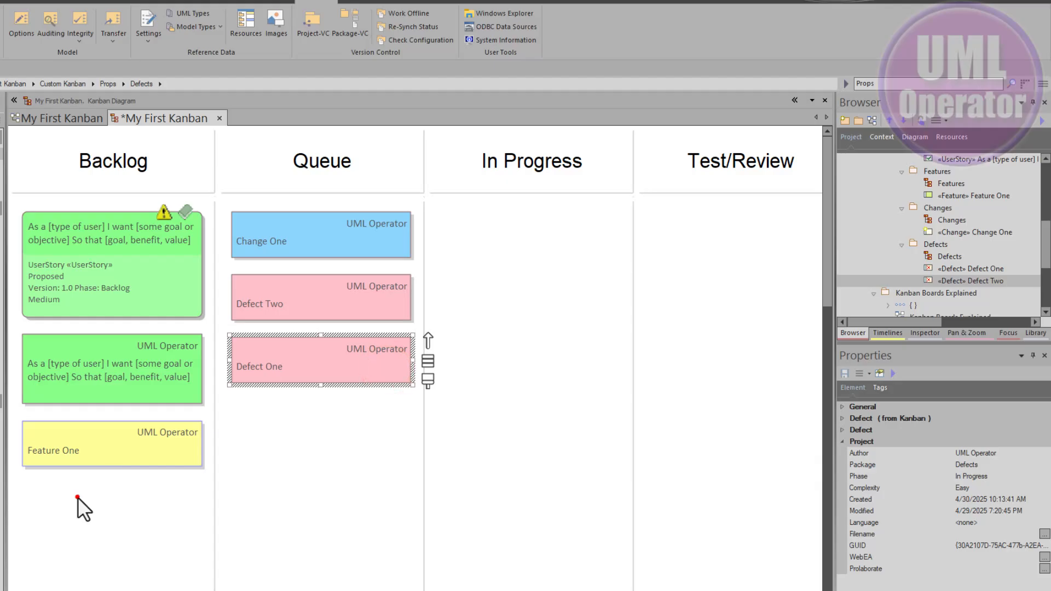
Select all the cards in the Backlog and Queue lanes and enable Info View for them
drag(78, 498, 333, 236)
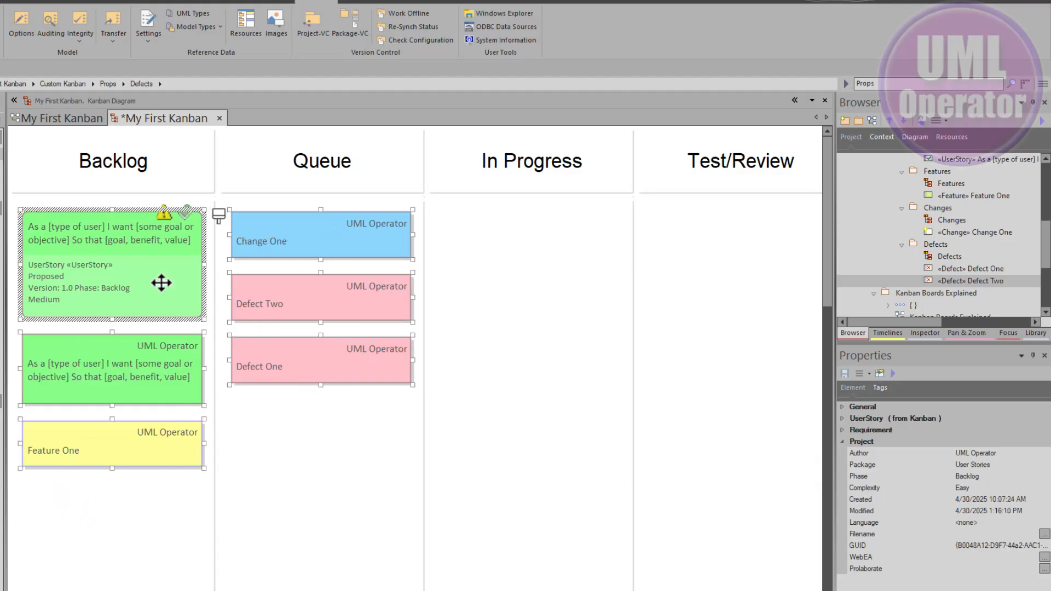
right_click(281, 227)
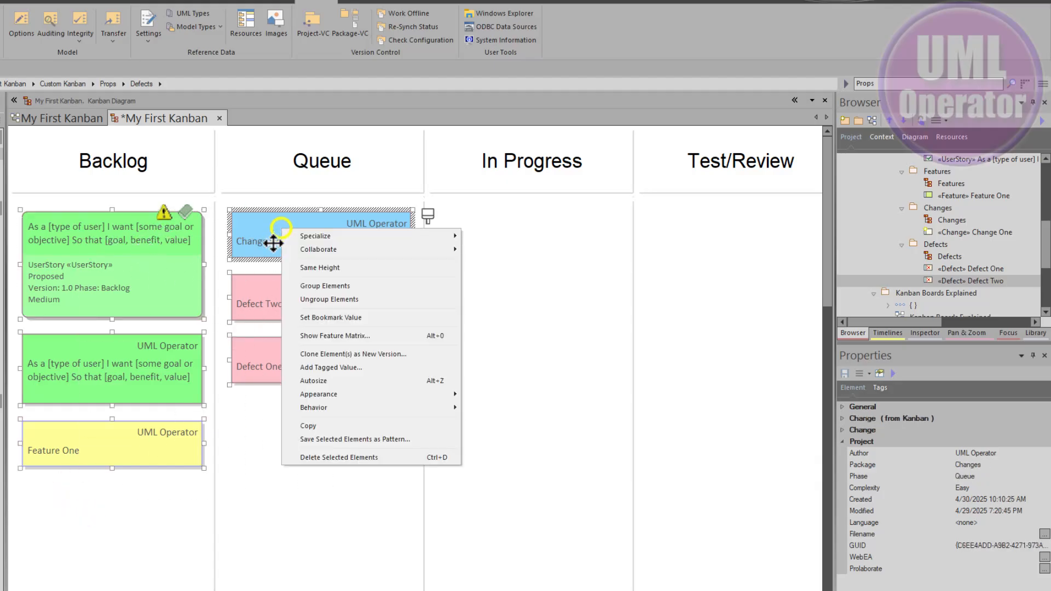
mouse_move(353, 395)
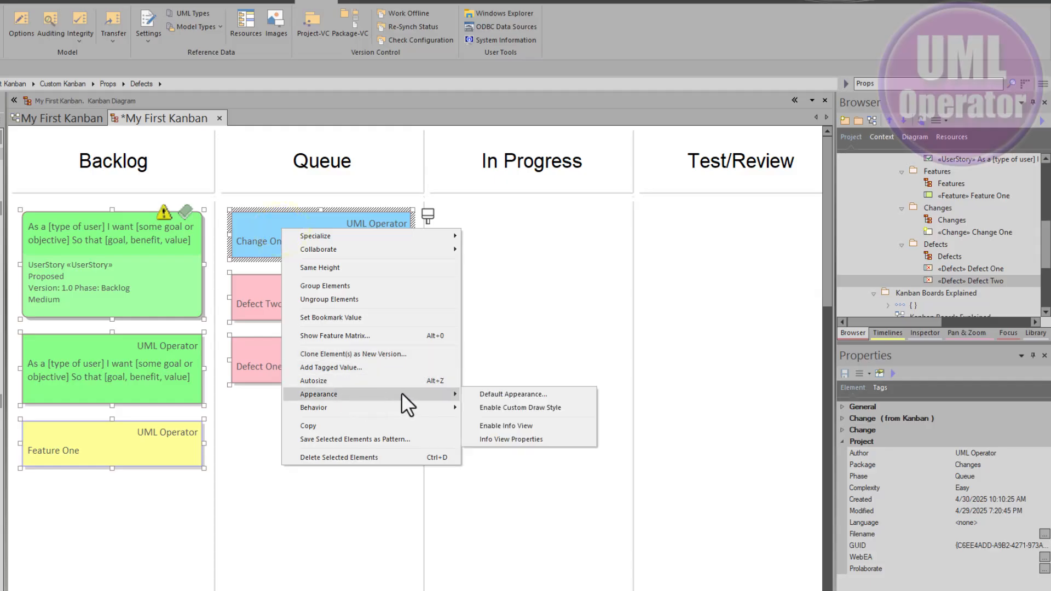
click(505, 427)
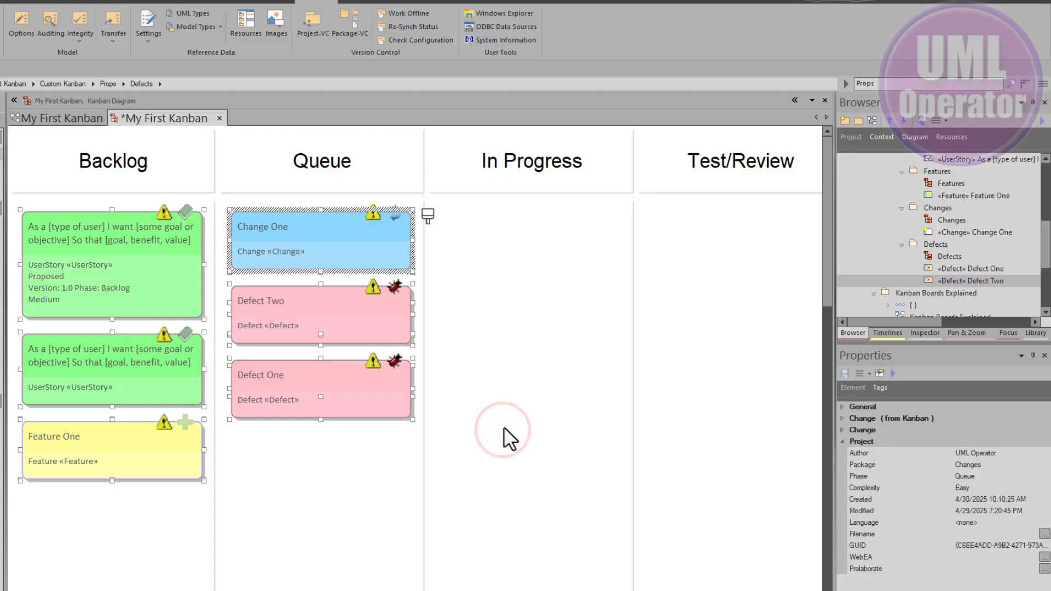
Configure the selected cards' Info View to also show Status, Version, Phase and Priority, and to leave out Notes
right_click(315, 248)
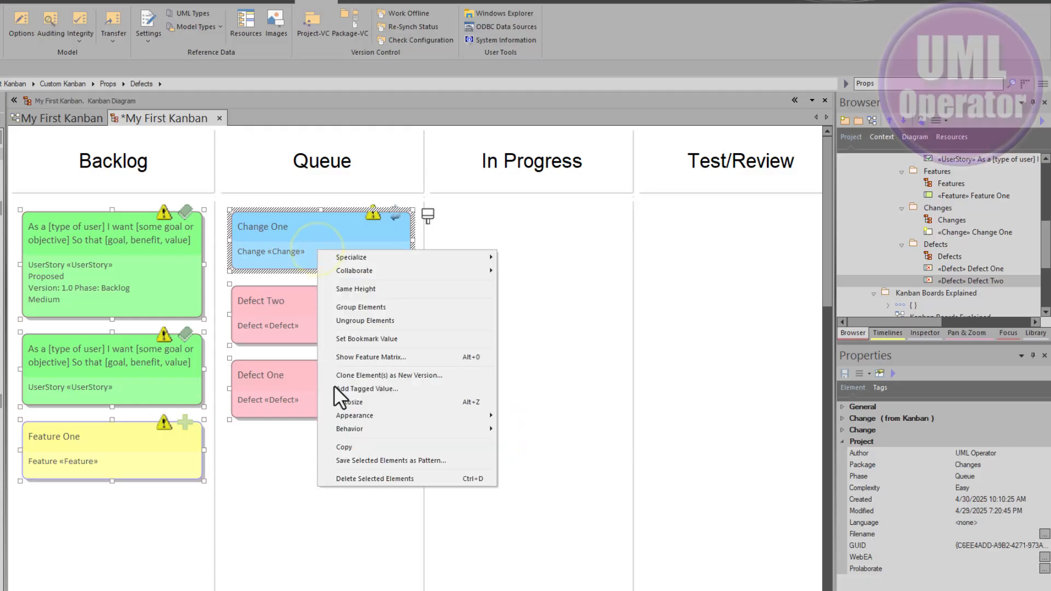
mouse_move(372, 415)
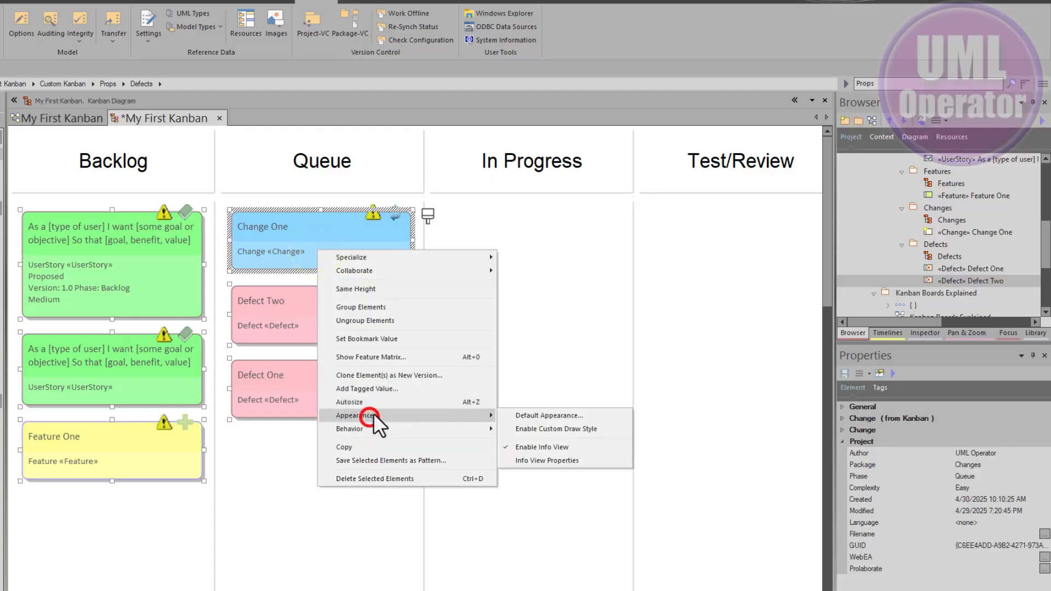
click(535, 462)
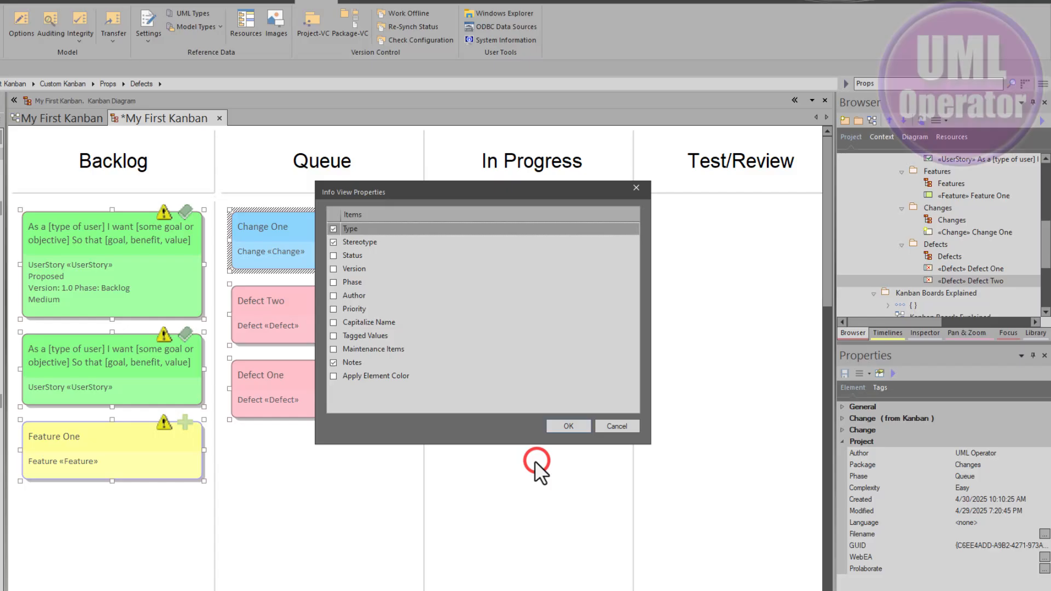
click(333, 255)
click(334, 269)
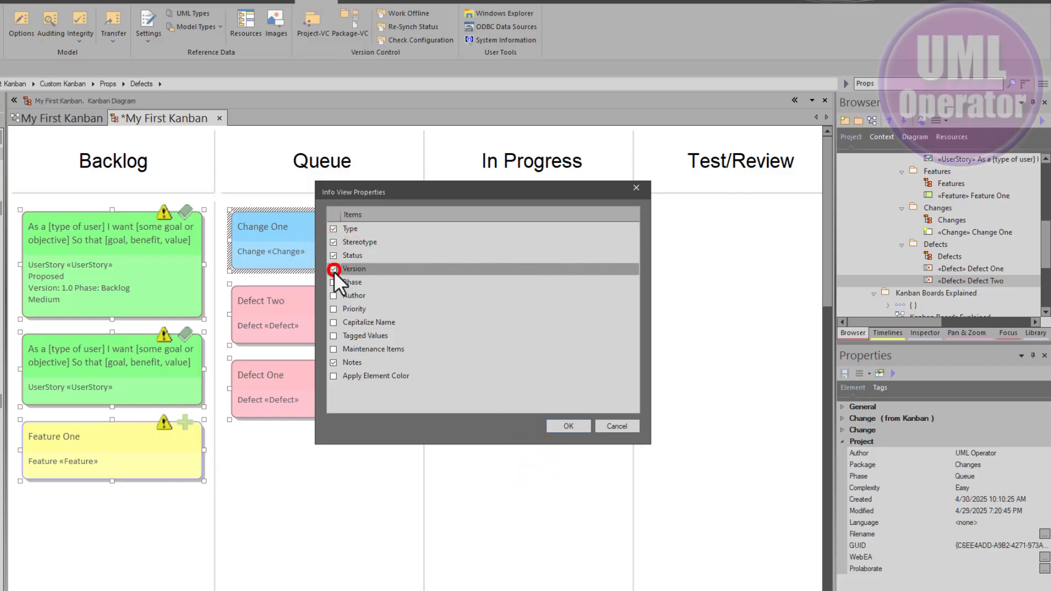
click(332, 281)
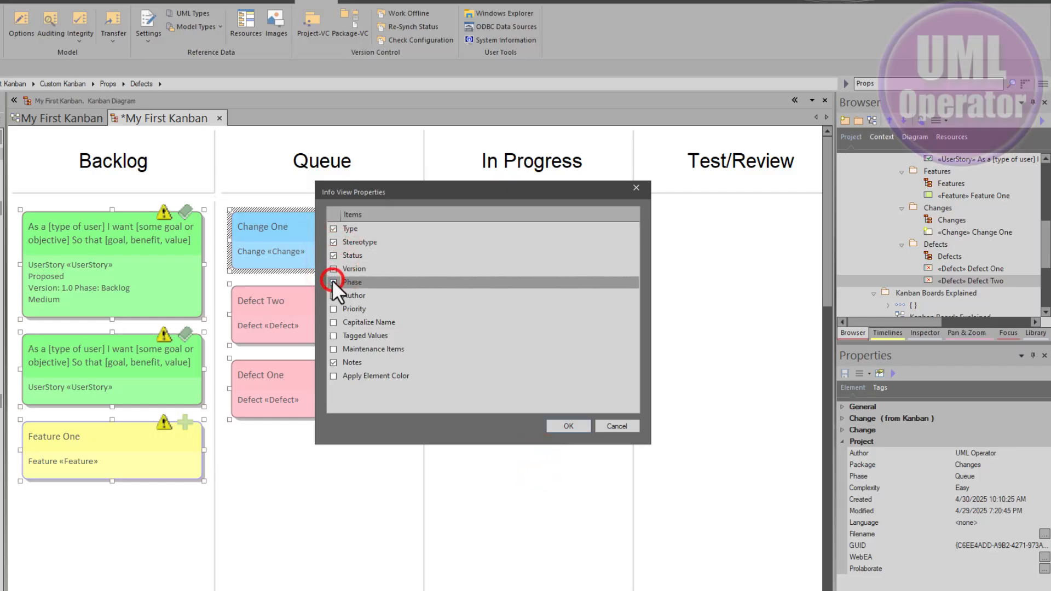
click(333, 309)
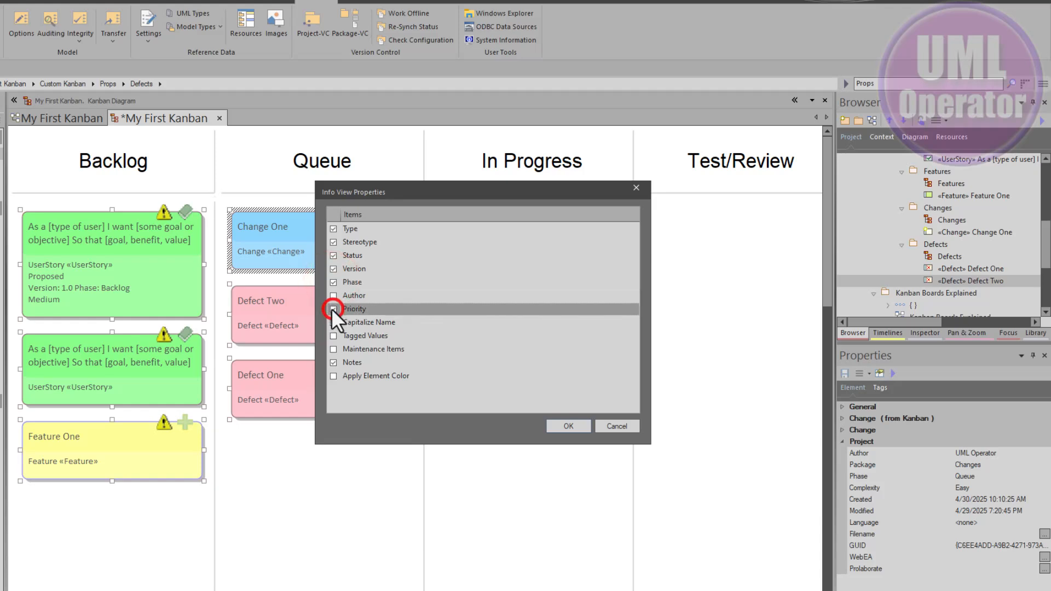
click(333, 363)
click(581, 425)
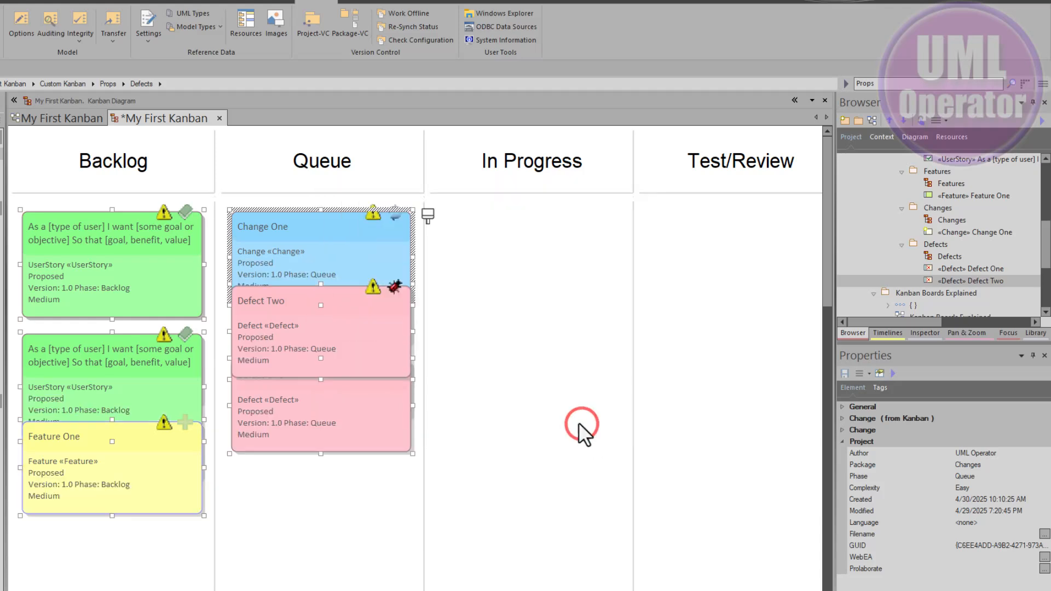
Rearrange the overlapping cards in the Queue and Backlog lanes so they stack separately, and save the diagram
drag(369, 480, 274, 254)
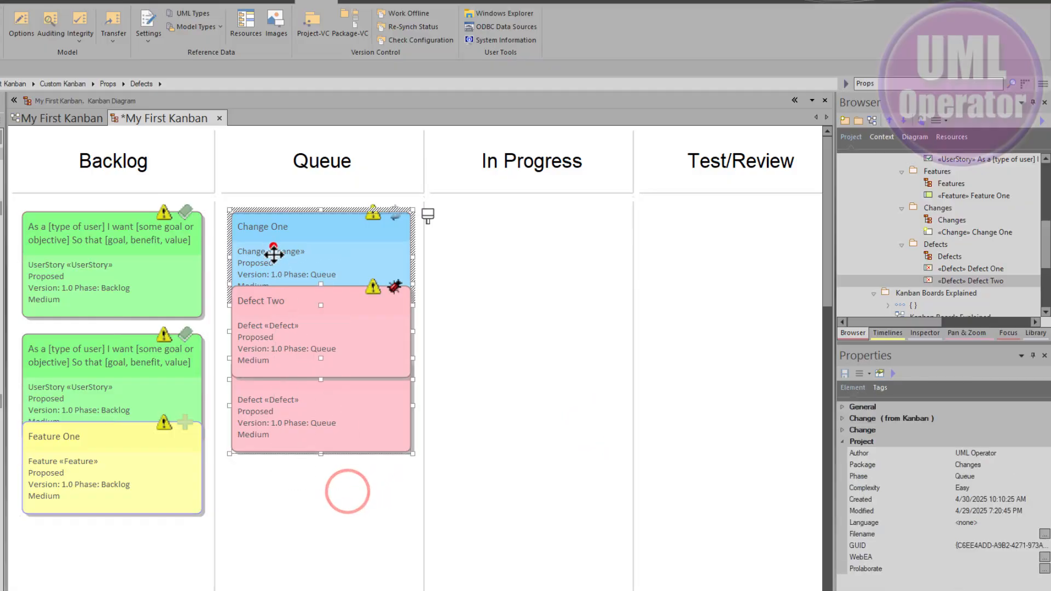
click(271, 466)
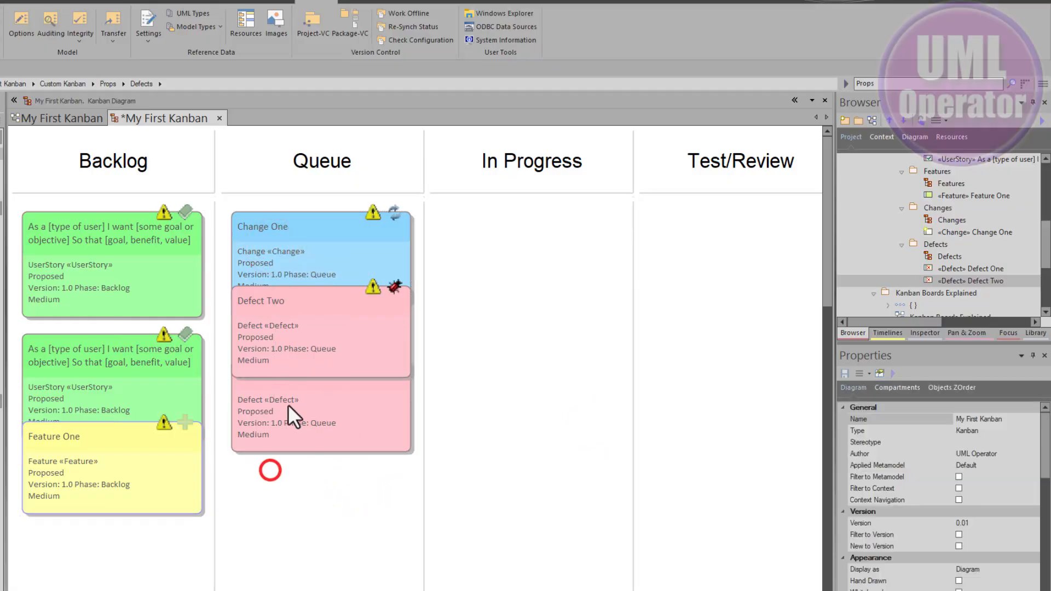
click(294, 329)
drag(159, 456, 159, 491)
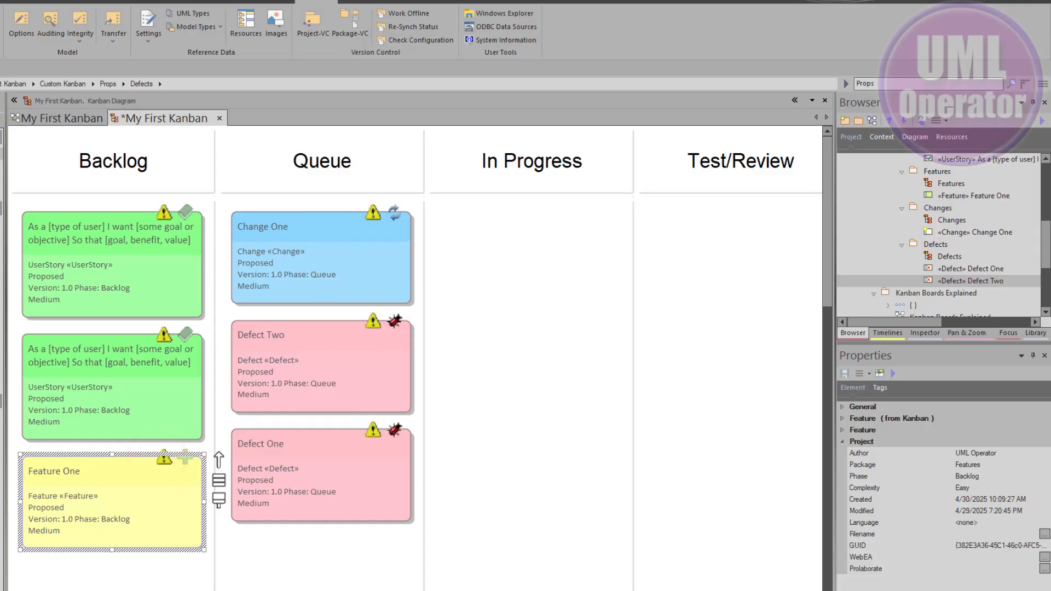
key(ctrl+s)
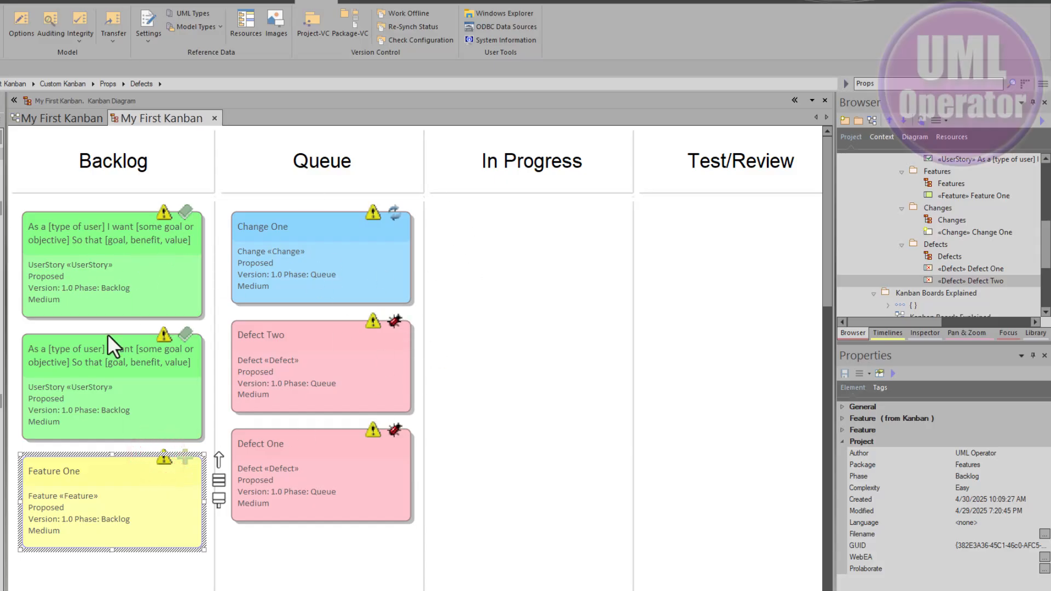
Move the first user story card from Backlog to the In Progress lane
drag(126, 287, 560, 271)
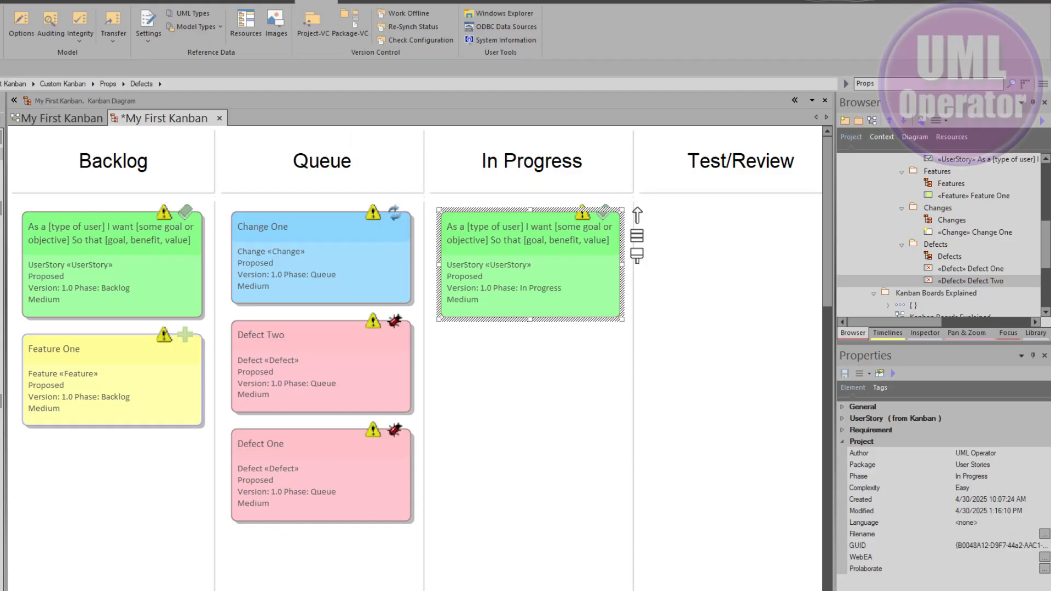
scroll(410, 356, right, 10)
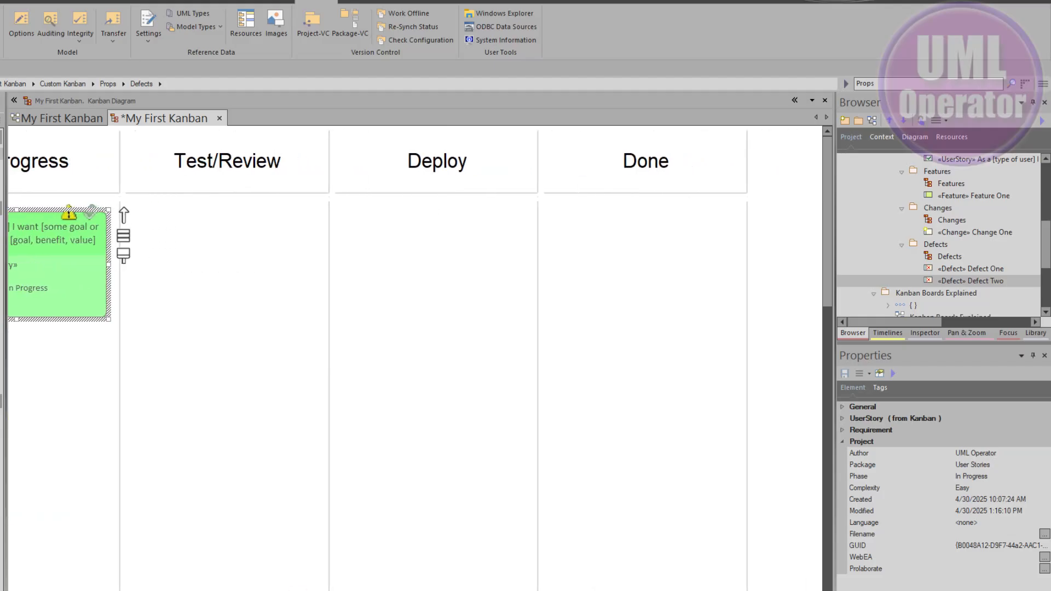
Move the Feature One card from the Backlog lane to the Queue lane
scroll(411, 356, left, 10)
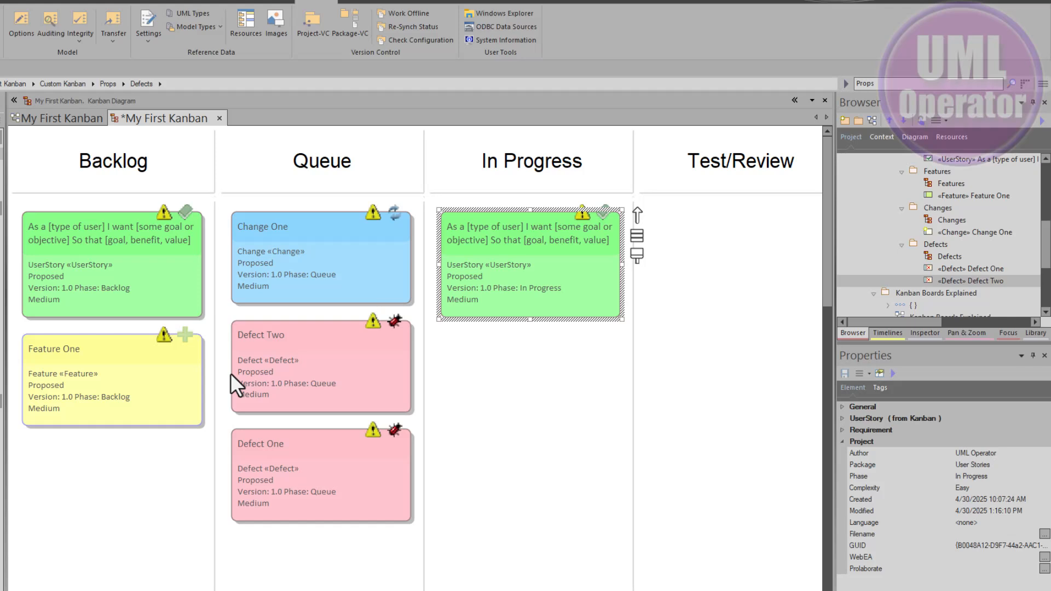
drag(102, 394, 305, 334)
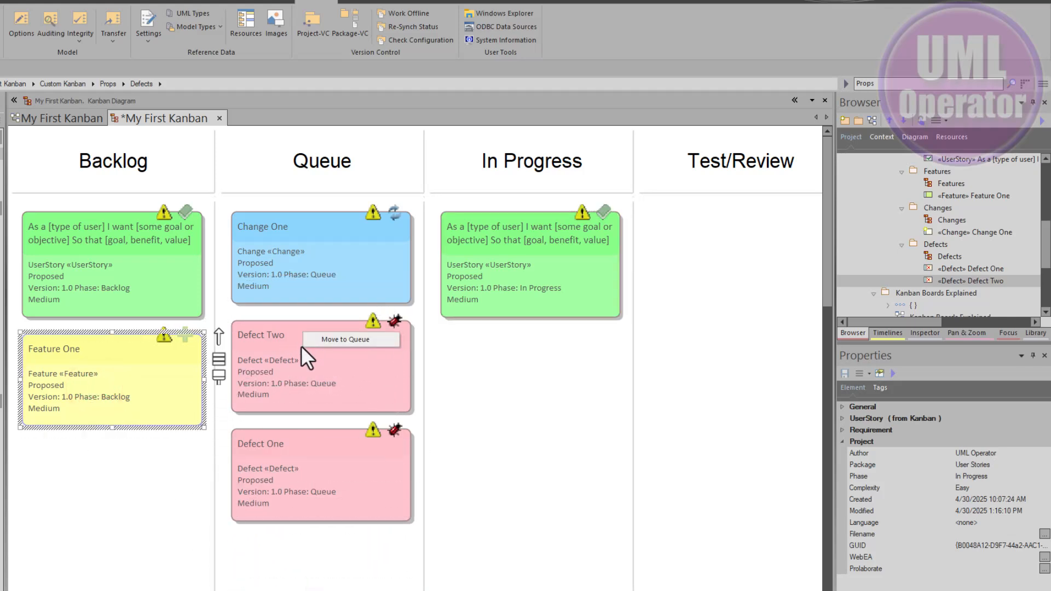
click(325, 339)
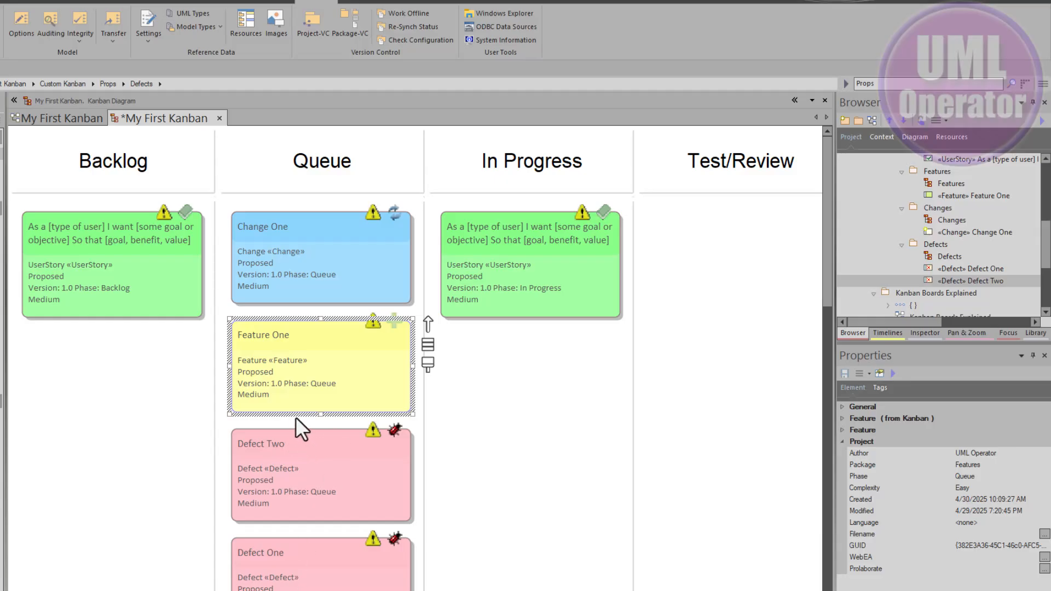
Move the Feature One and Defect One cards from the Queue lane to In Progress
drag(296, 360, 498, 373)
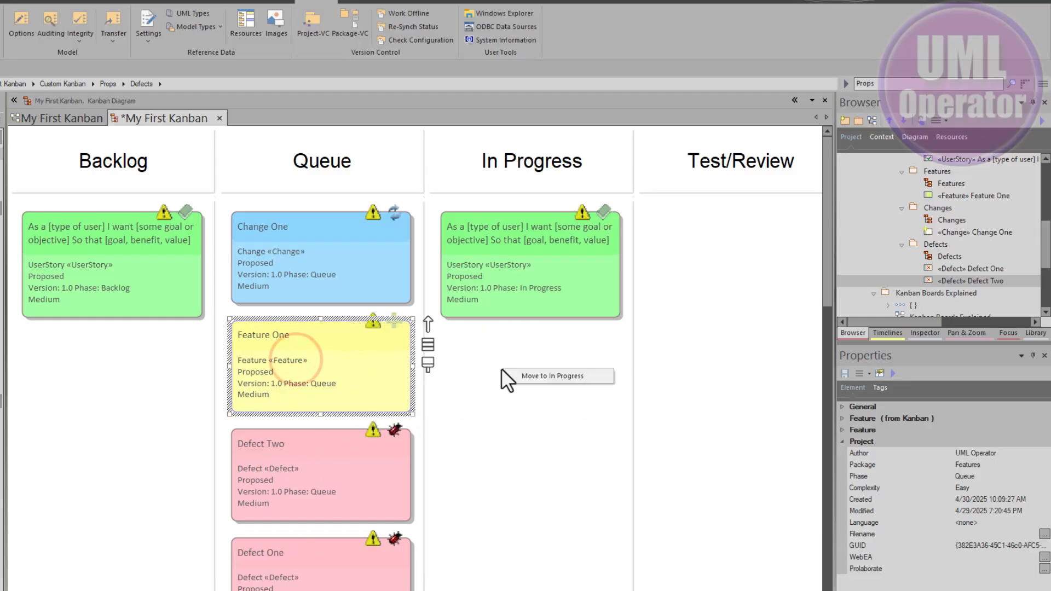
click(538, 380)
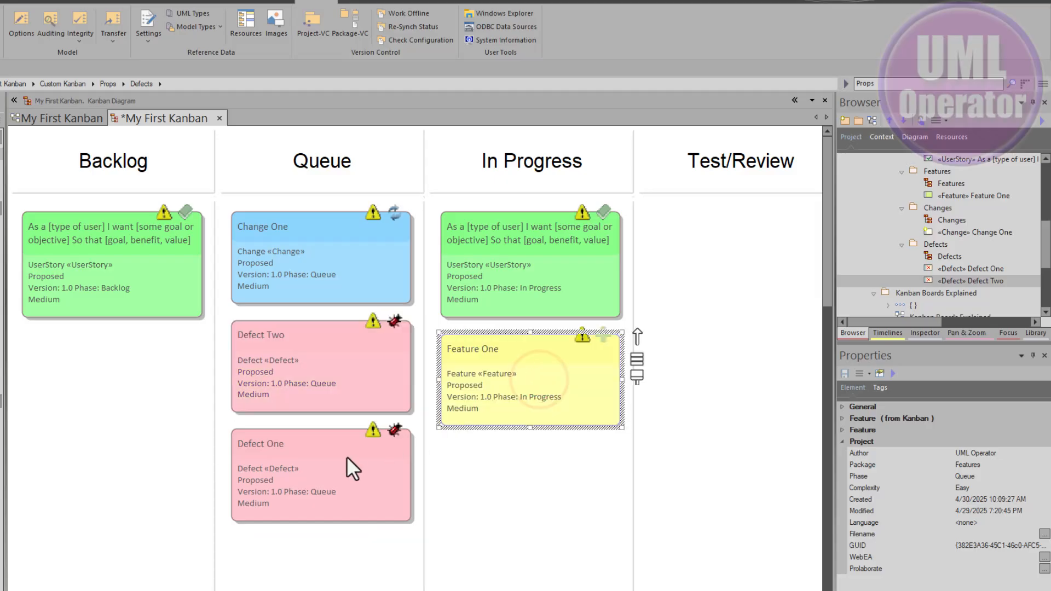
drag(345, 456, 565, 469)
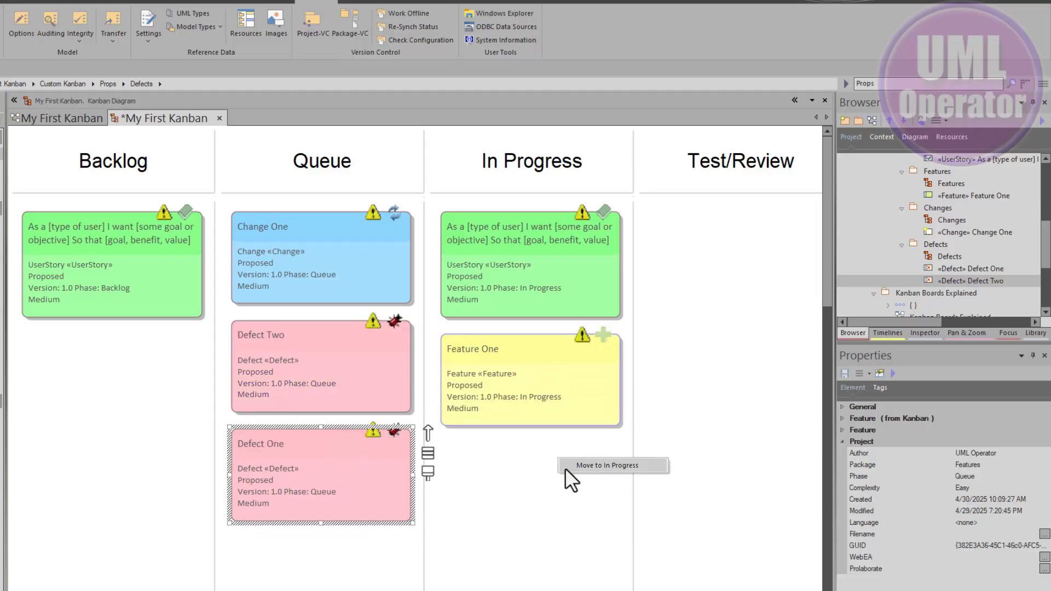
click(590, 464)
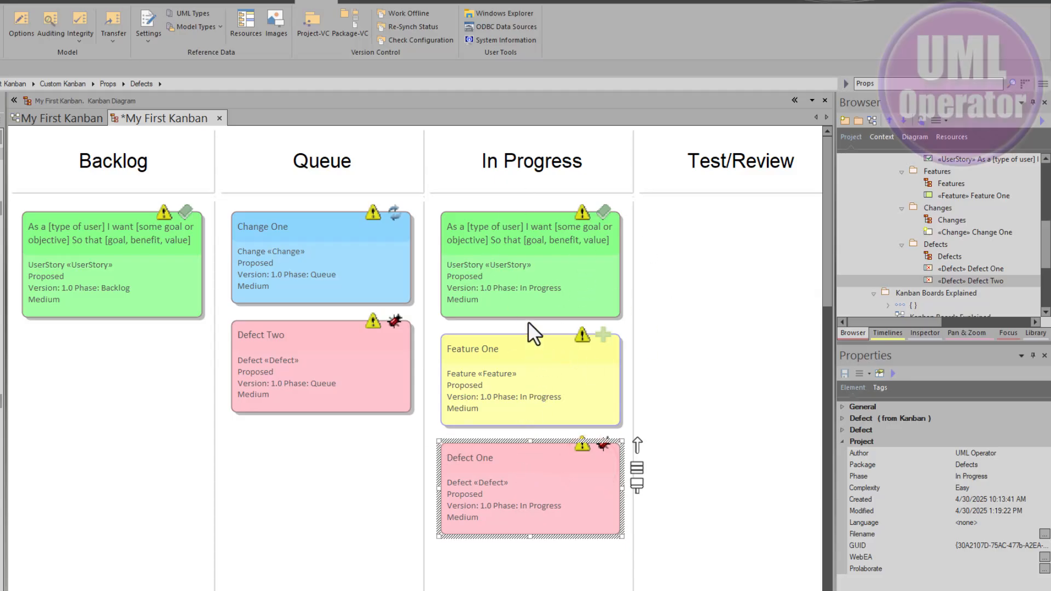
Move the Feature One and Defect One cards from In Progress to the Test/Review lane
drag(505, 273, 706, 264)
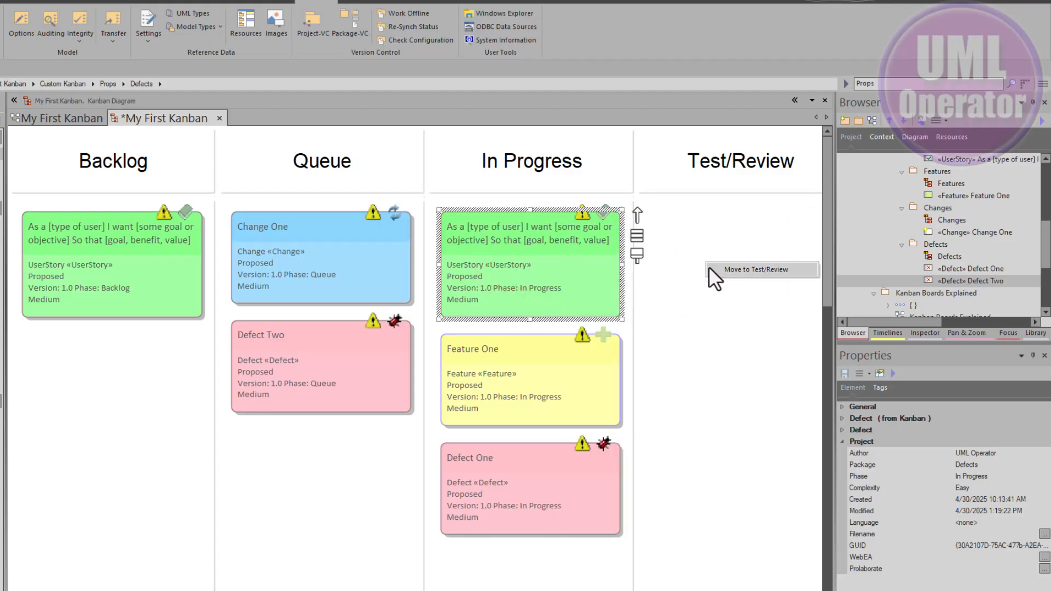
drag(546, 360, 740, 247)
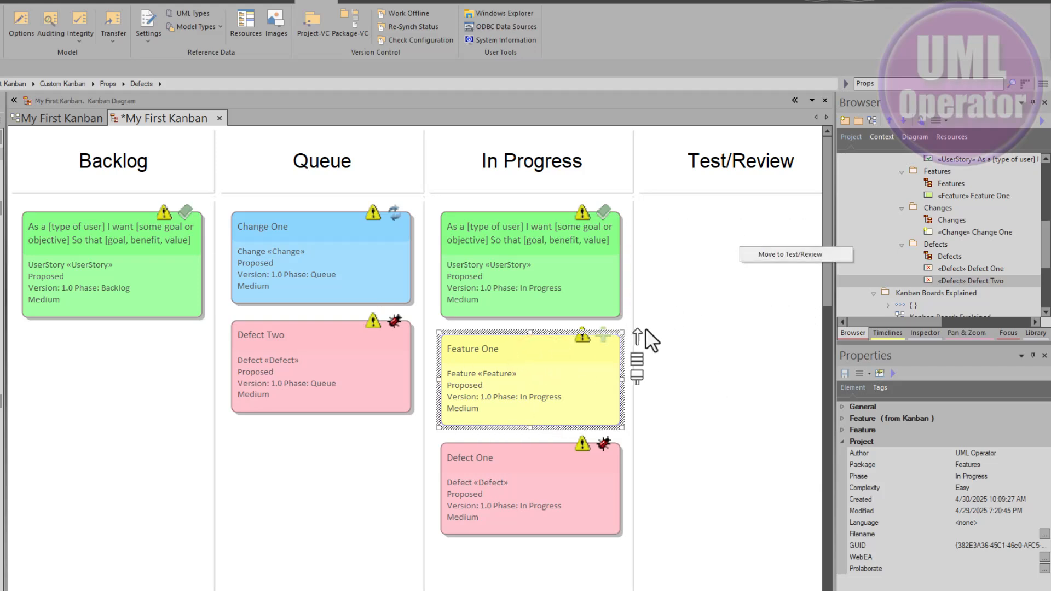
click(779, 255)
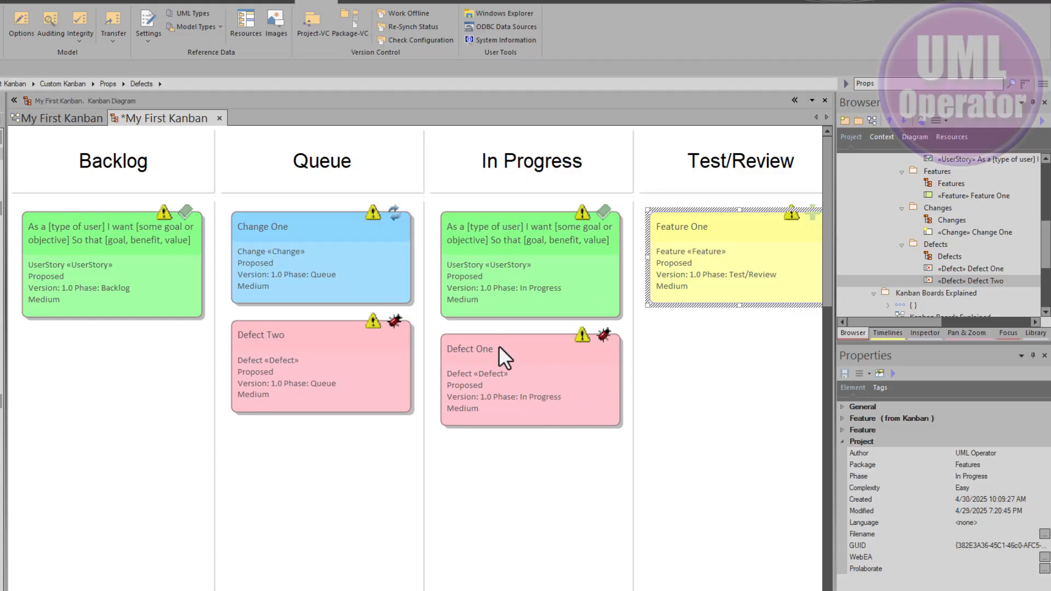
drag(498, 363, 707, 350)
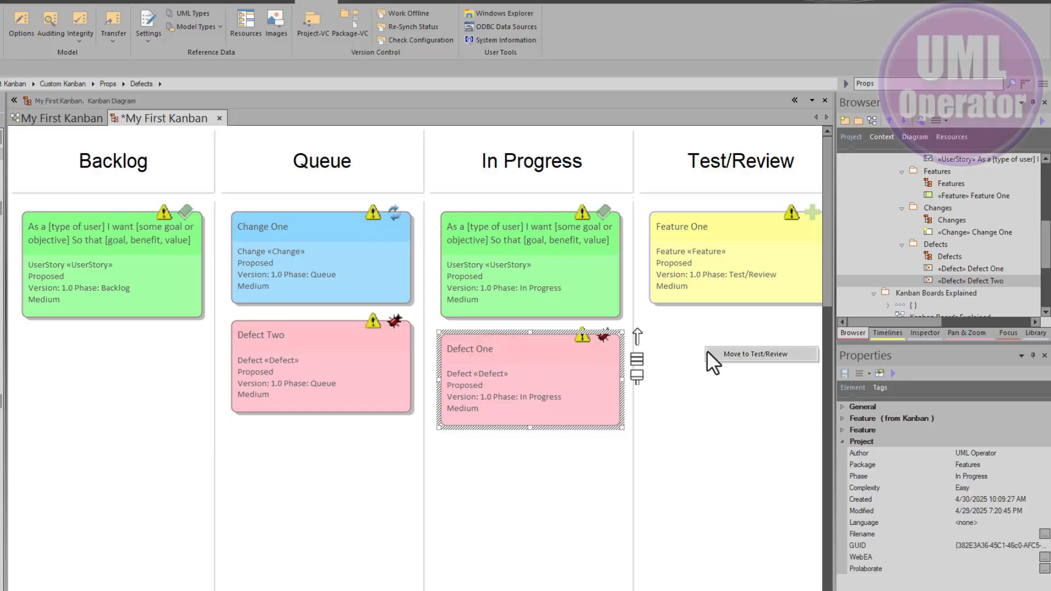
click(725, 351)
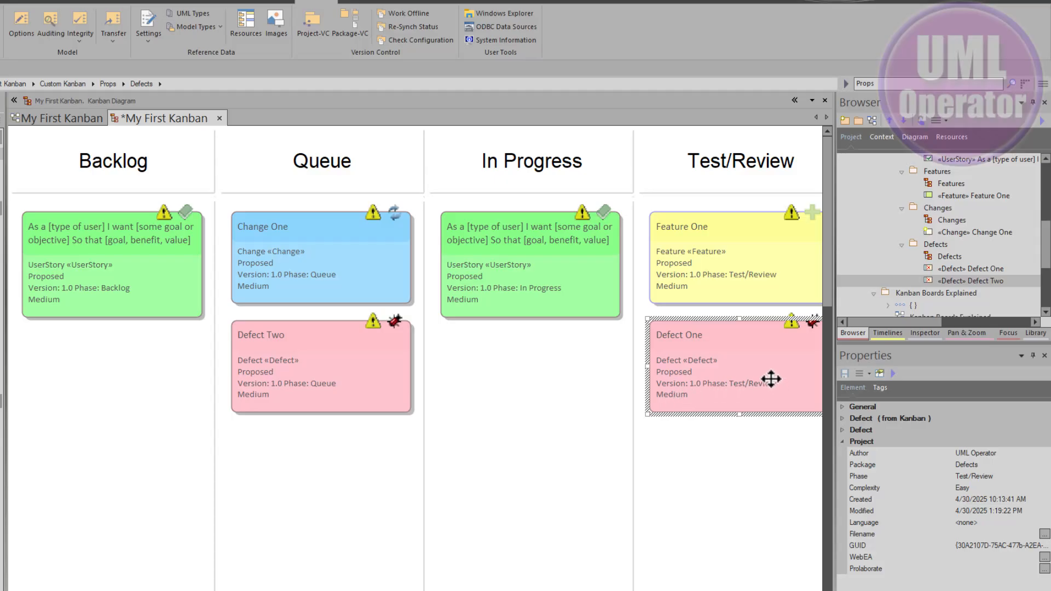
Check the Phase property of the Feature One card in the Test/Review lane, and close its properties without changes
click(532, 289)
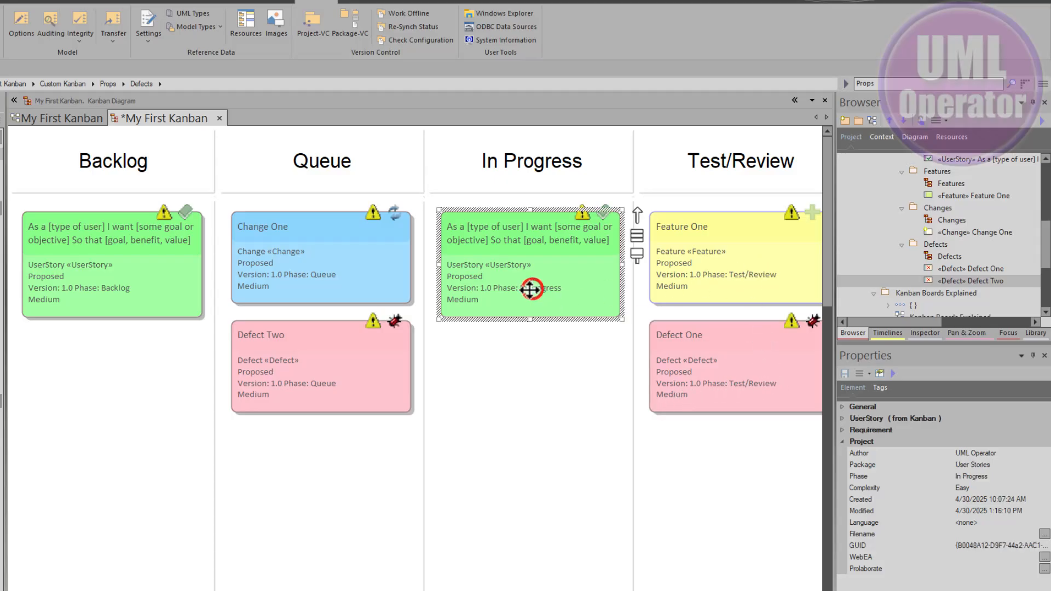
double_click(699, 252)
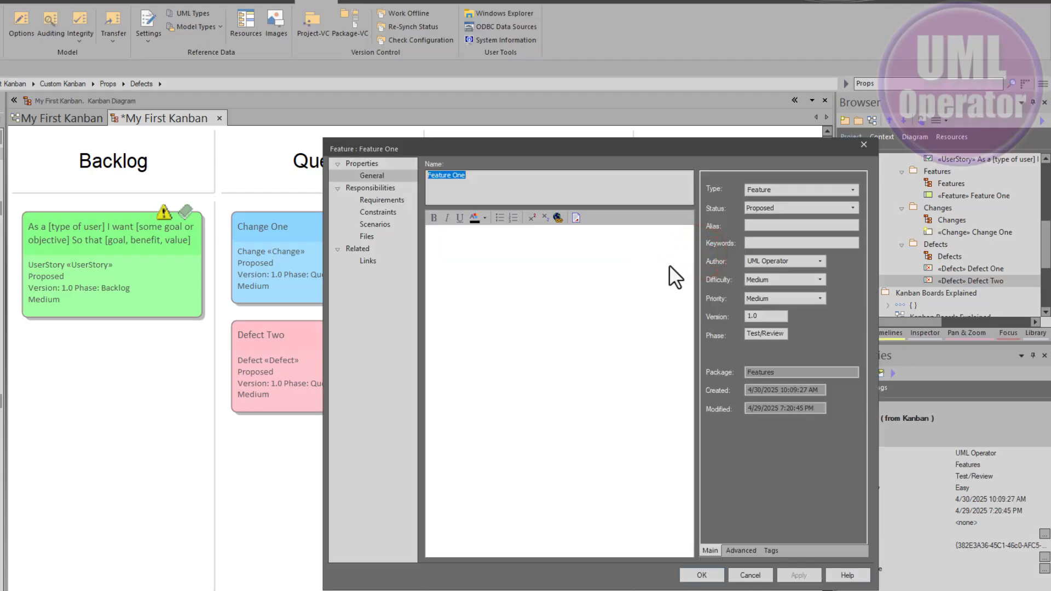
click(745, 333)
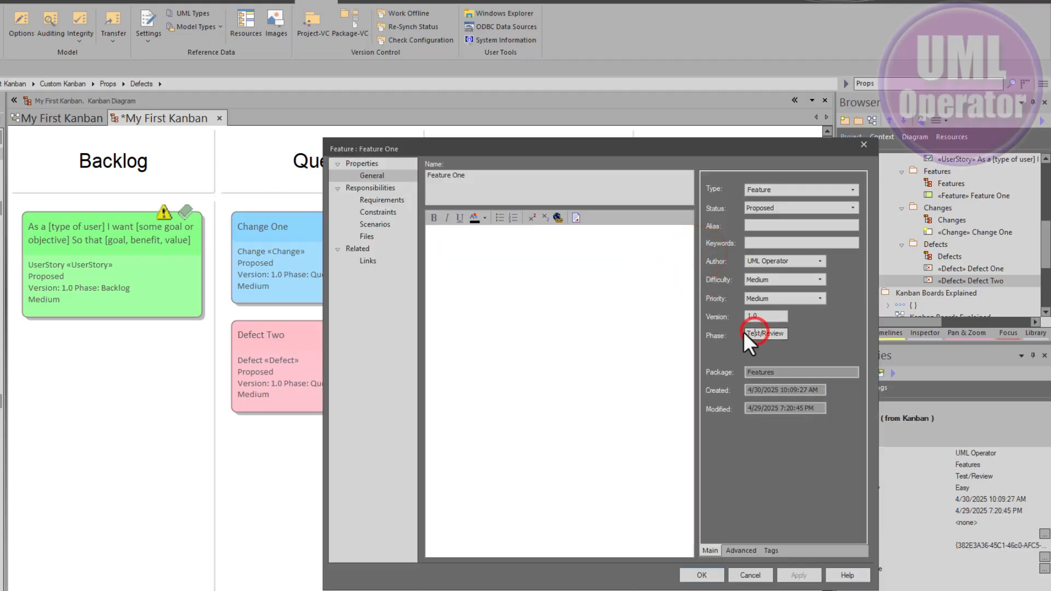
click(751, 576)
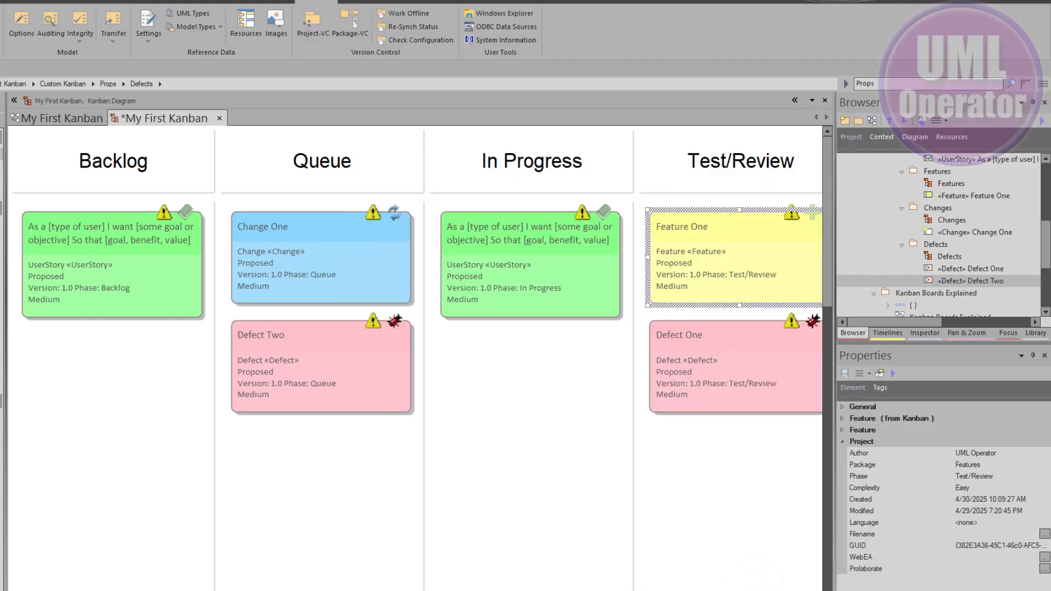
Move the Defect One card from Test/Review to Done, and the Feature One card from Test/Review to Deploy
scroll(446, 380, right, 5)
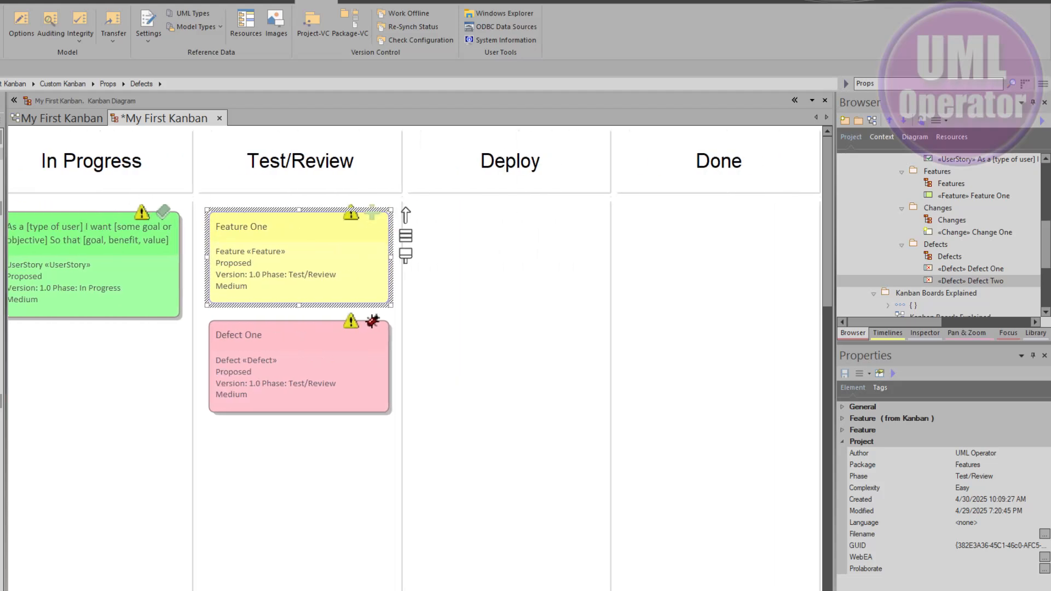
click(248, 343)
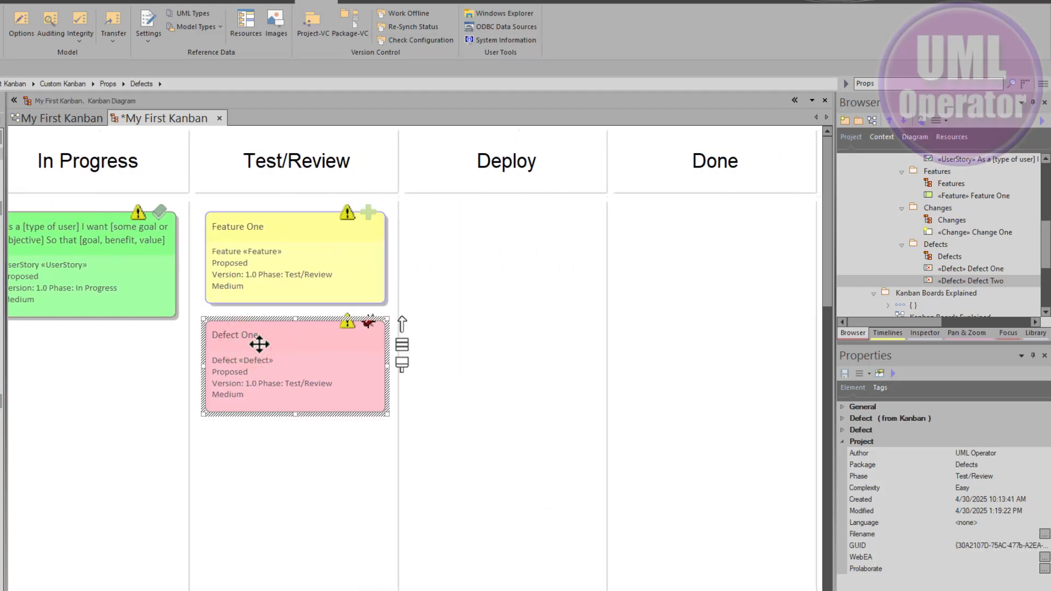
drag(260, 344, 685, 234)
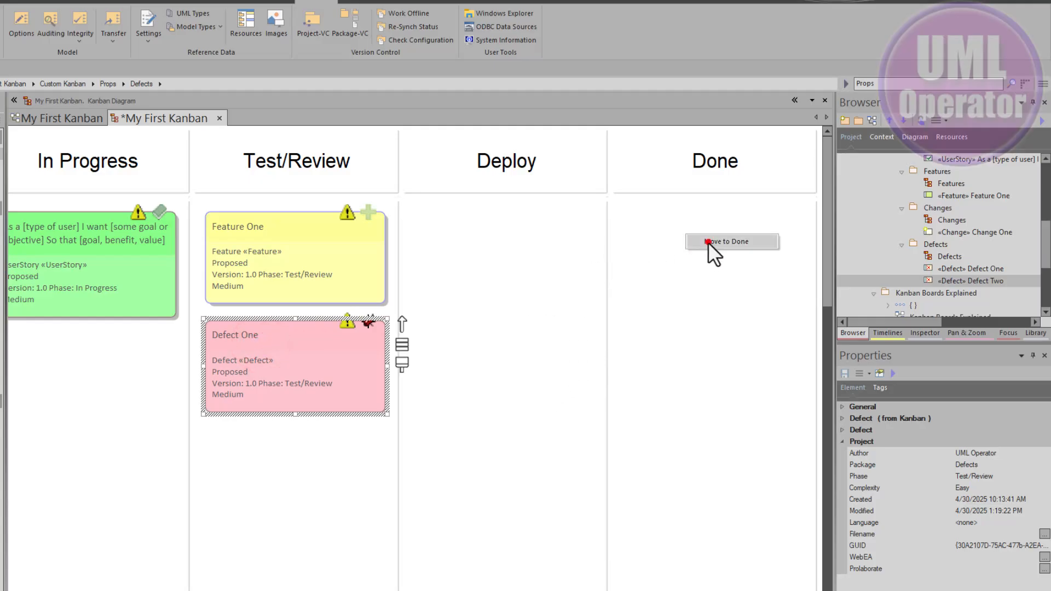
click(708, 242)
drag(259, 252, 461, 253)
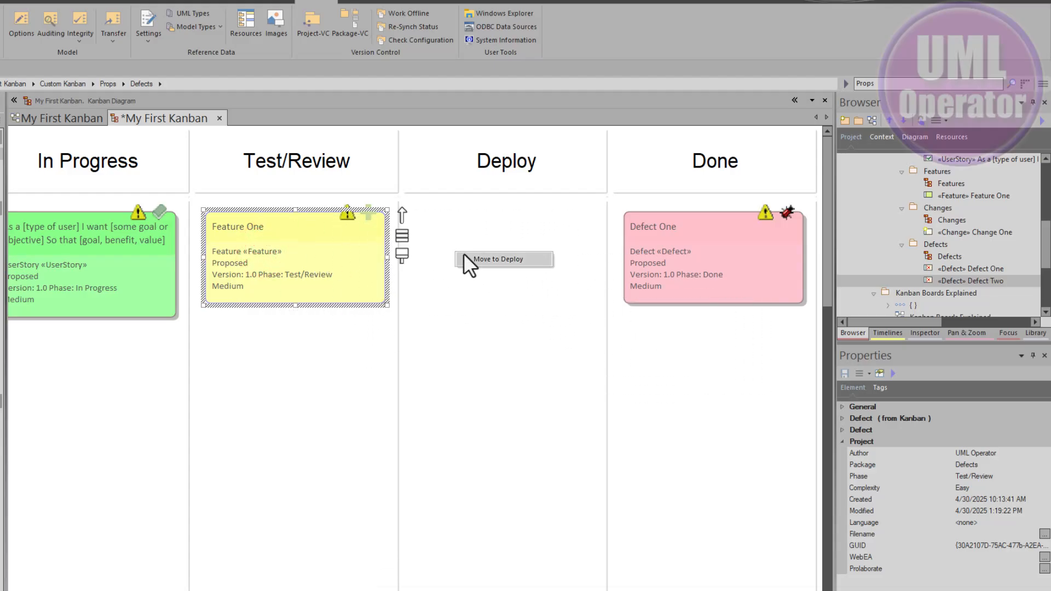
click(471, 257)
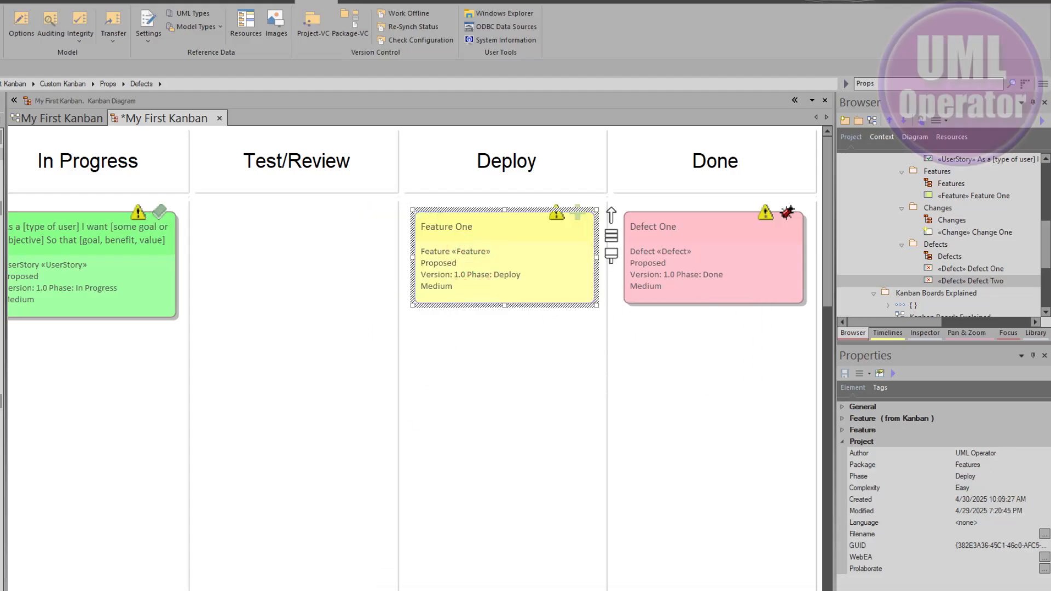
click(264, 590)
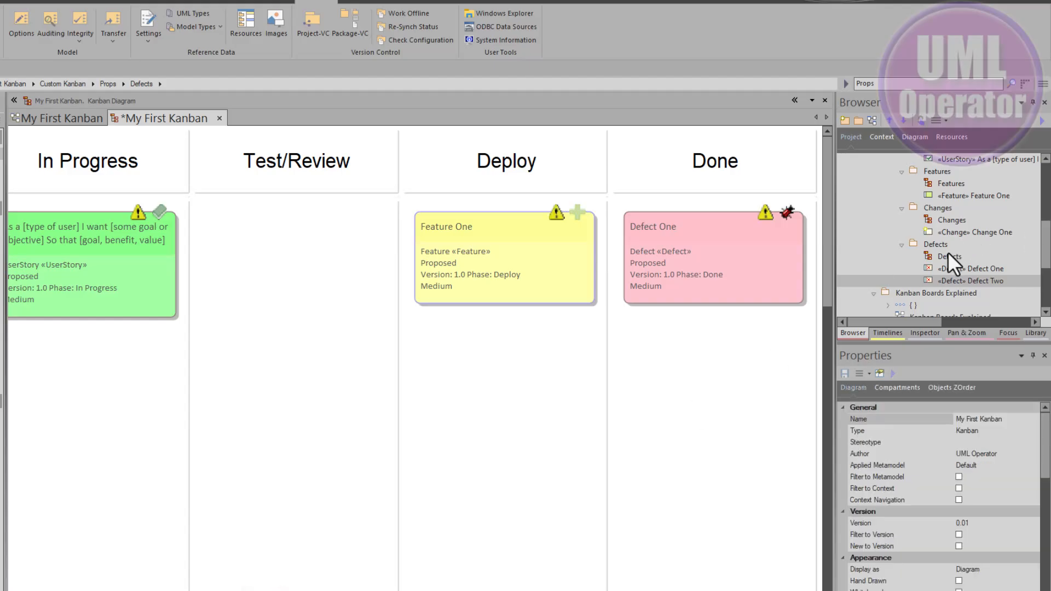
Open the Features diagram and check Feature One's Phase property there, closing its properties without changes
double_click(953, 182)
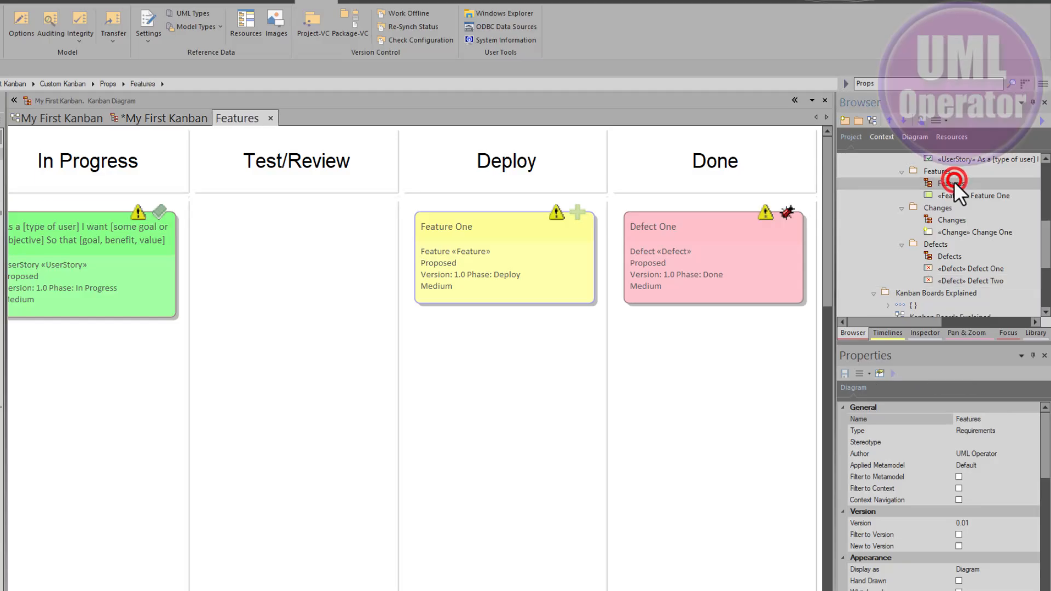
double_click(103, 180)
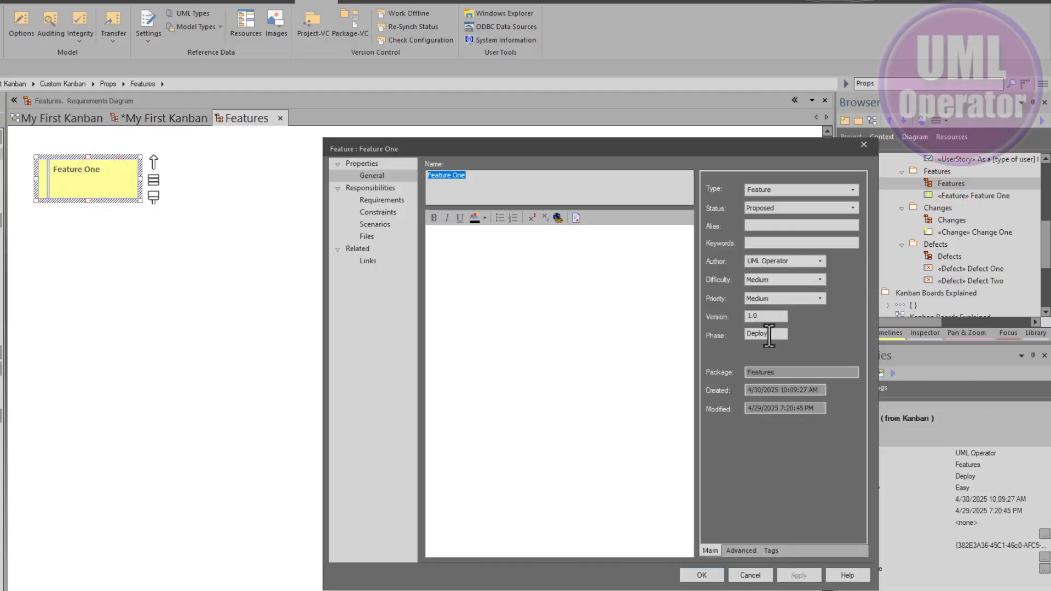
click(766, 335)
double_click(764, 335)
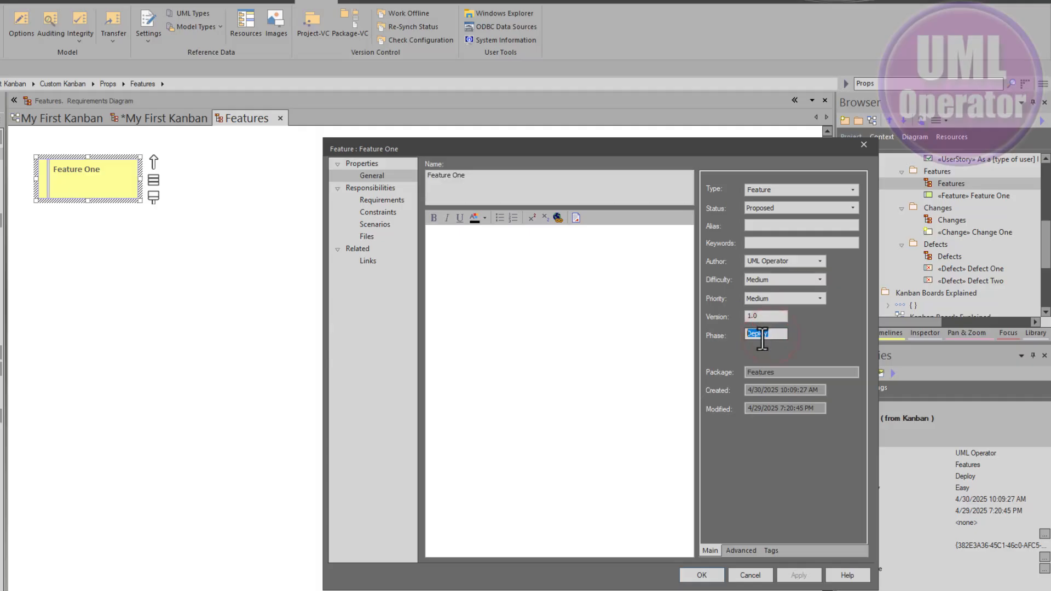
click(749, 575)
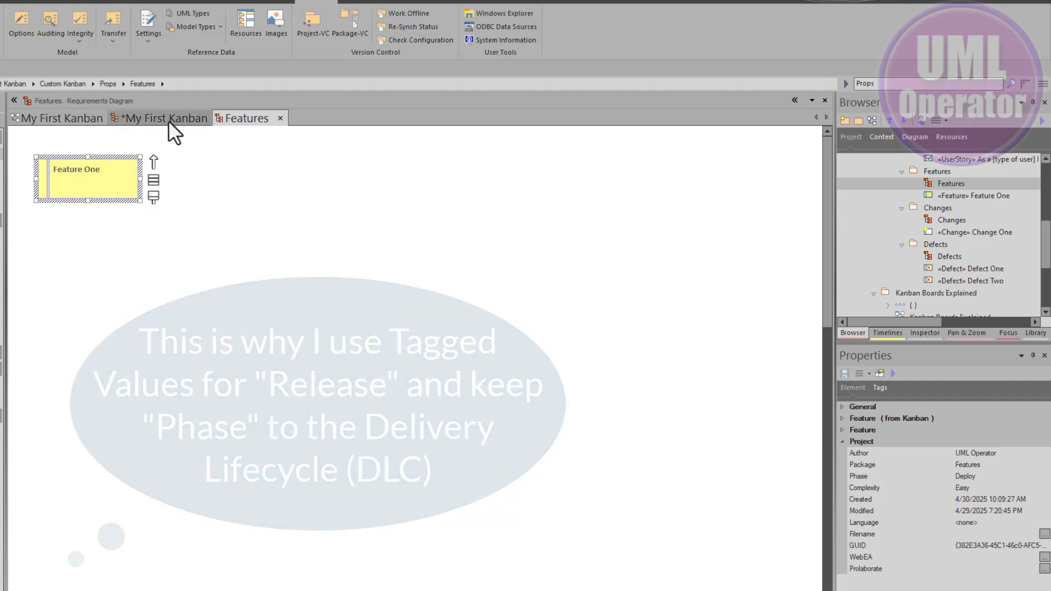
Return to the My First Kanban board and zoom out until all lanes from Backlog to Done fit in view
click(167, 118)
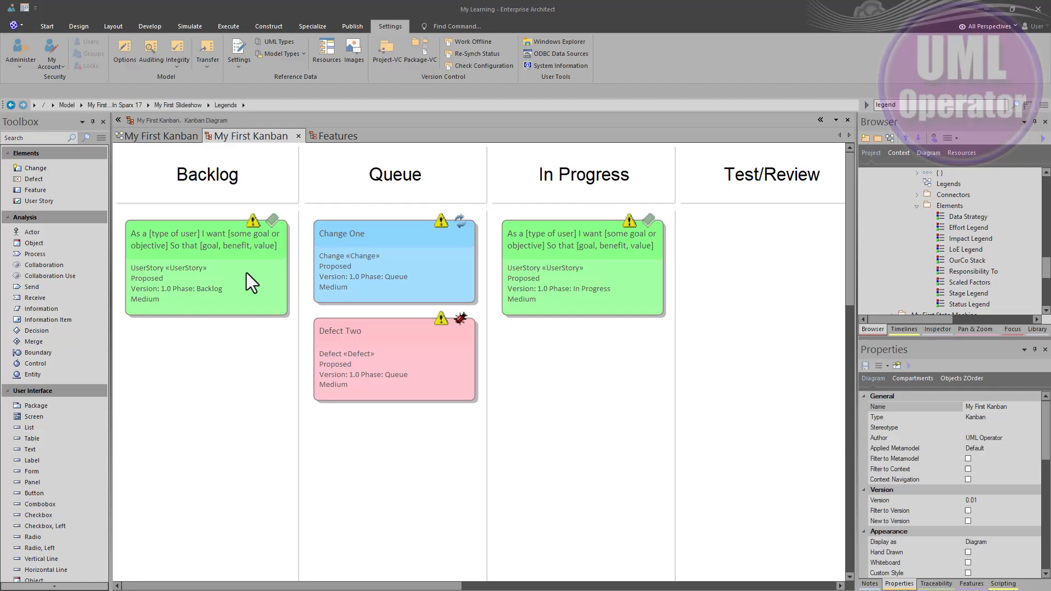
click(244, 269)
scroll(241, 270, down, 2)
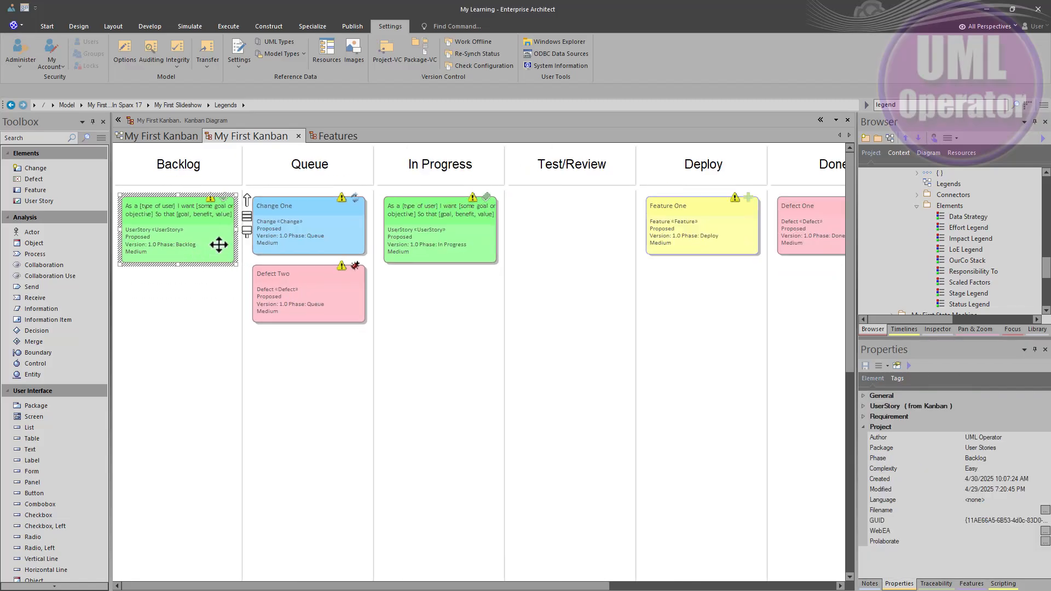
scroll(214, 240, down, 1)
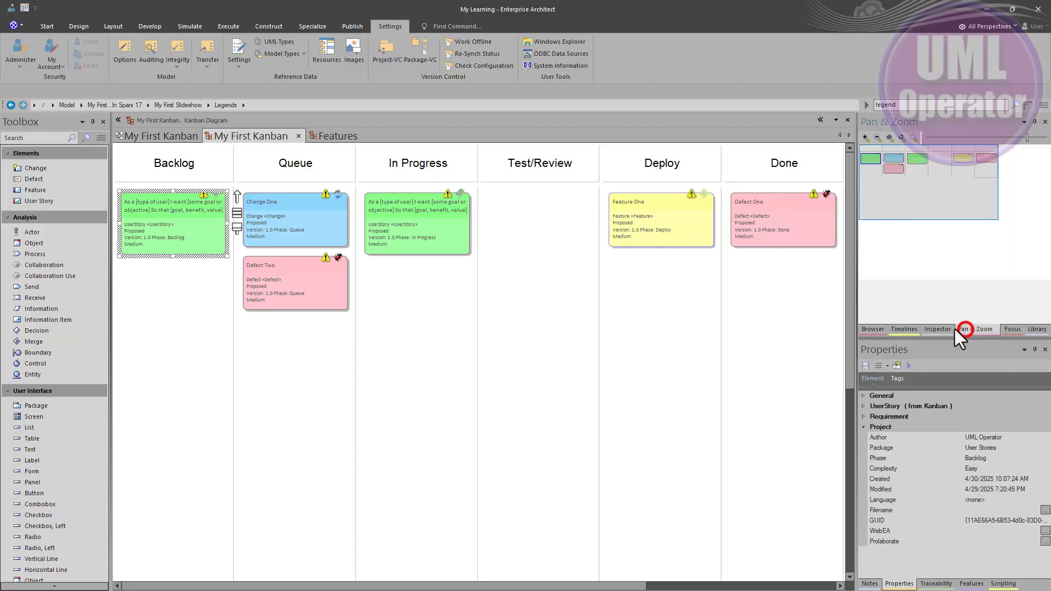
click(875, 330)
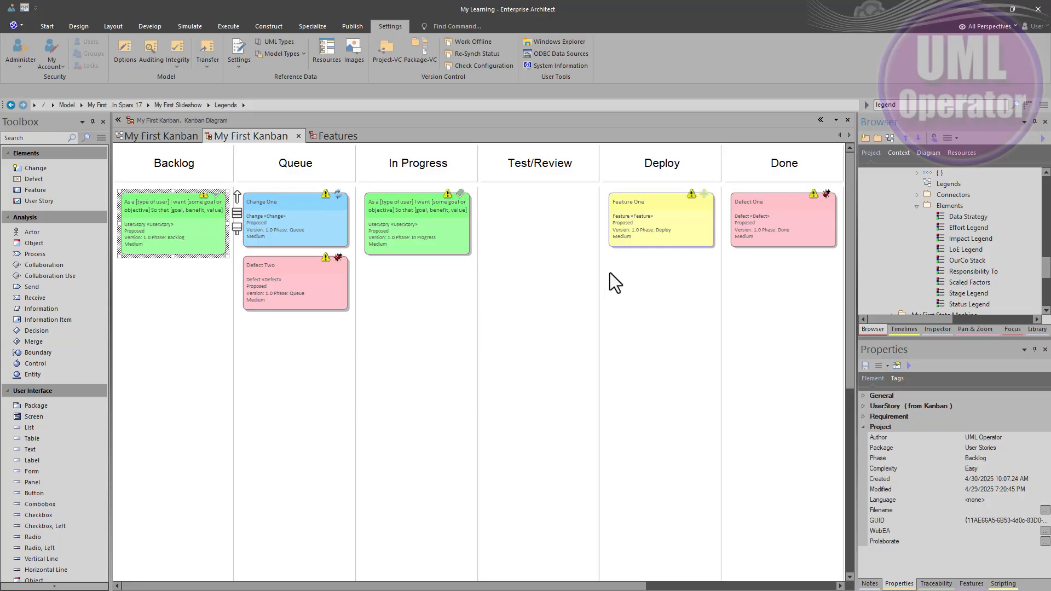
Review the color choices for the Backlog lane in the board's Kanban settings, and close the settings without changes
right_click(507, 291)
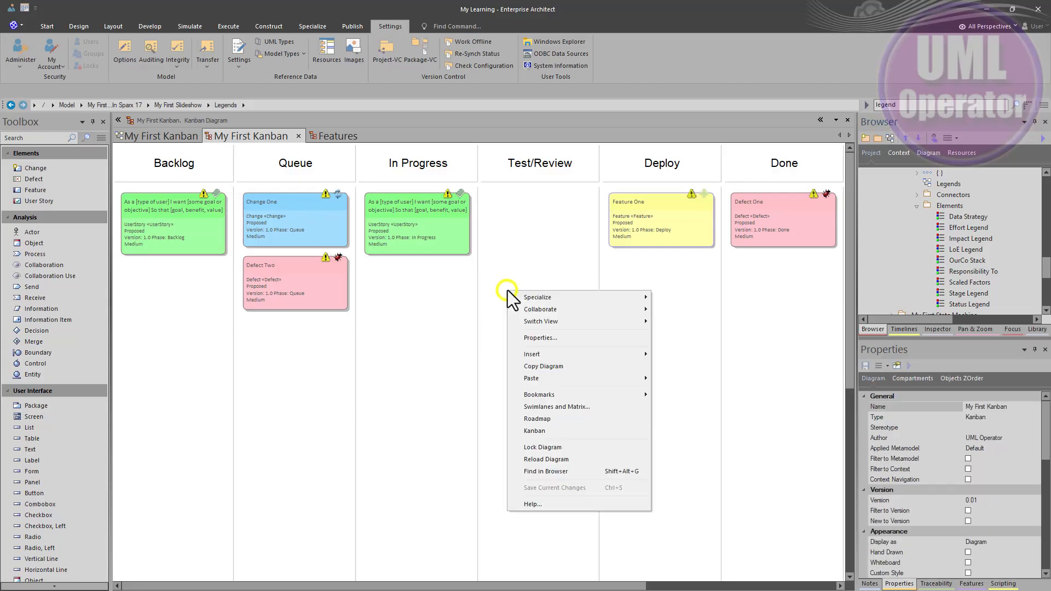
click(564, 430)
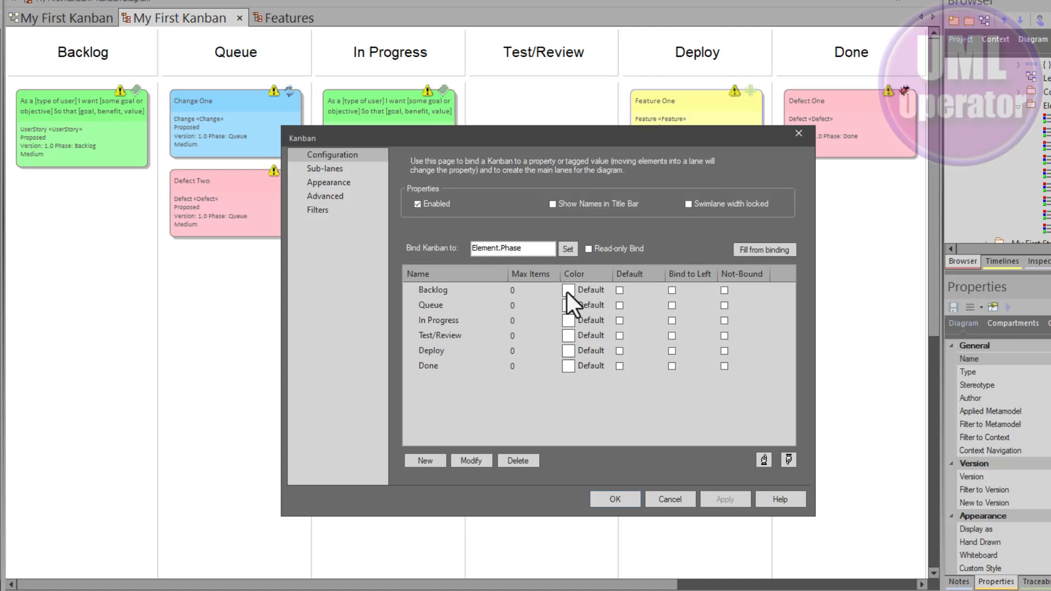
click(583, 291)
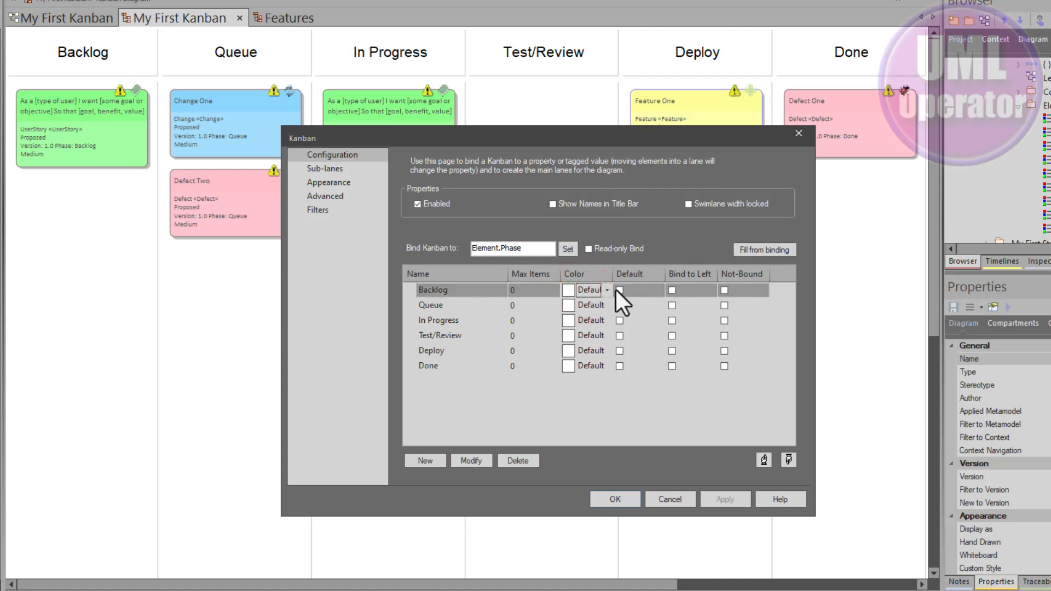
click(605, 290)
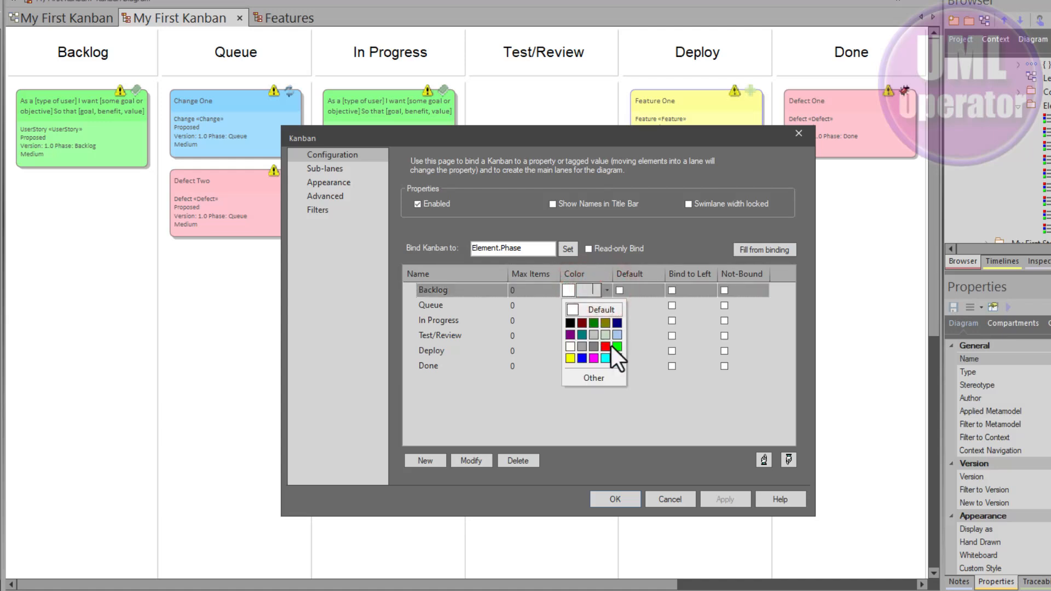
click(595, 377)
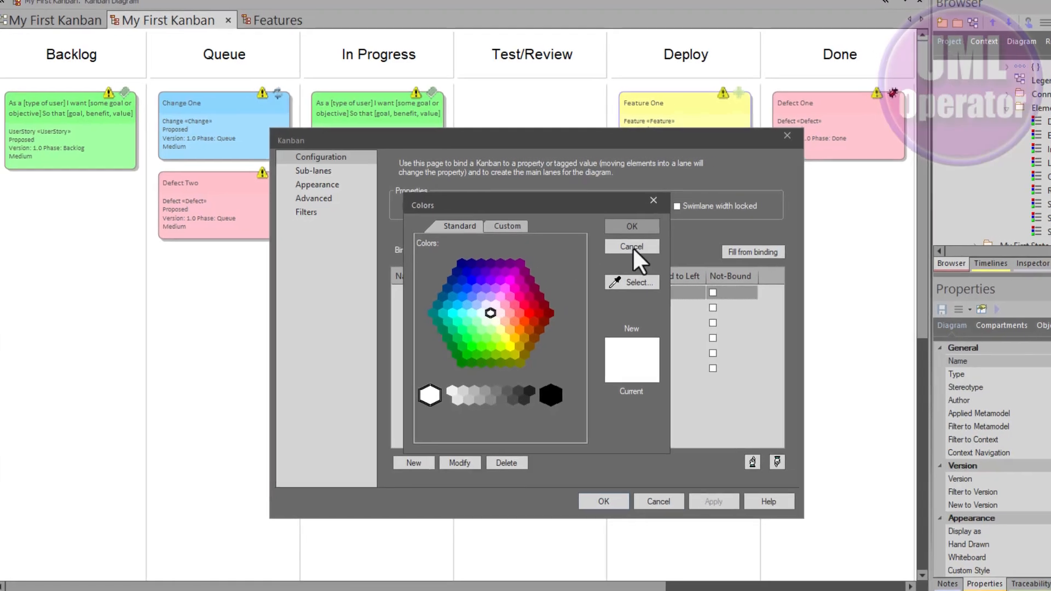
click(643, 244)
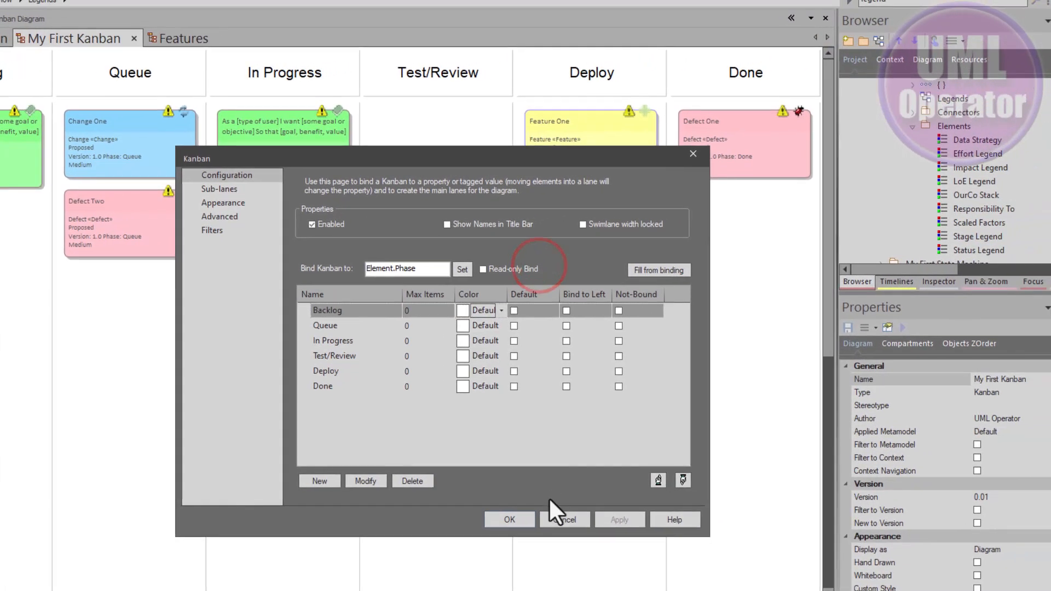
click(559, 520)
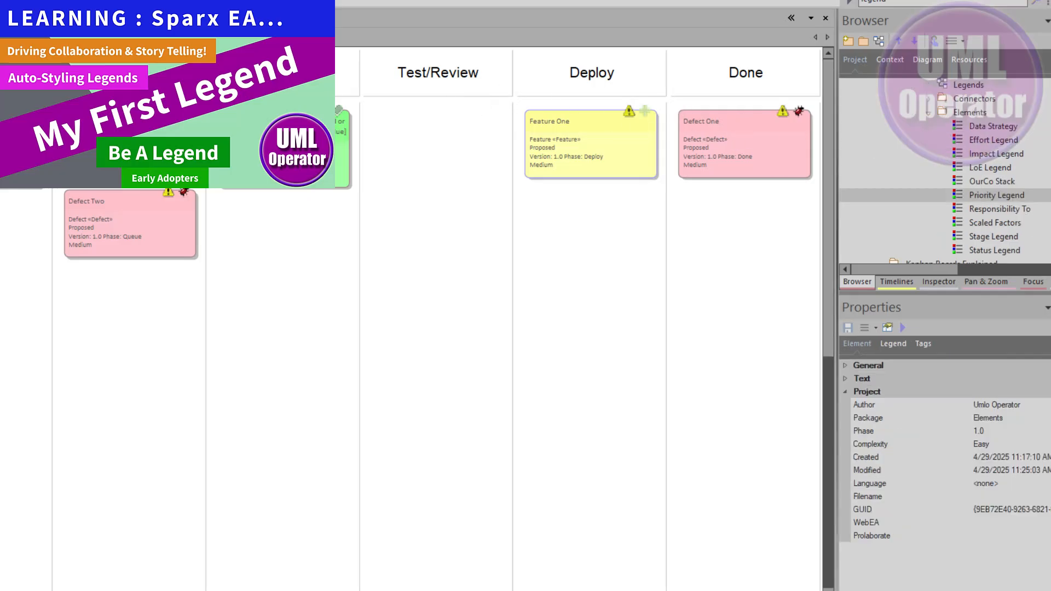
Place the Priority Legend from the Legends Elements package in the Done lane beneath the Defect One card
drag(1007, 196, 724, 251)
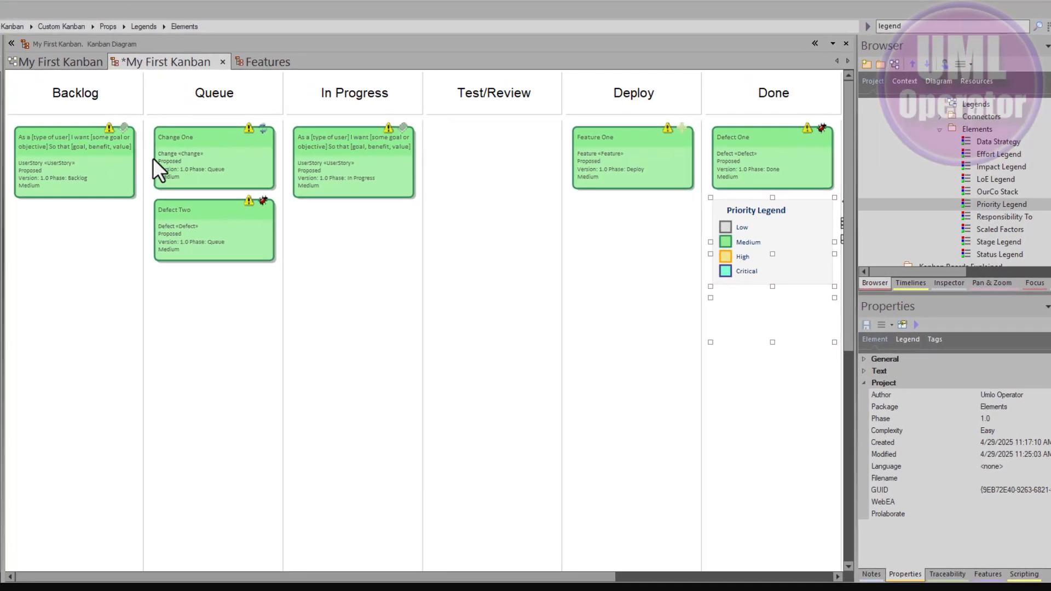
click(758, 363)
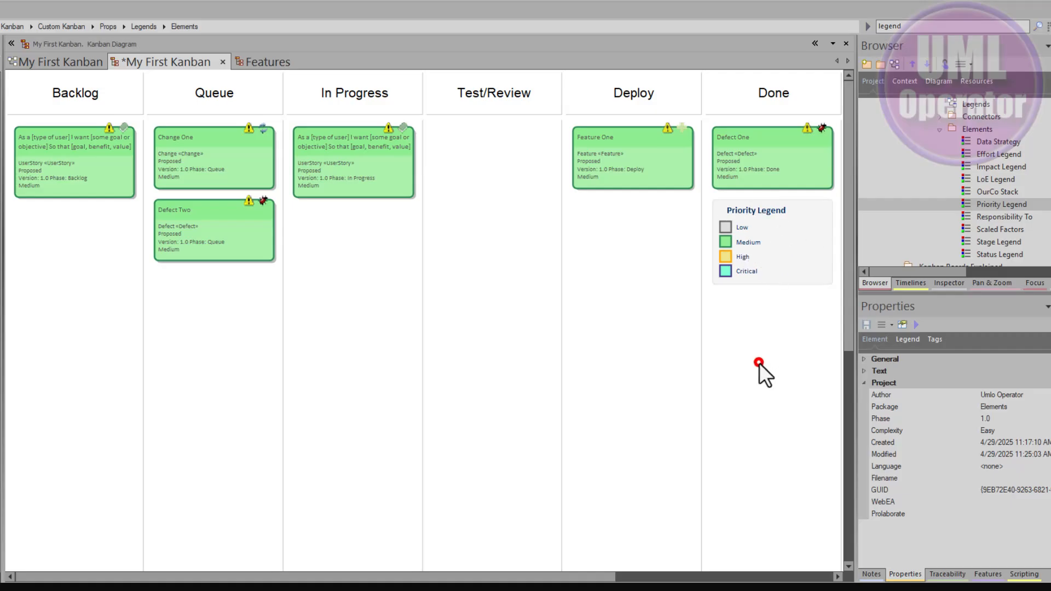
click(771, 282)
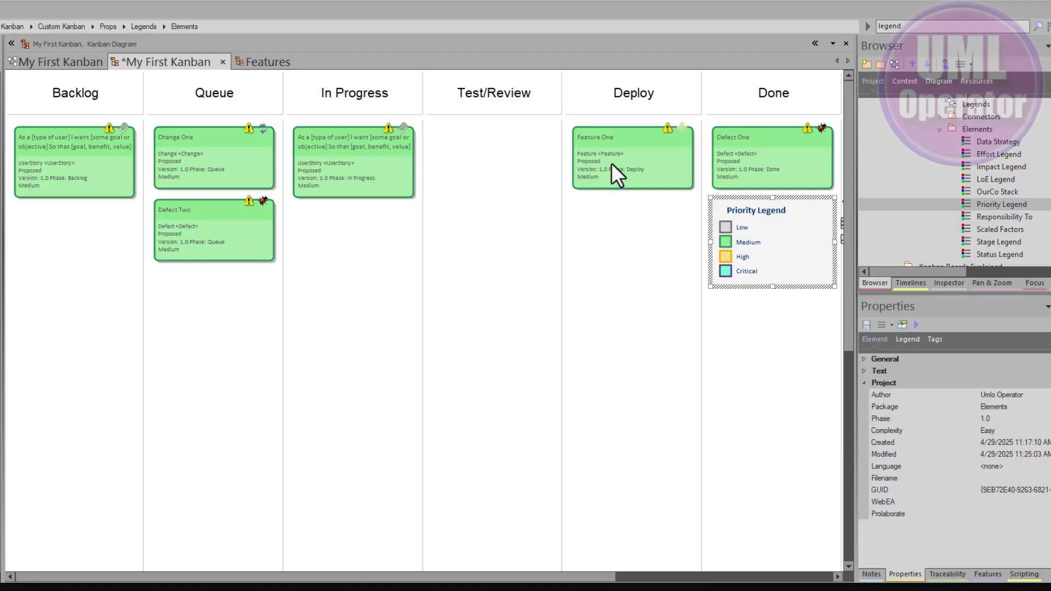
Set the priority of the Feature One card in the Deploy lane to High
scroll(612, 164, up, 5)
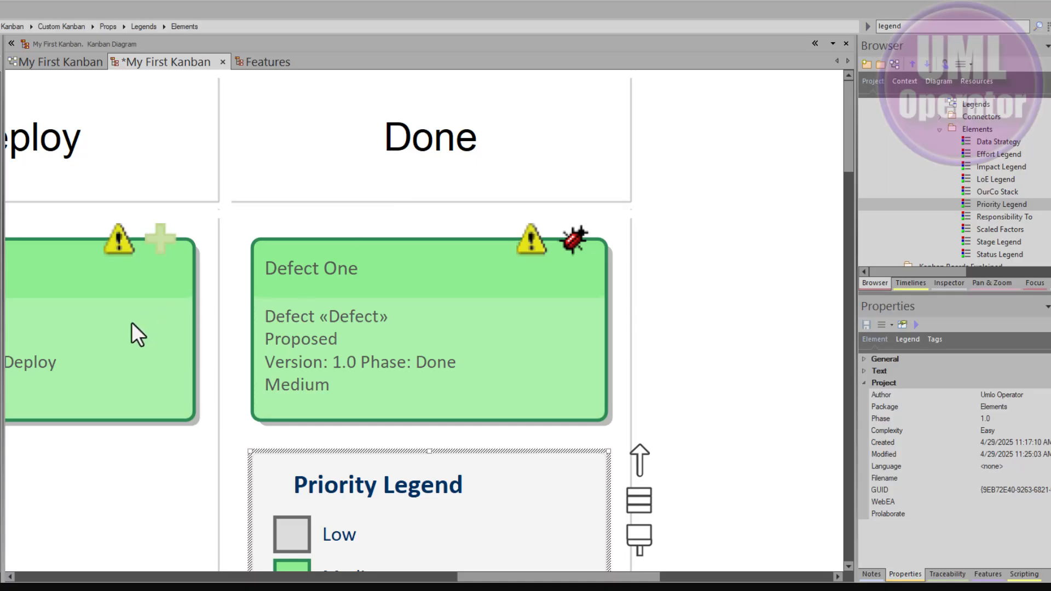
click(92, 336)
scroll(150, 353, down, 1)
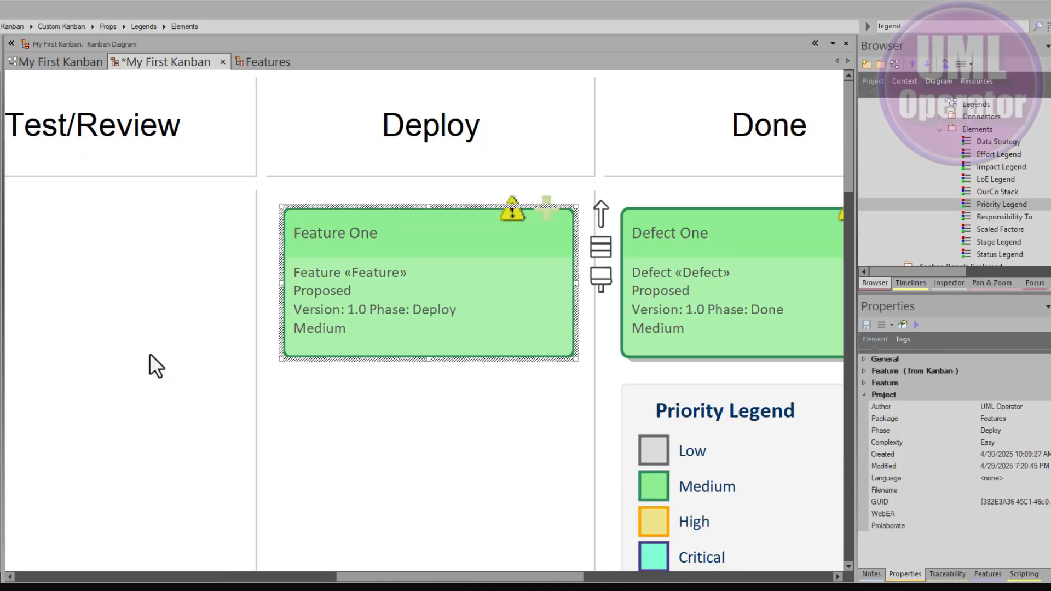
double_click(396, 306)
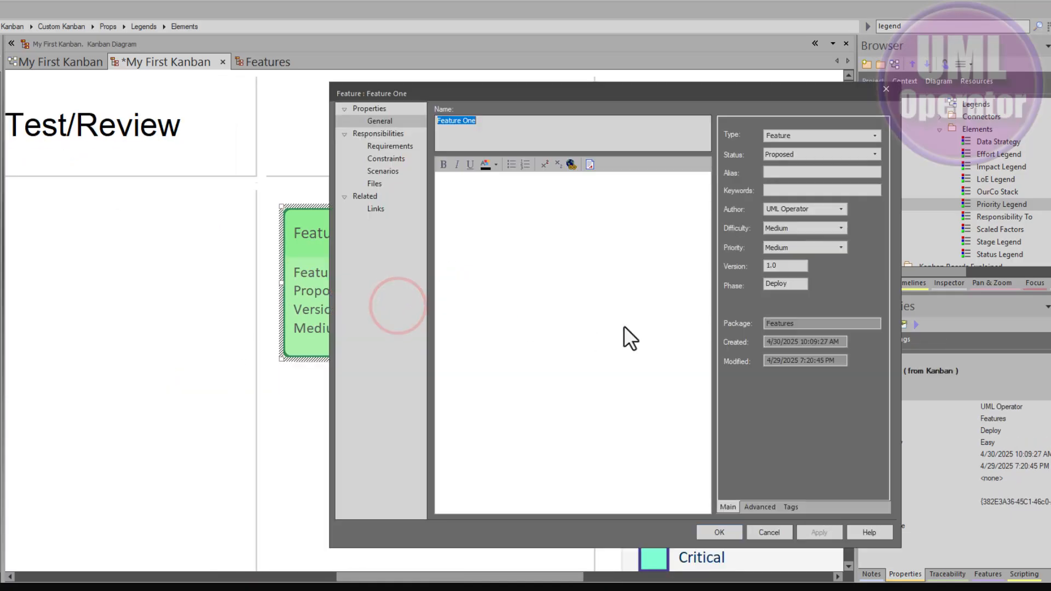
click(842, 248)
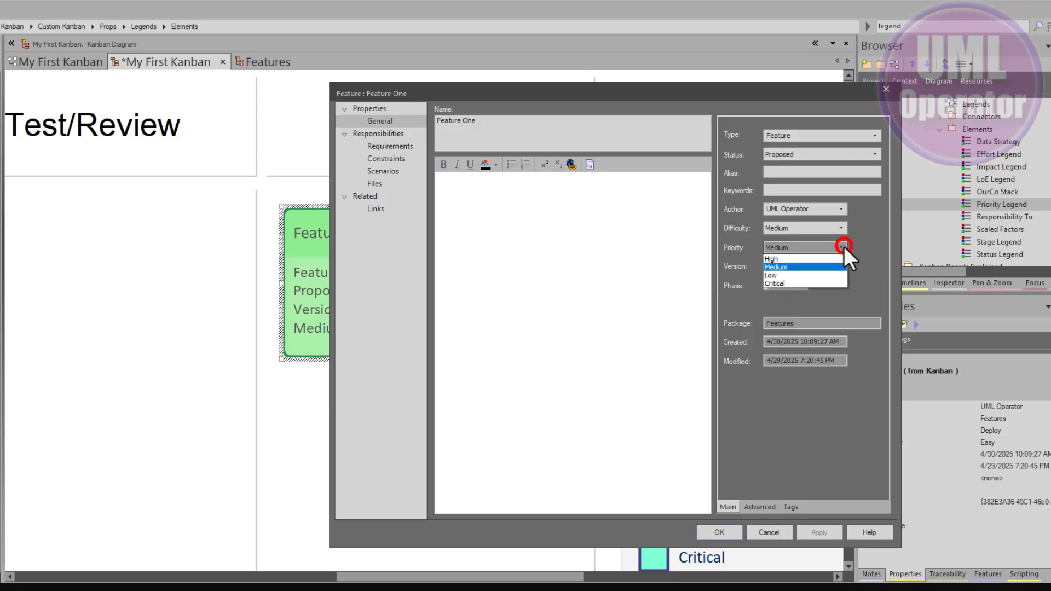
click(783, 293)
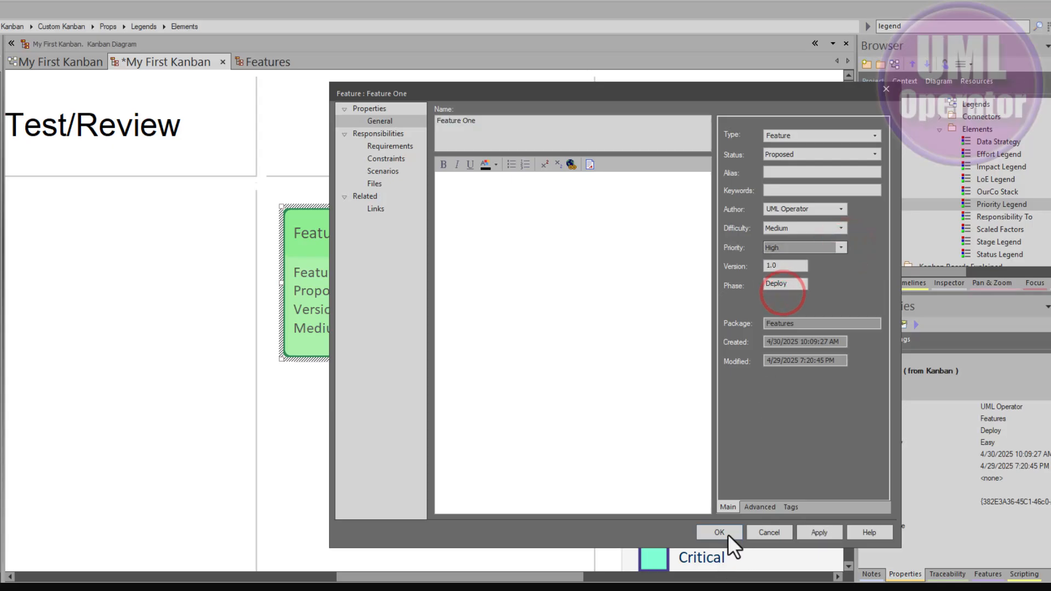
click(727, 534)
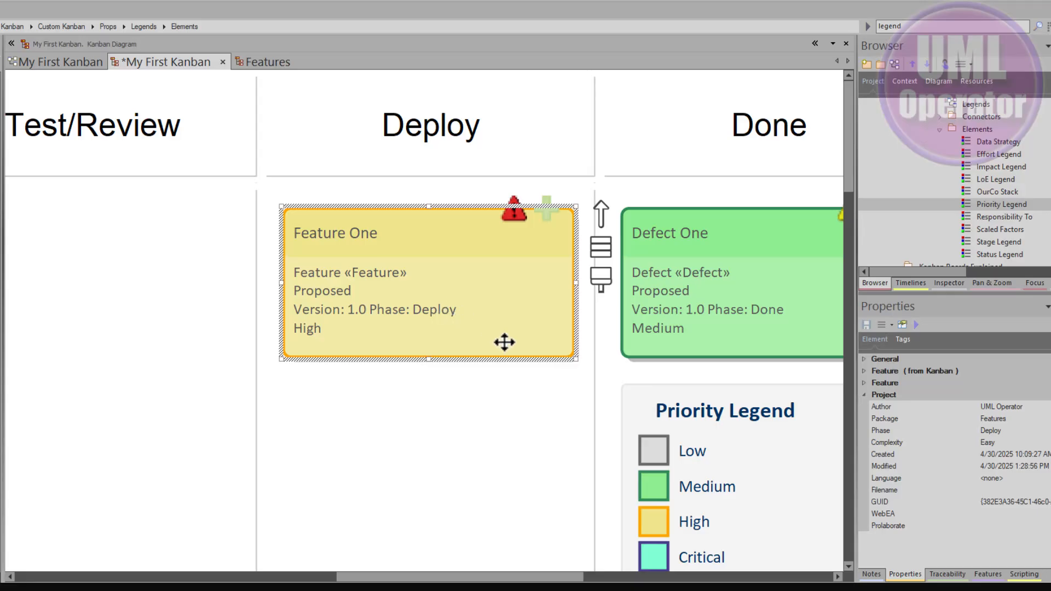
scroll(502, 340, down, 4)
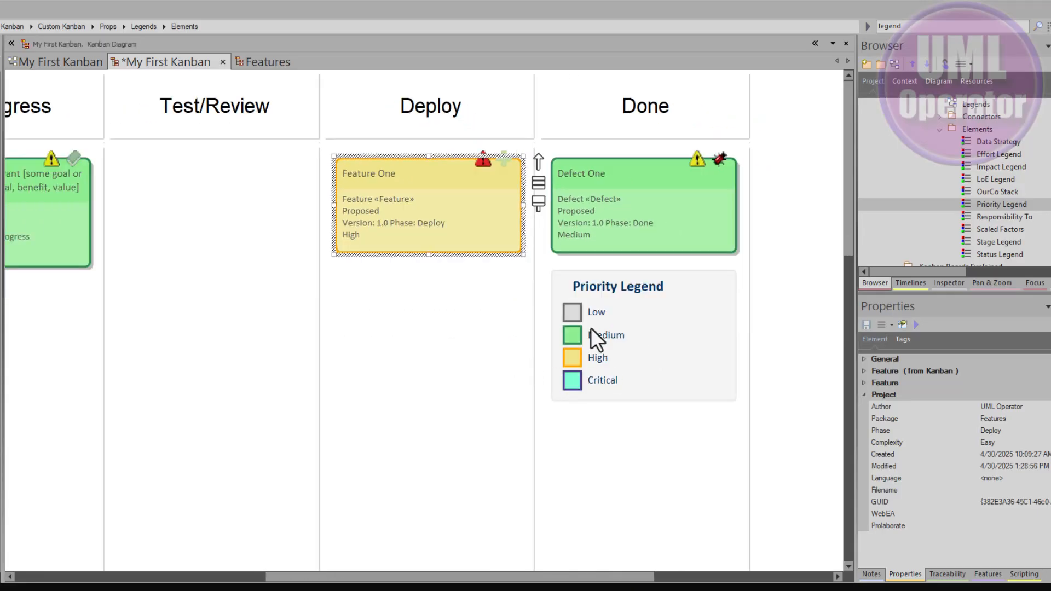
Delete the Priority Legend from the Done lane of the board
click(618, 361)
key(Delete)
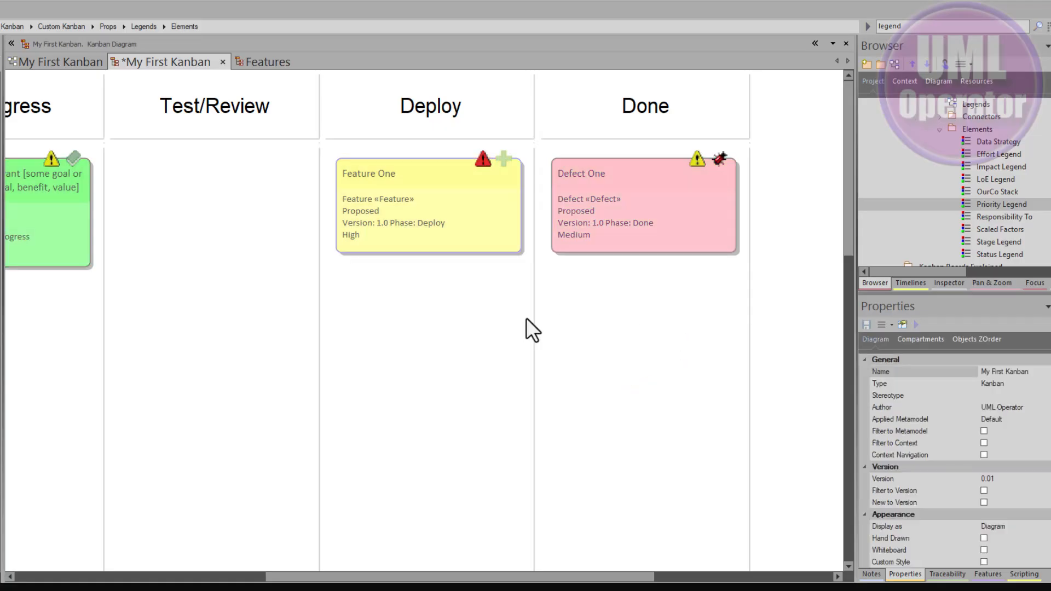
scroll(526, 318, down, 2)
scroll(526, 317, down, 1)
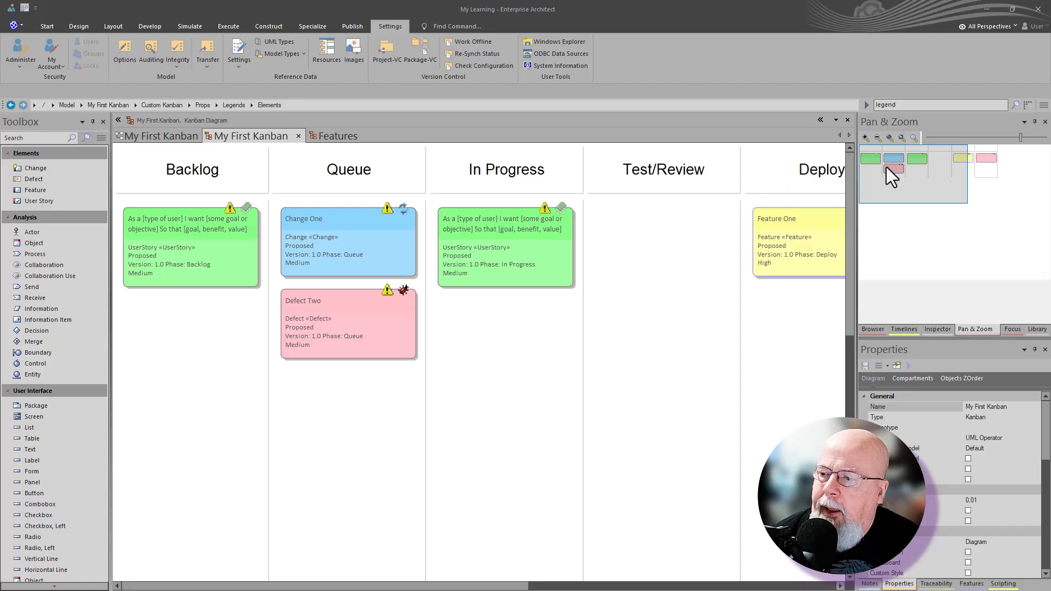
Open the Collaborate options of the user story card in the Backlog lane
mouse_move(886, 167)
mouse_down()
mouse_move(955, 172)
mouse_move(866, 168)
mouse_up()
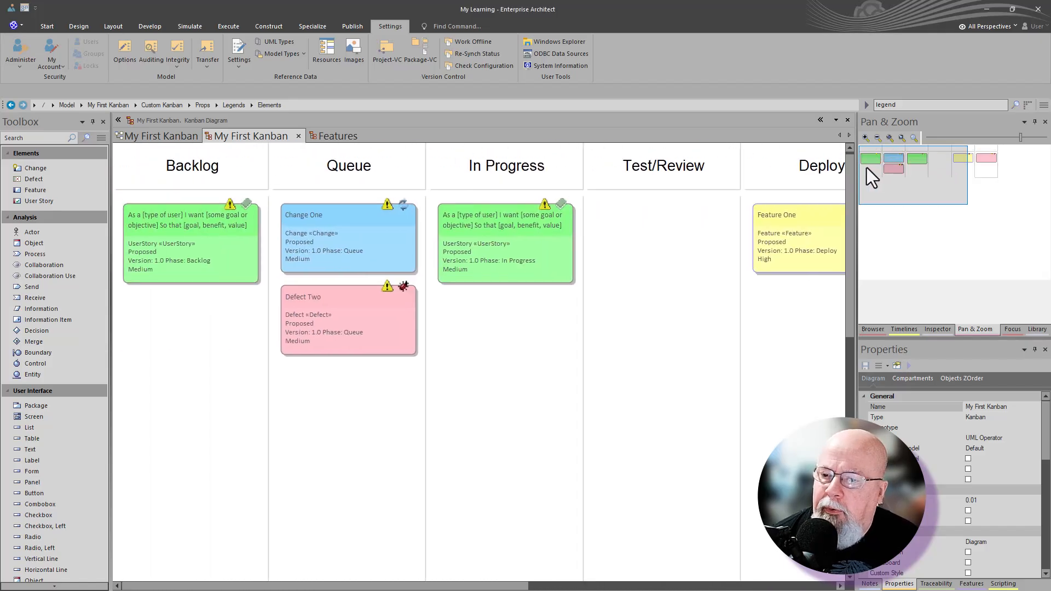
click(897, 138)
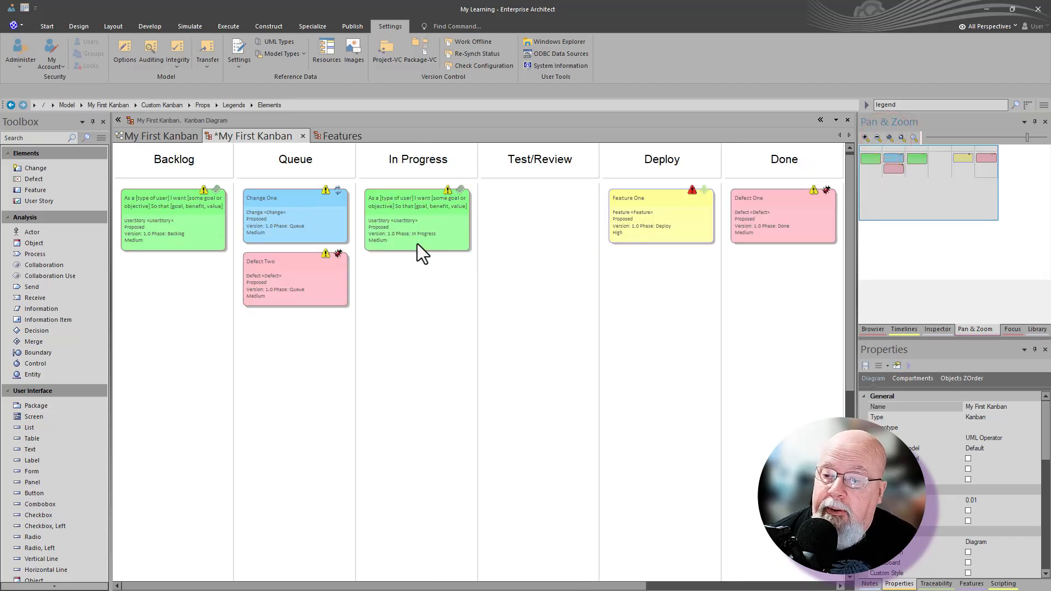
click(901, 137)
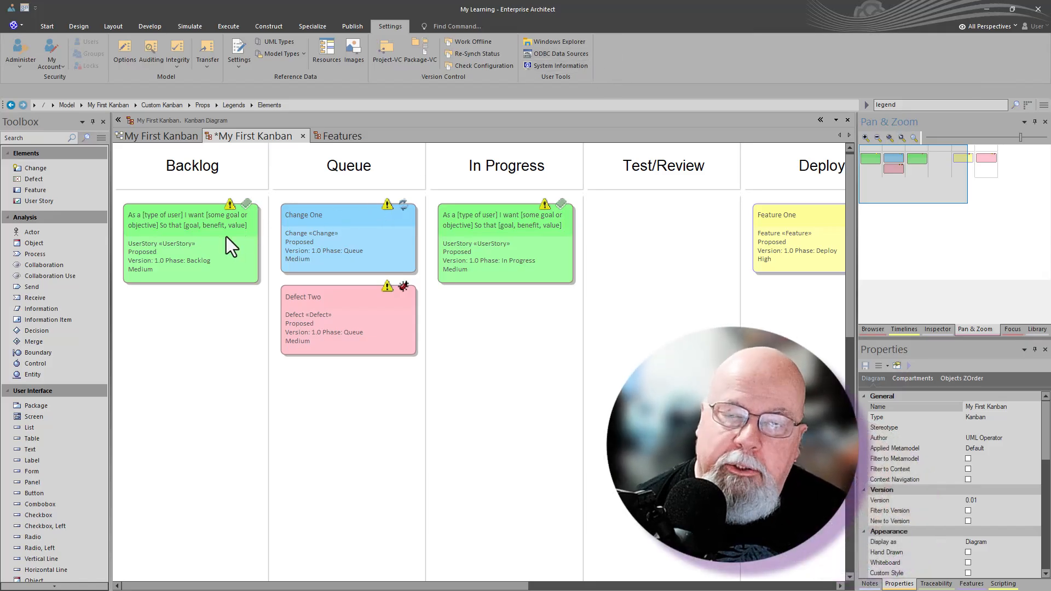
click(200, 253)
right_click(200, 252)
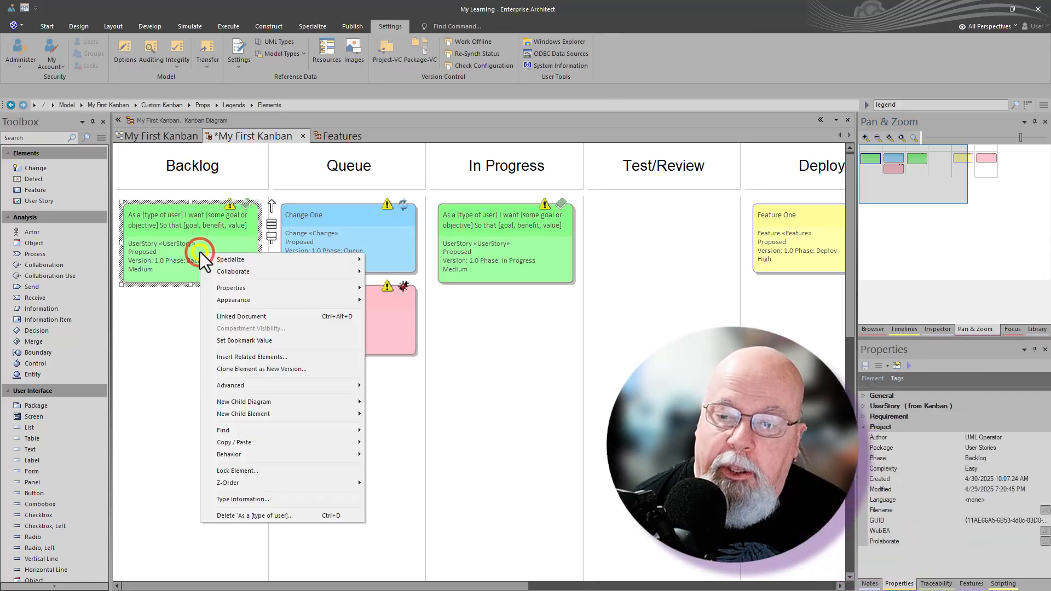
click(247, 272)
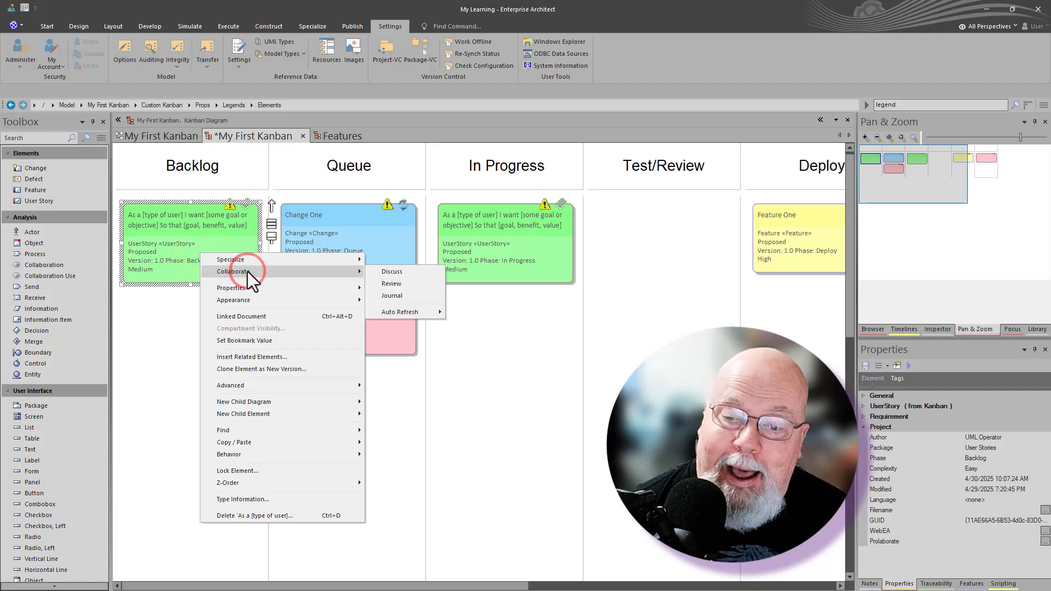